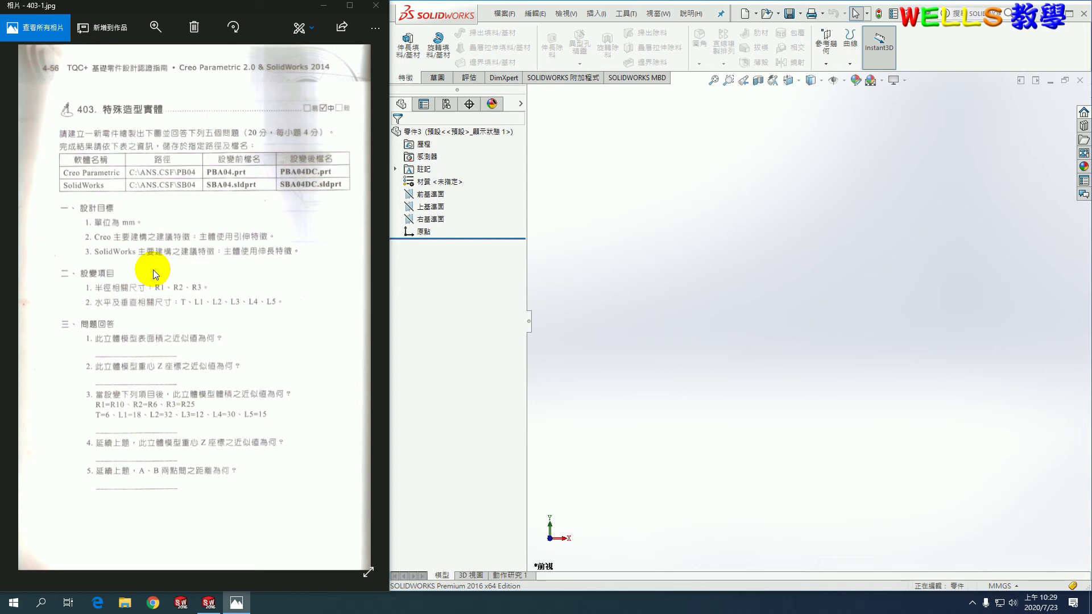
- Show page 403-2.jpg in Photos, enlarge it until the dimensions are readable, then return to SolidWorks
left_click(362, 306)
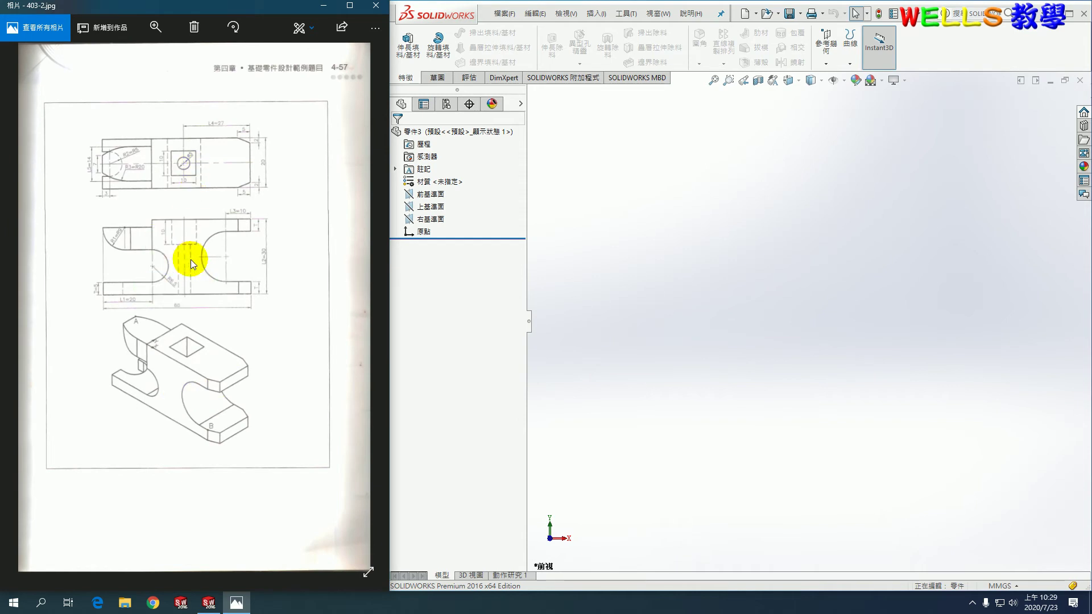
scroll(191, 260, "up", 2)
left_click_drag(191, 259, 225, 302)
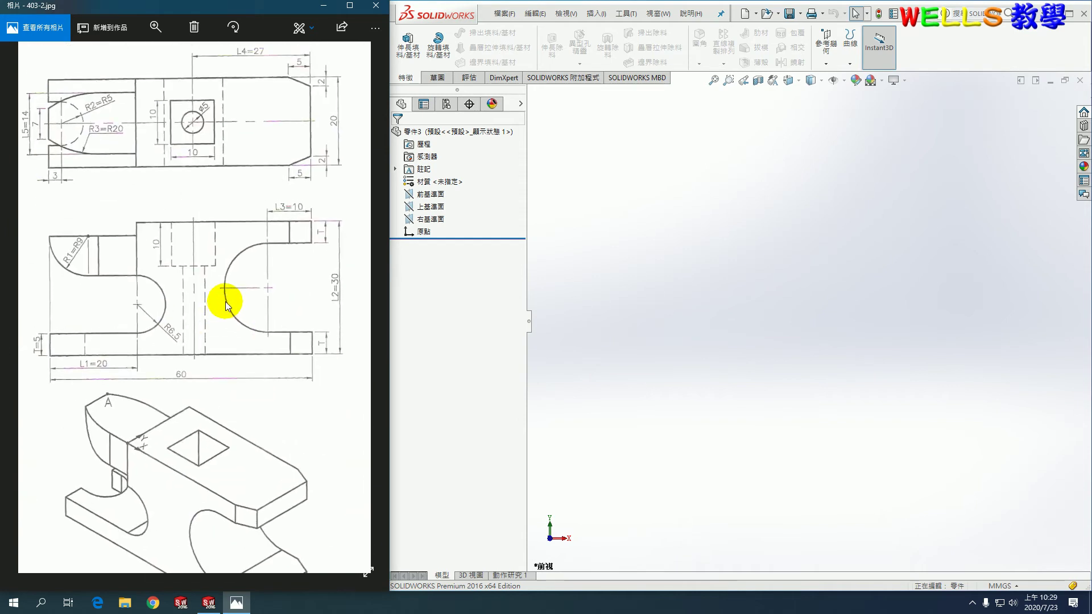
left_click(594, 203)
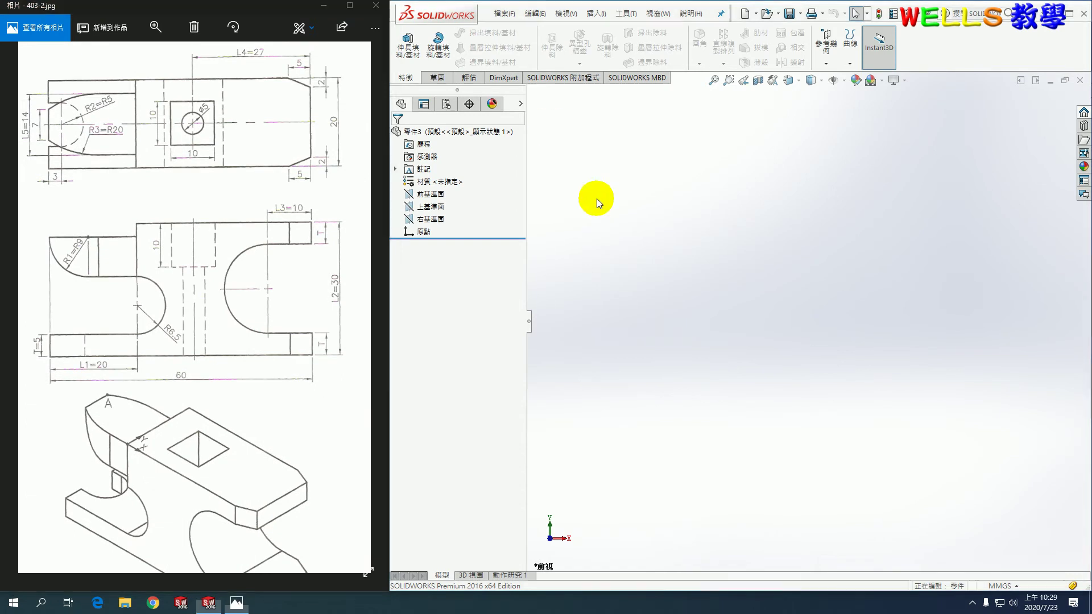
- Begin an extruded base sketch on the Front Plane with the Line tool
left_click(415, 50)
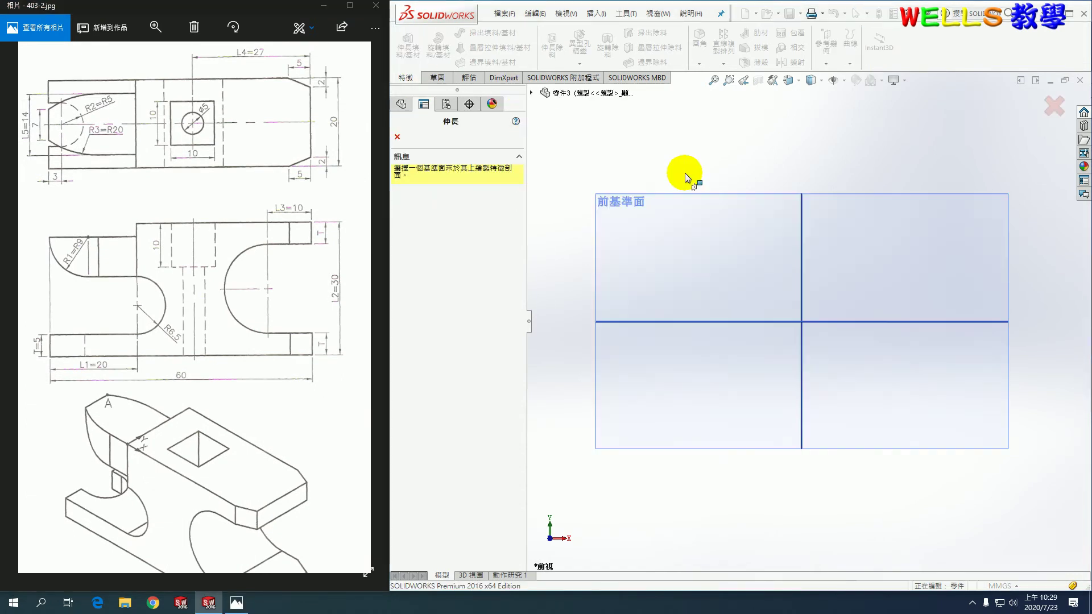
left_click(530, 93)
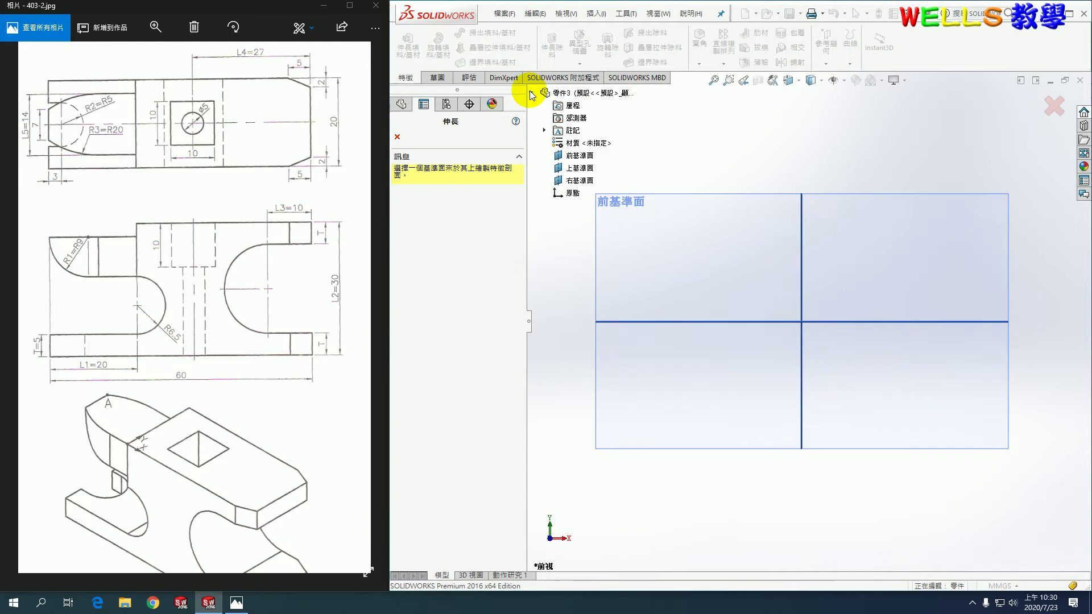
left_click(581, 157)
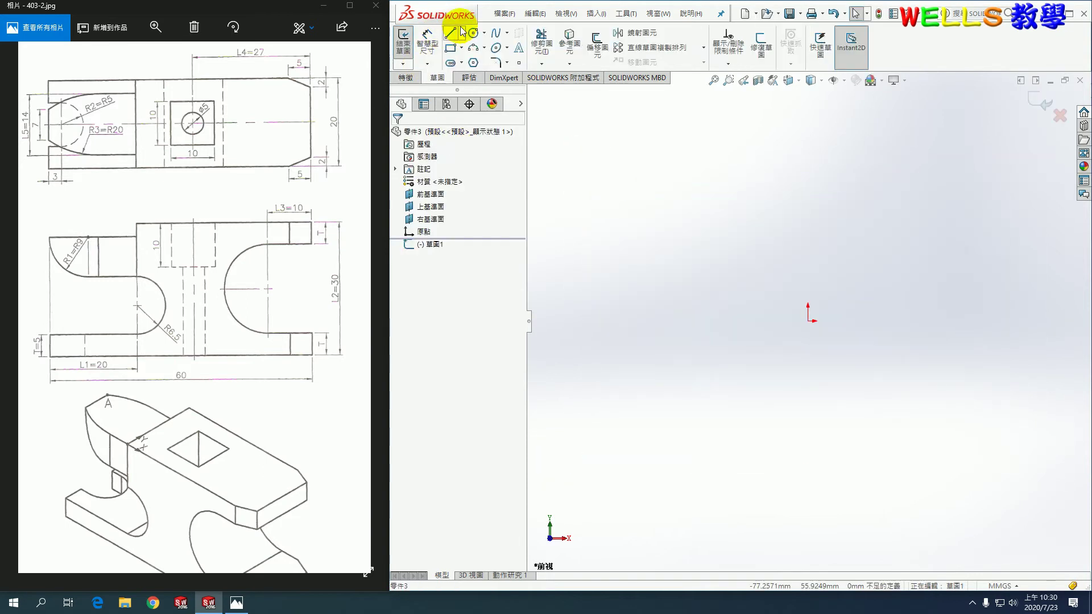
left_click(451, 34)
mouse_move(874, 261)
middle_mouse_down("ctrl")
mouse_move(756, 276)
mouse_move(691, 337)
middle_mouse_up("ctrl")
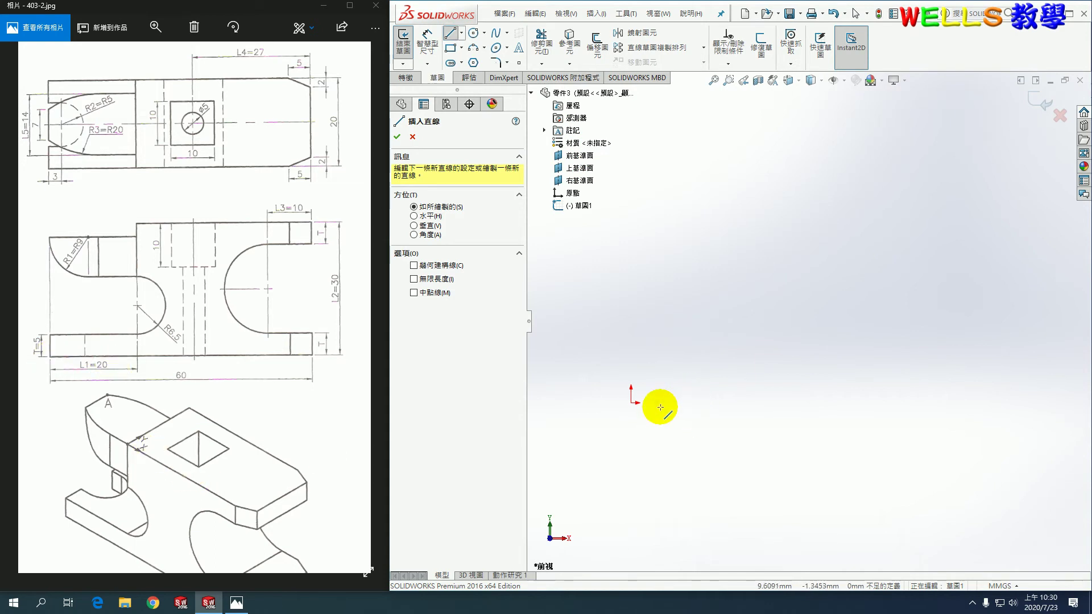
- Draw the bottom edge, right U-shaped cutout and long top edge of the profile from the origin
left_click(630, 404)
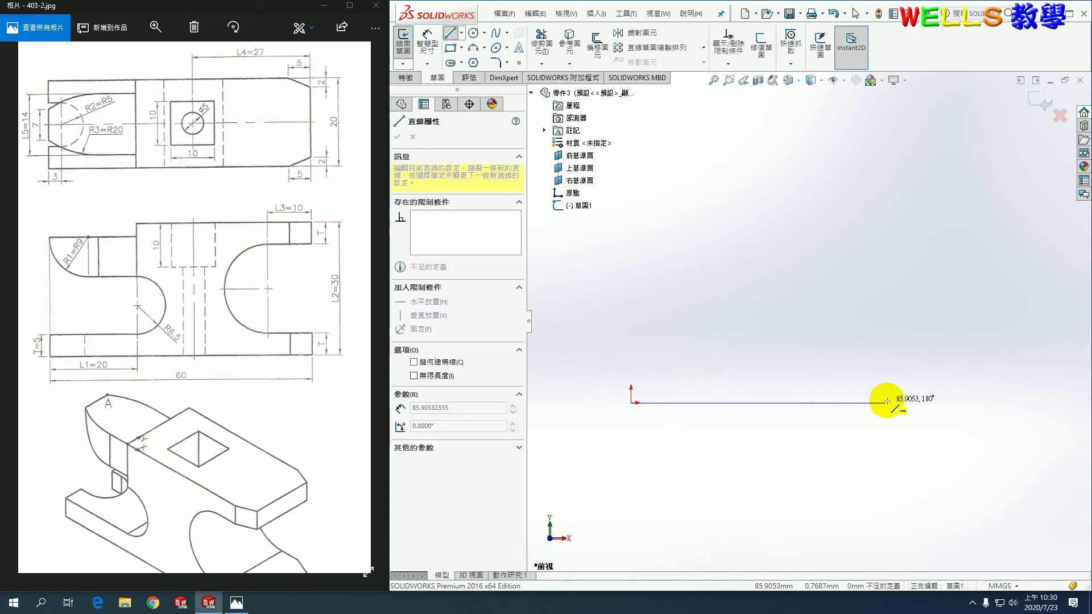
left_click(954, 402)
left_click(954, 375)
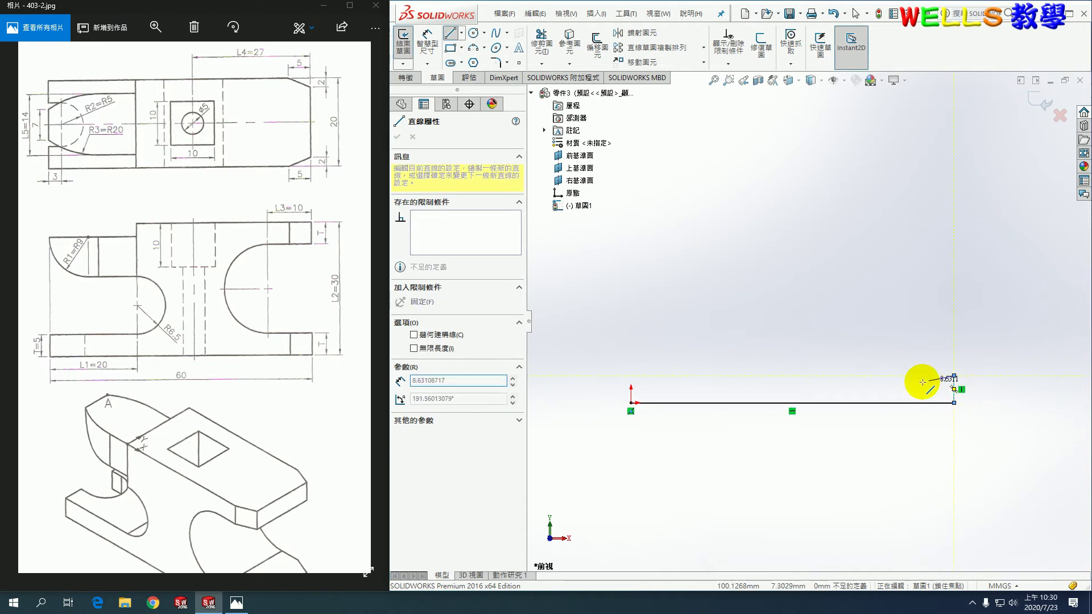
left_click(896, 376)
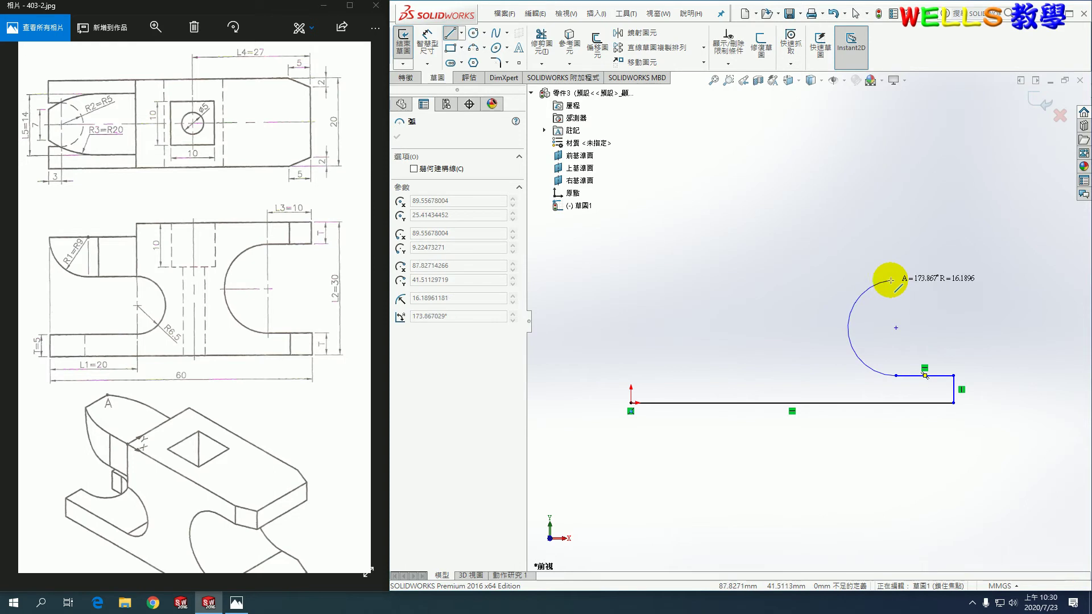
left_click(896, 282)
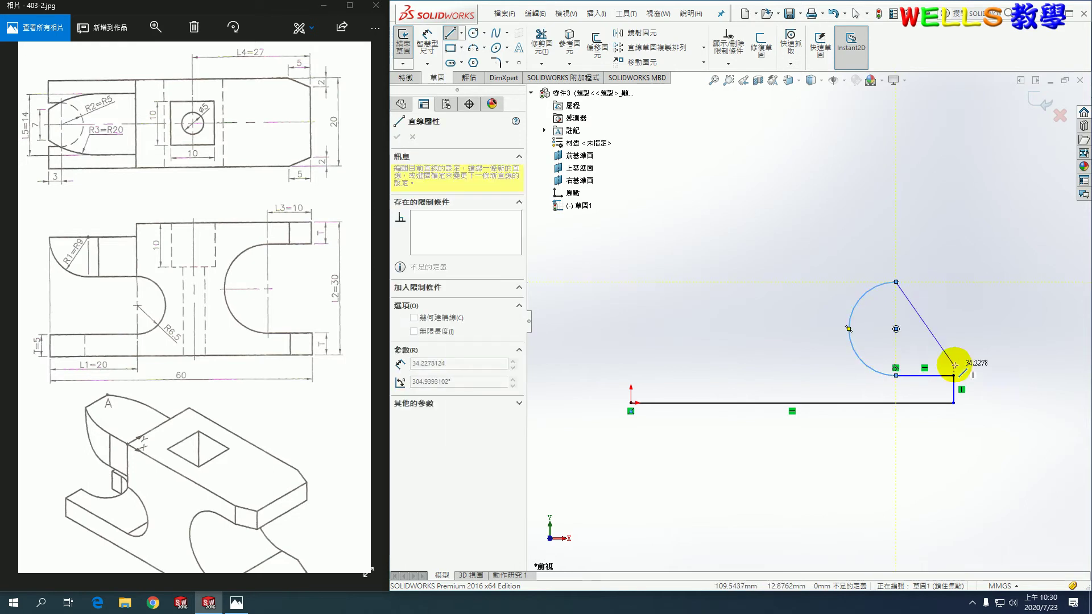
left_click(952, 281)
left_click(953, 255)
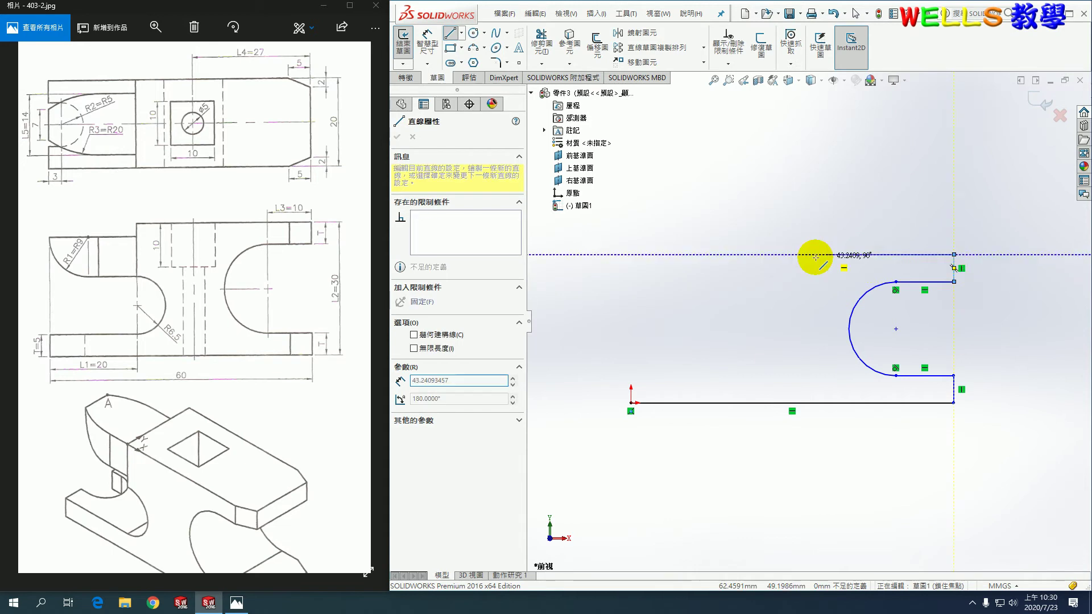
left_click(726, 254)
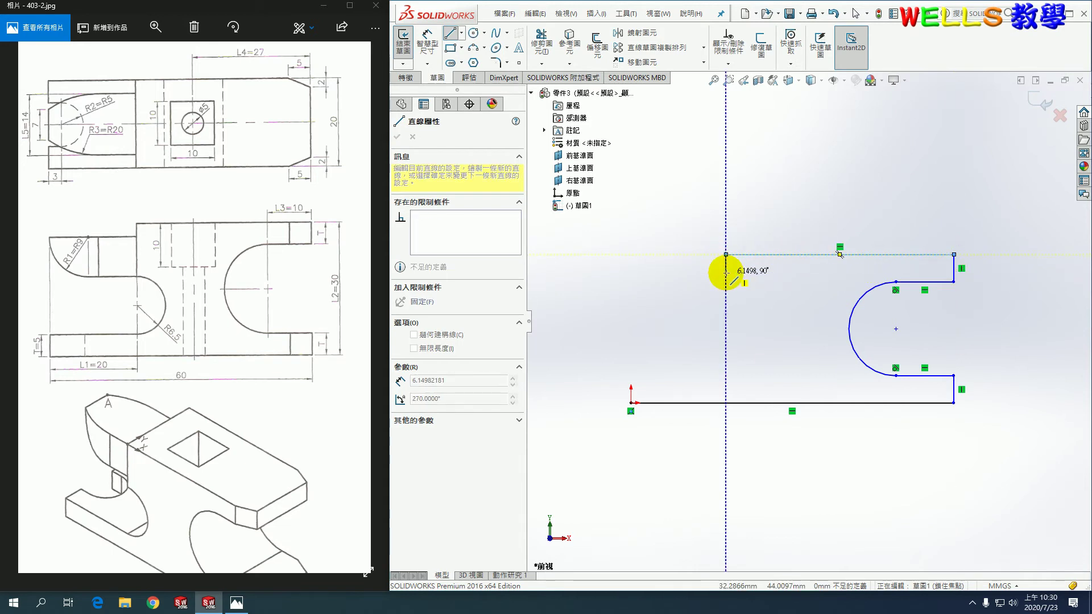
- Finish the outline with the top step, top-left arc and left U-shaped cutout, closing at the origin
left_click(726, 273)
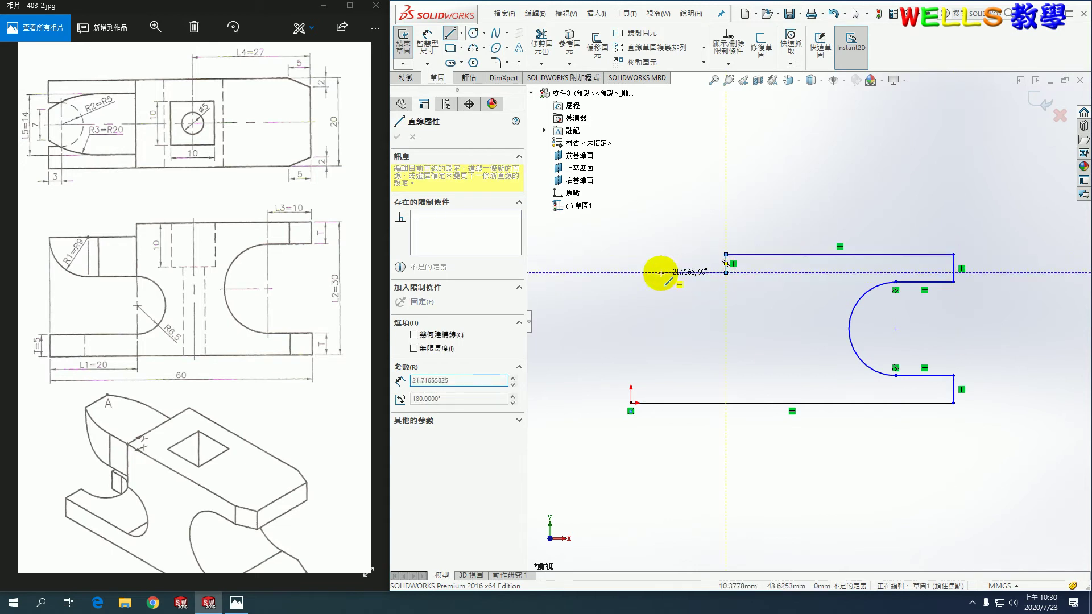
left_click(630, 272)
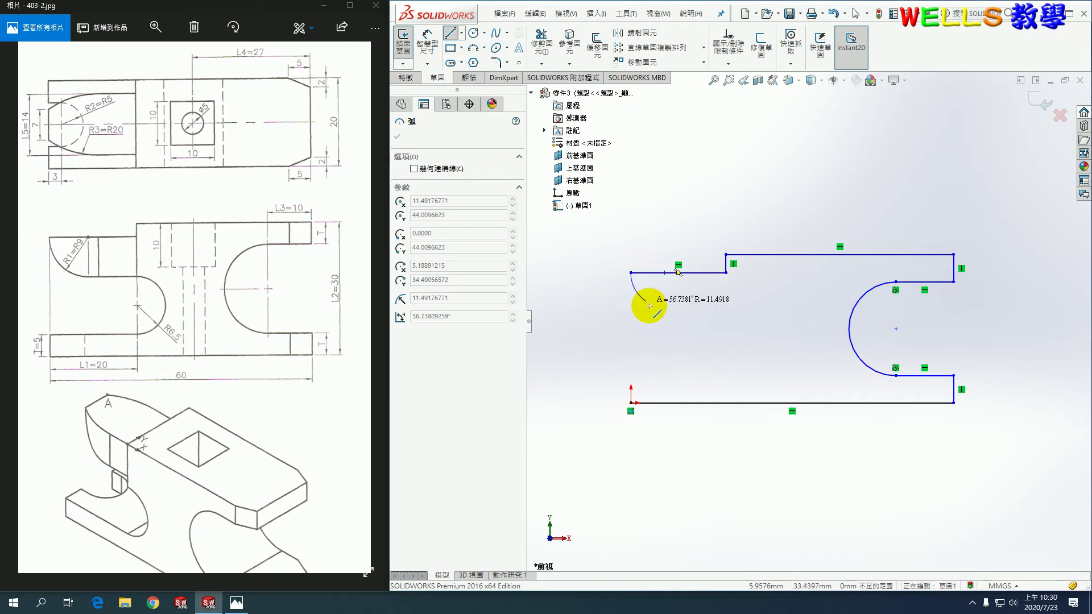
left_click(655, 296)
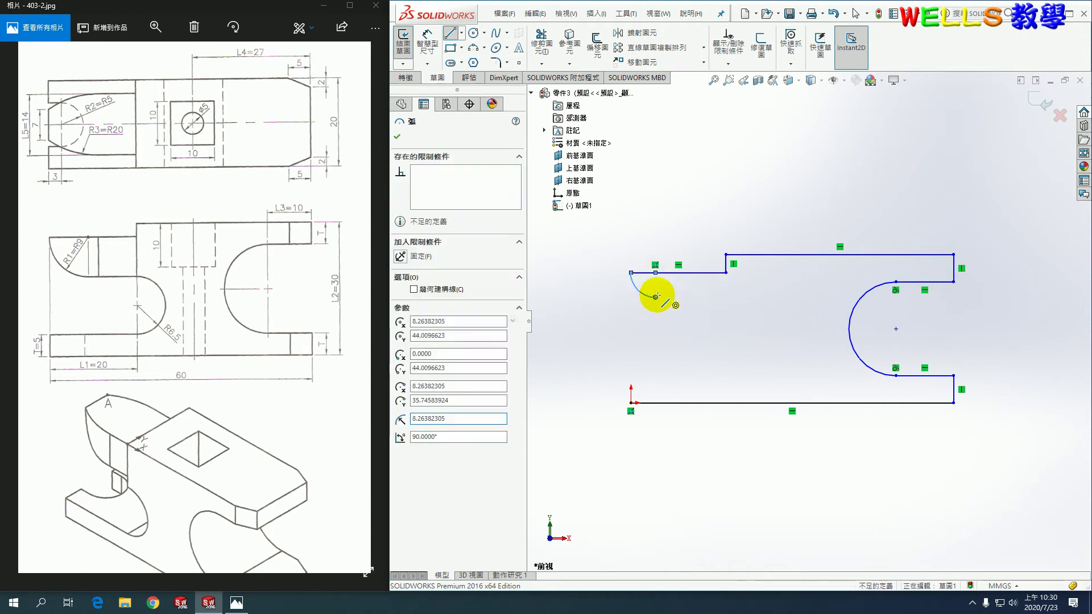
left_click(726, 297)
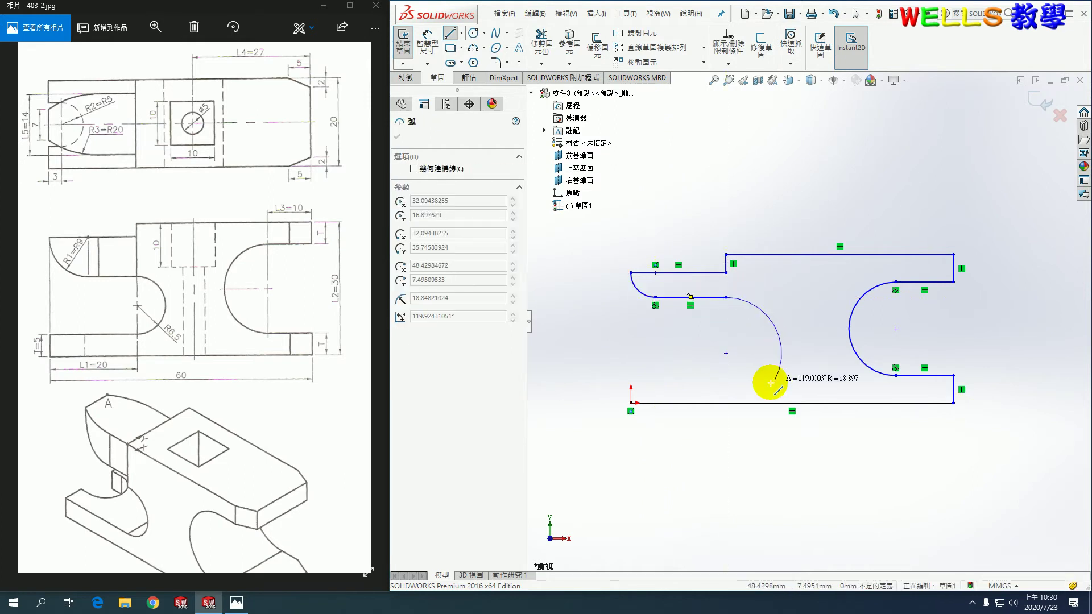
left_click(725, 376)
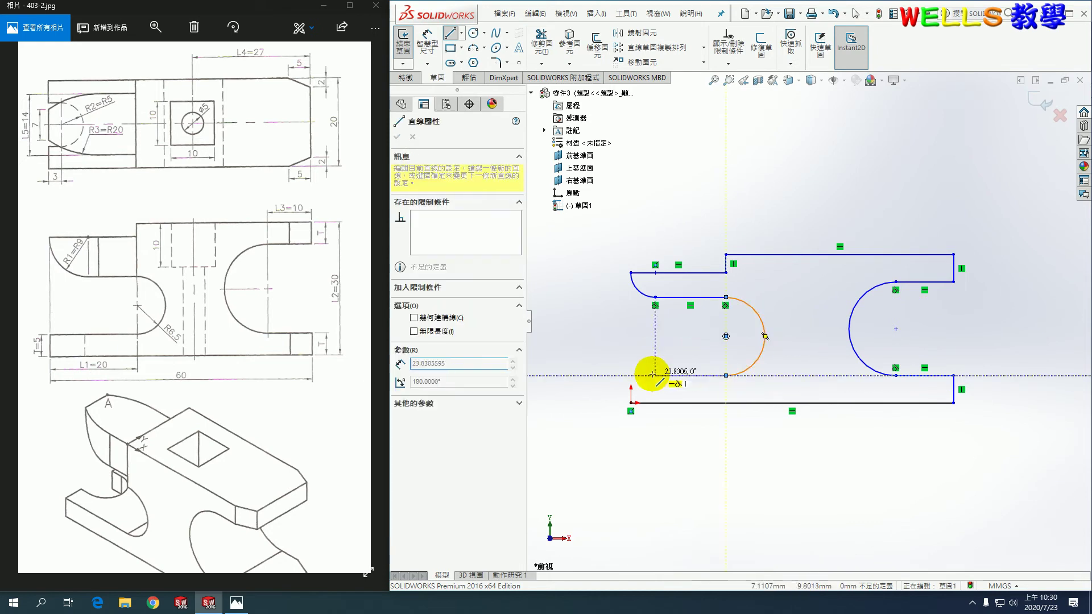
left_click(631, 376)
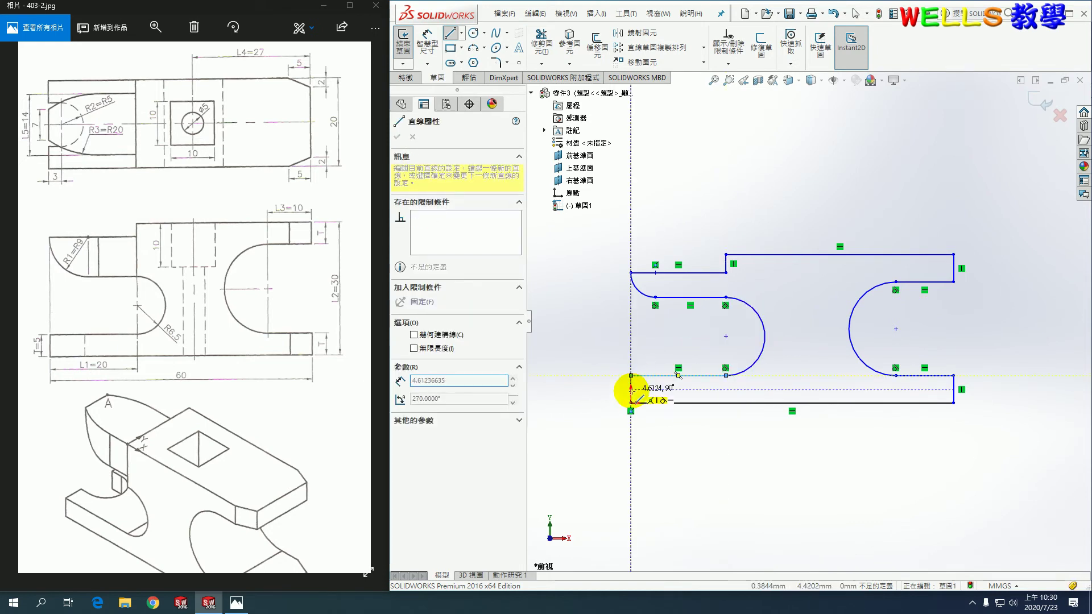
left_click(631, 403)
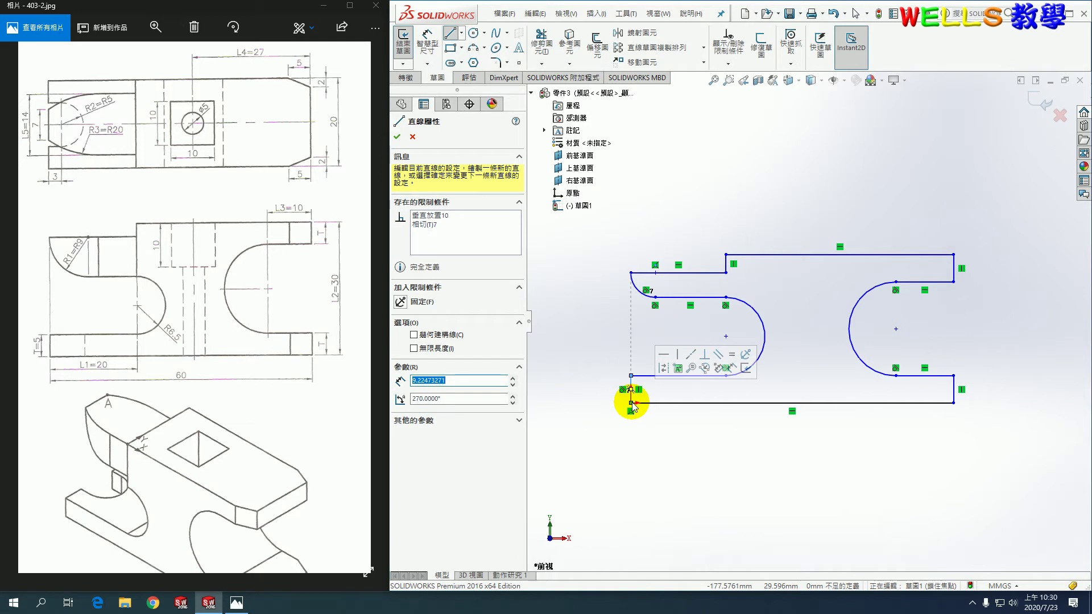
key("Escape")
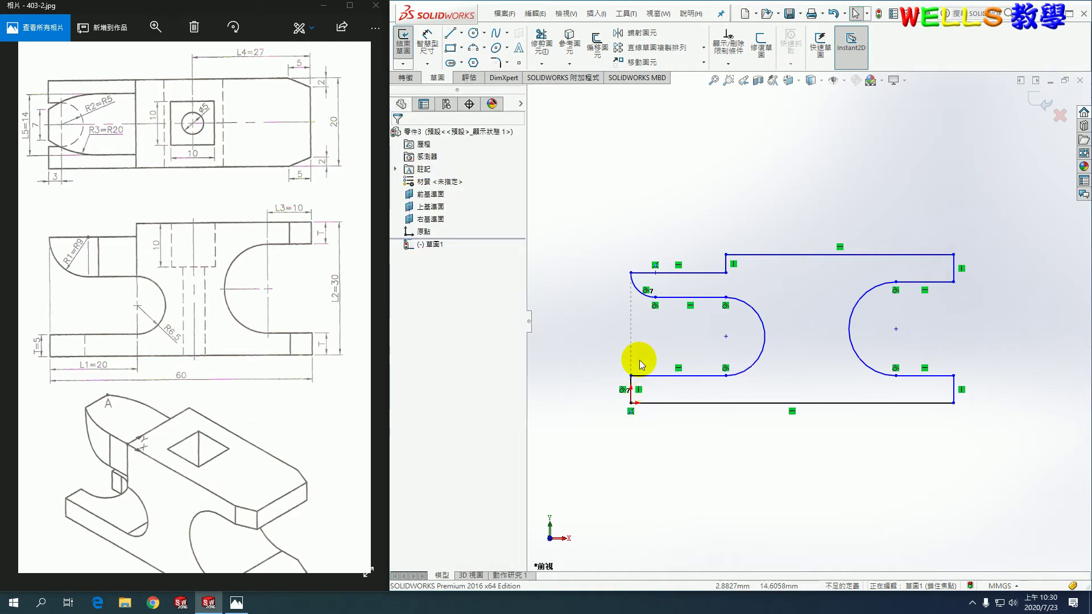
- Make the top-left corner point lie on the left vertical edge
left_click(631, 387)
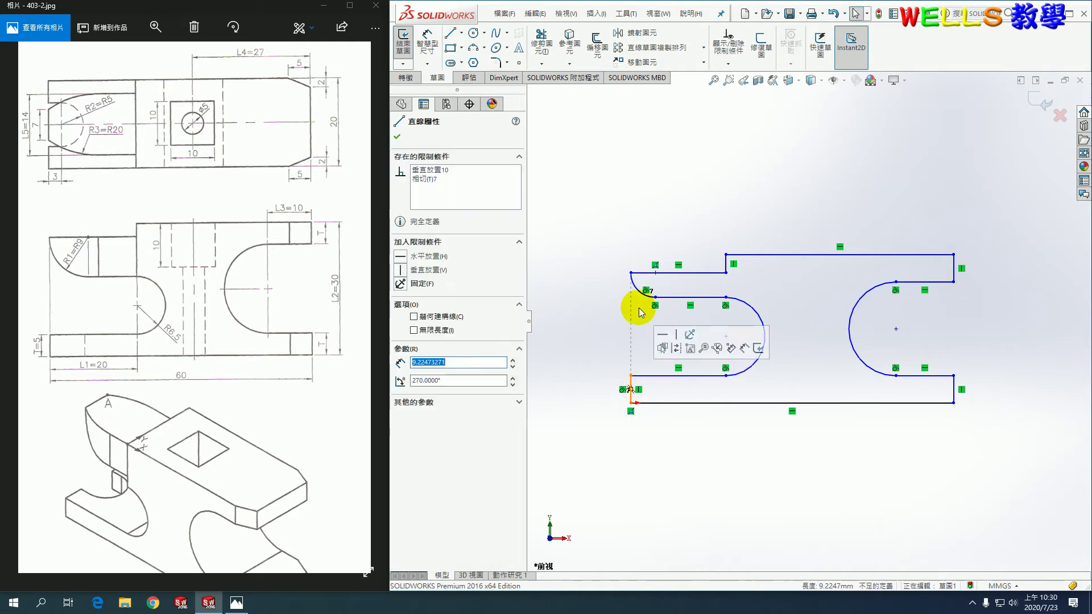
left_click(631, 274, "ctrl")
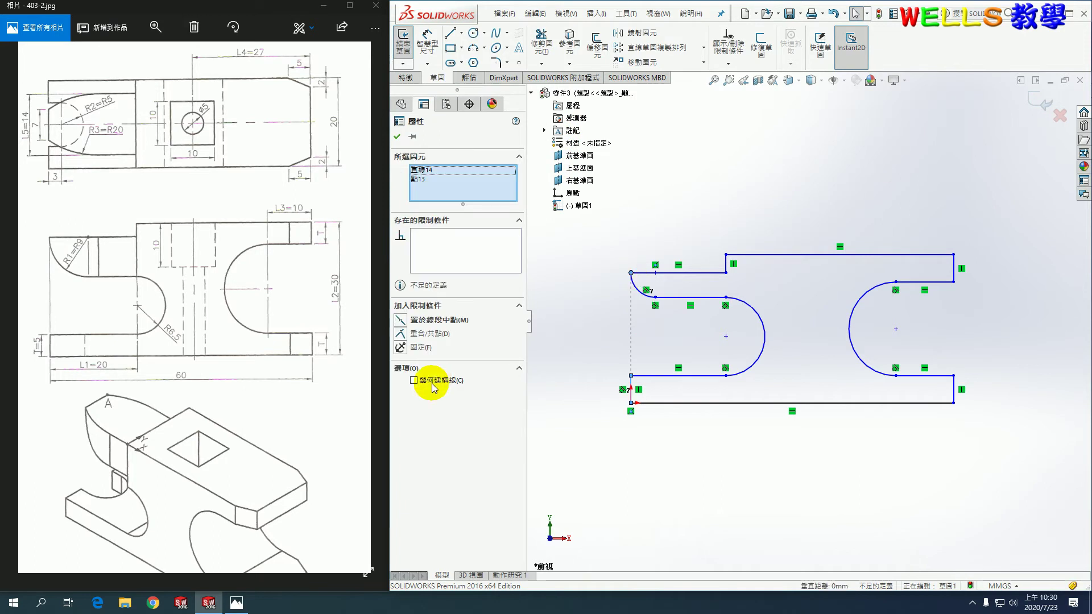
left_click(400, 334)
left_click(754, 268)
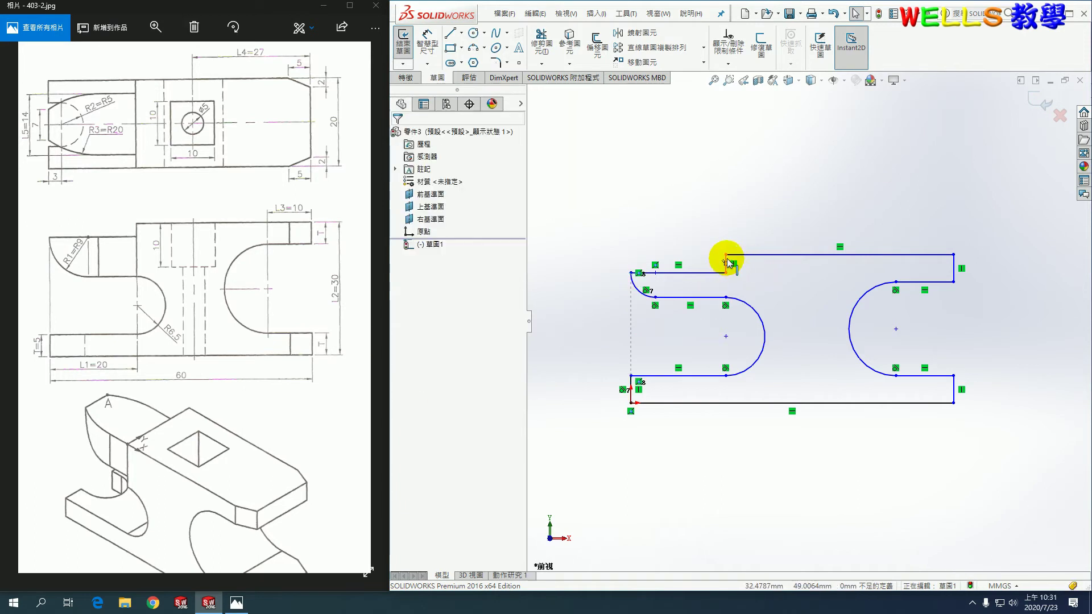
- Make the left cutout arc's centre coincident with the short top step edge
scroll(726, 264, "down", 2)
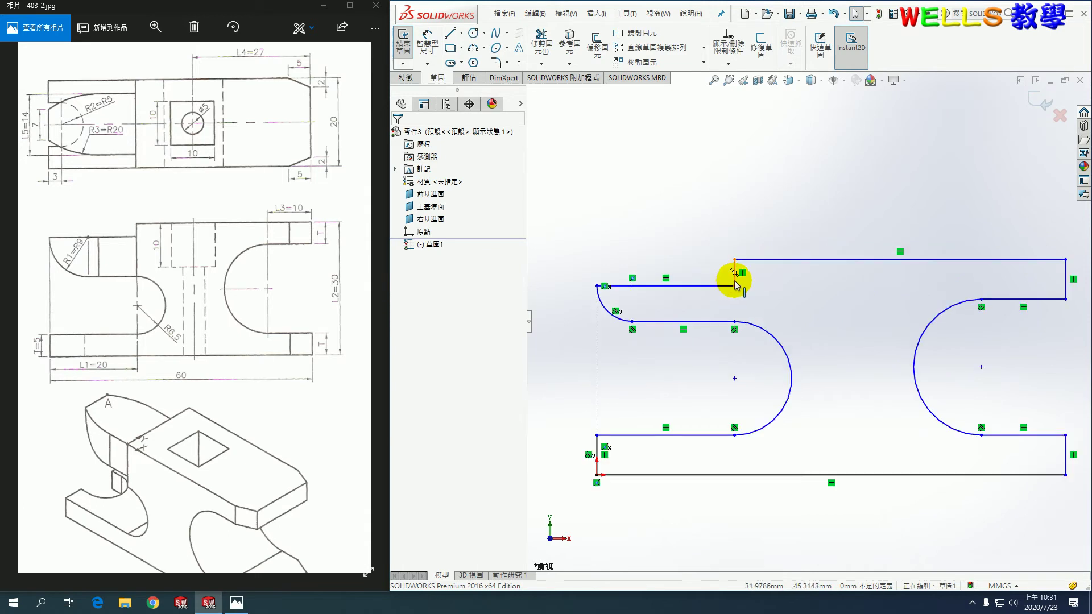
left_click(734, 285)
left_click(734, 379, "ctrl")
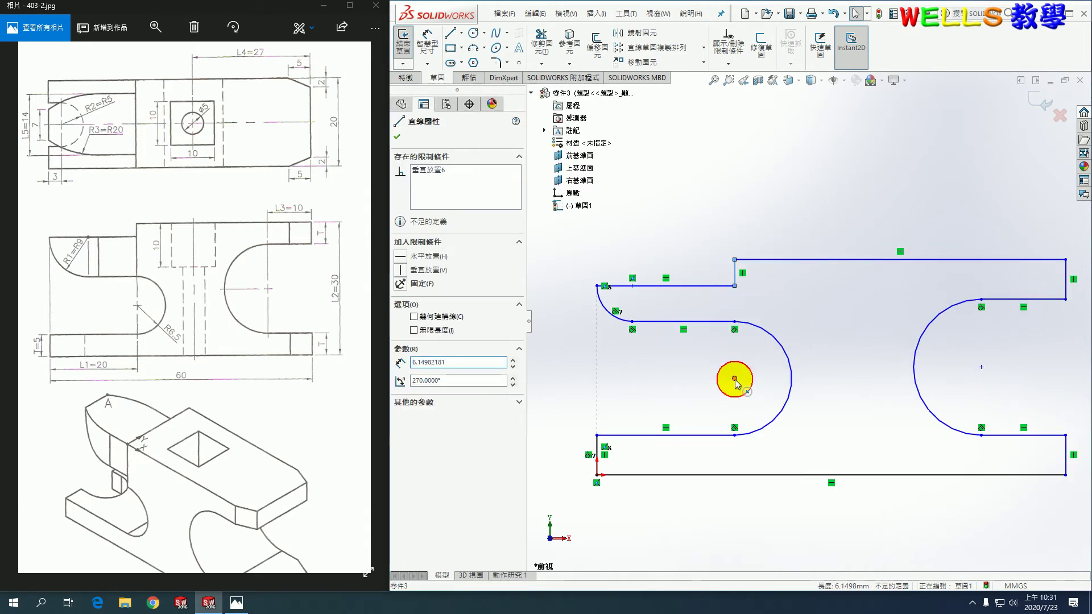
left_click(403, 334)
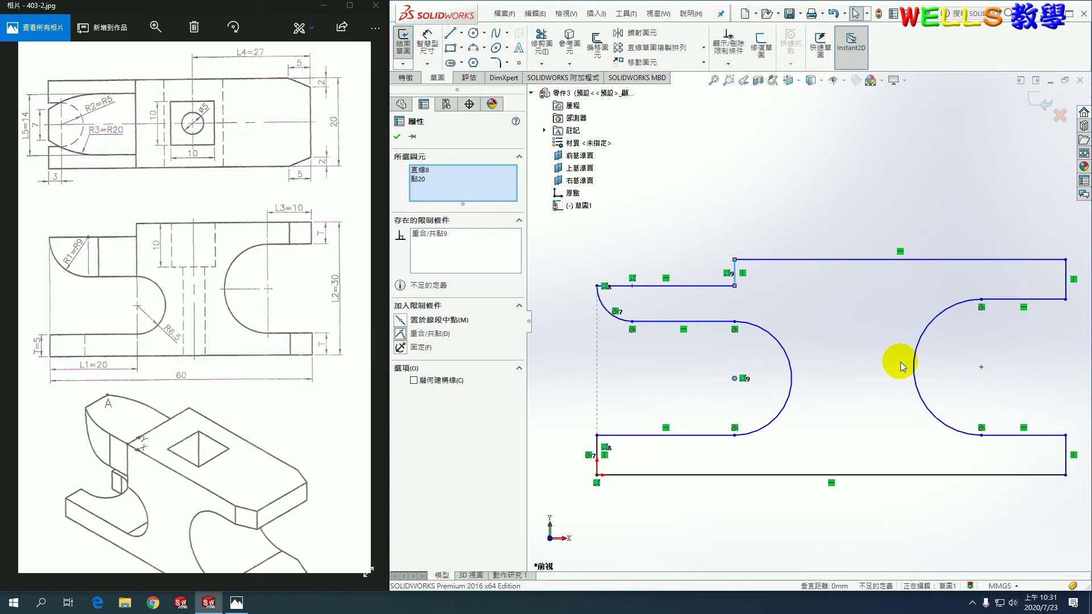
scroll(993, 319, "up", 2)
scroll(1029, 308, "down", 2)
left_click(961, 289)
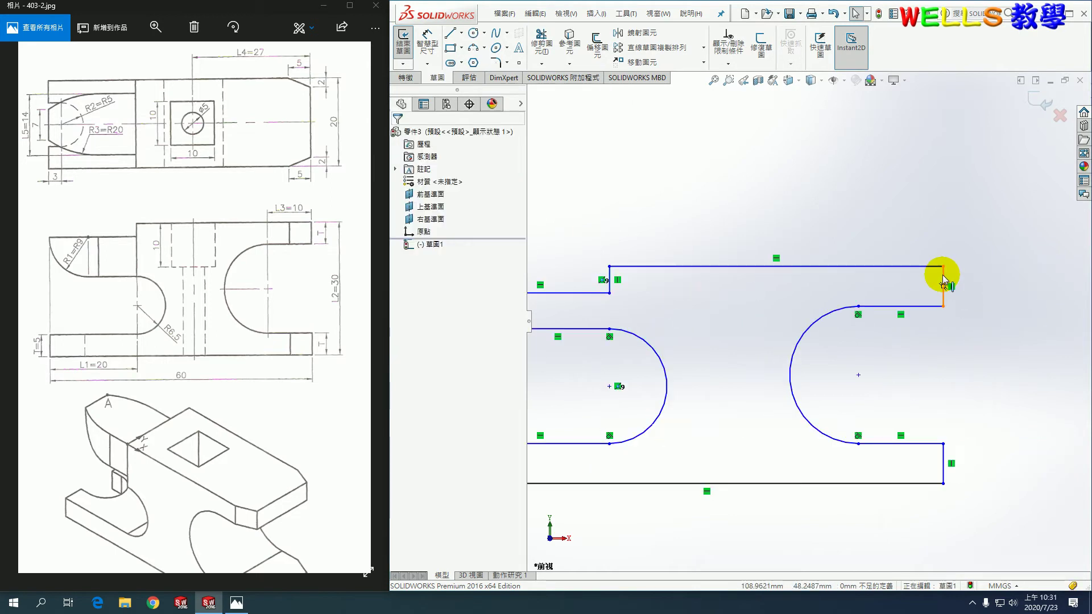
- Make the upper and lower right vertical edges collinear
left_click(943, 282)
left_click(944, 460, "ctrl")
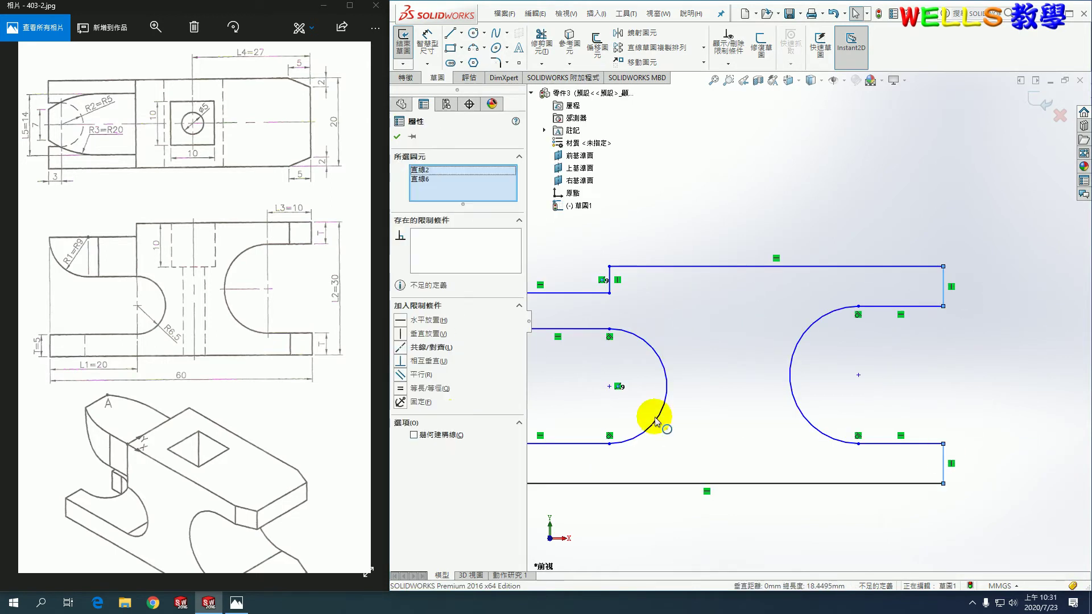
left_click(401, 348)
left_click(974, 334)
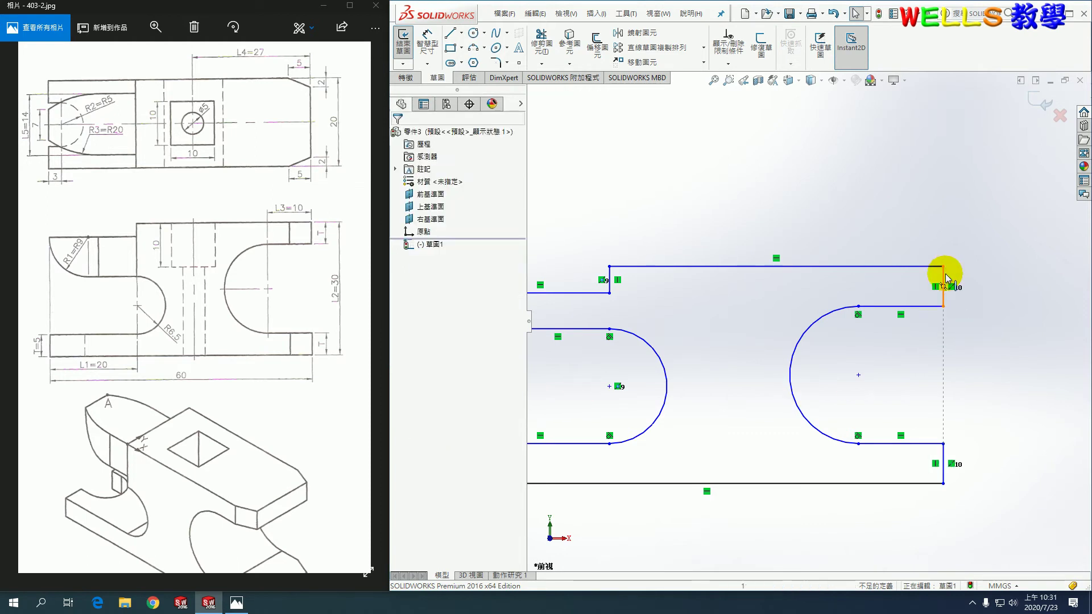
- Make the three short vertical end lines equal in length
left_click(943, 282)
left_click(944, 459, "ctrl")
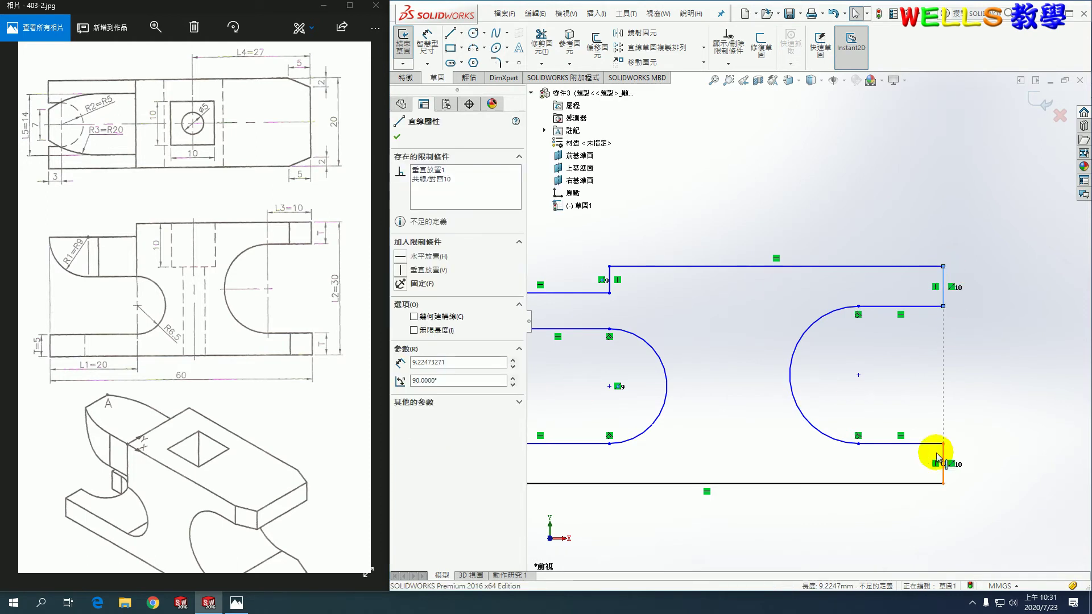
key("f")
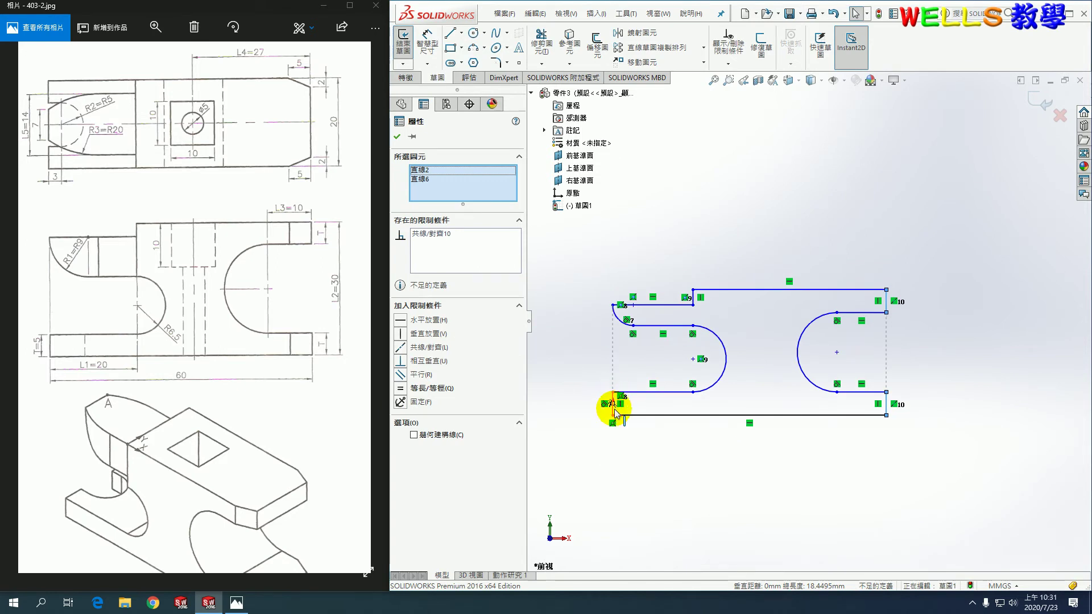
left_click(612, 406, "ctrl")
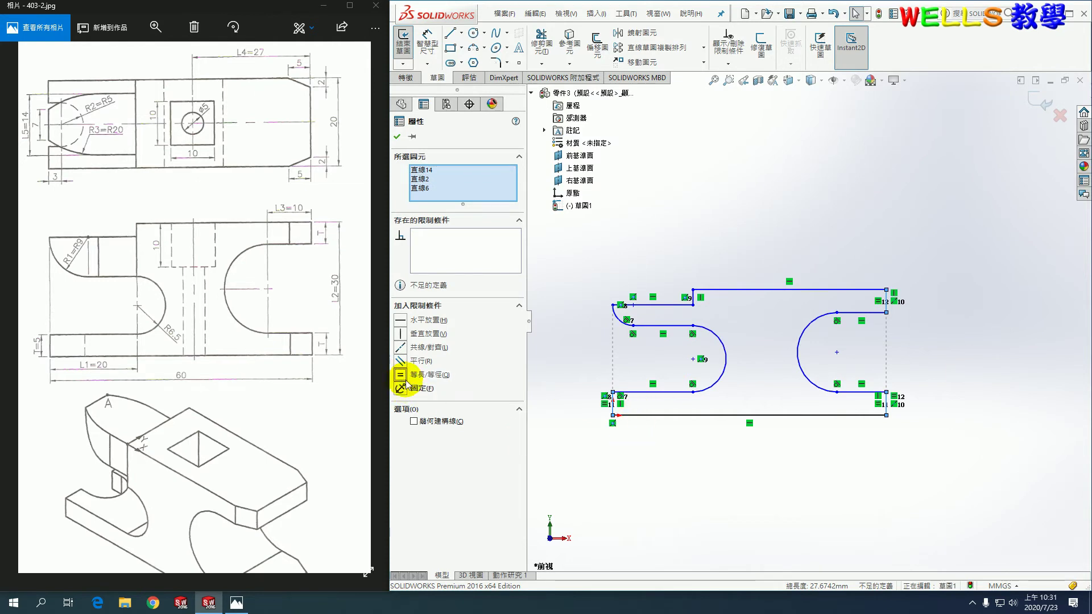
left_click(701, 469)
scroll(700, 468, "down", 3)
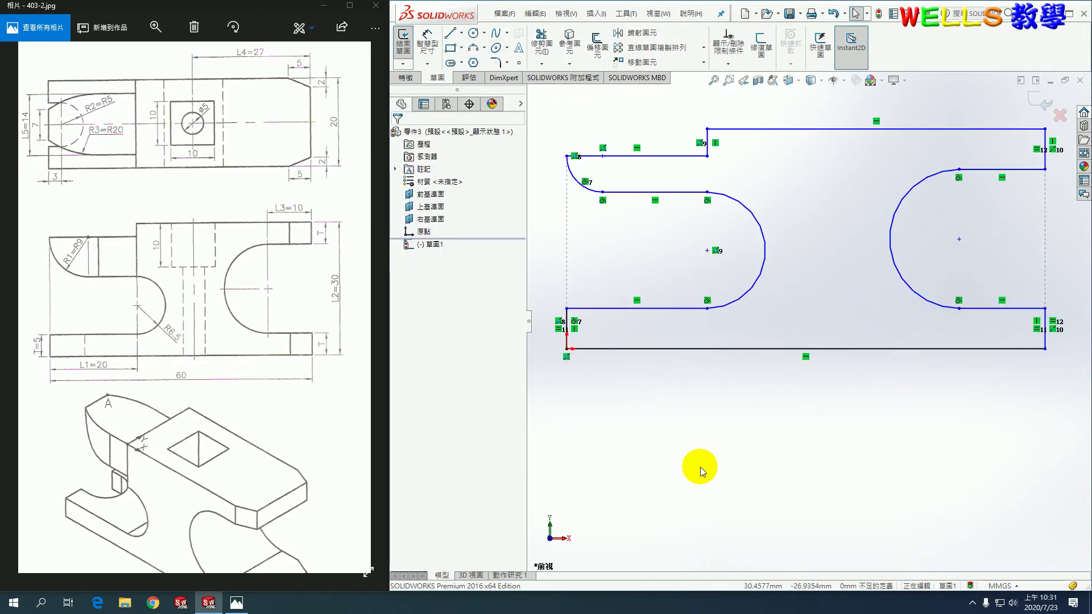
scroll(700, 467, "up", 2)
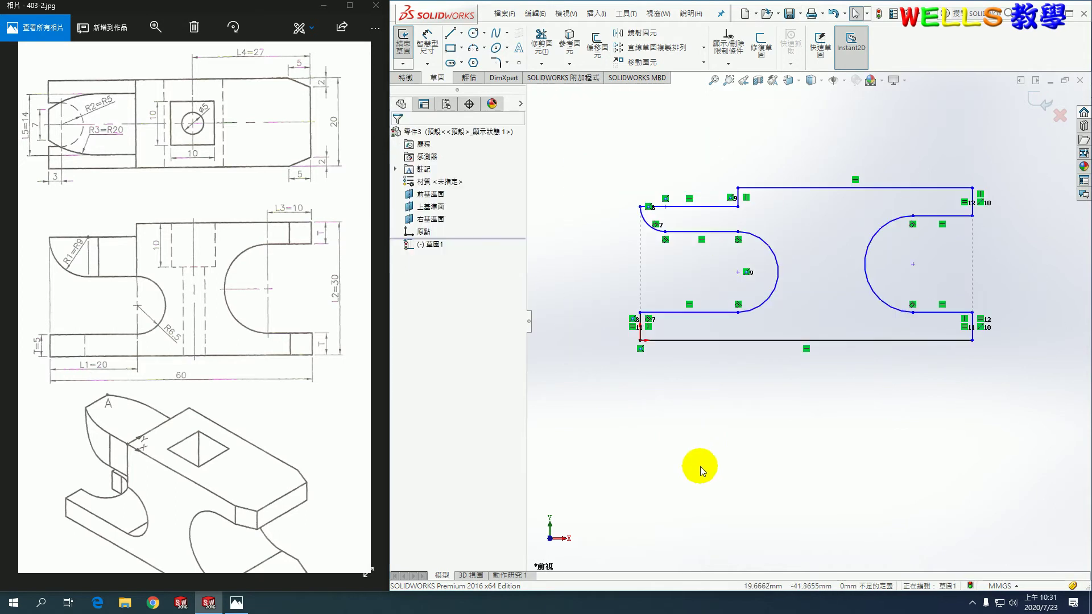
- Dimension the short left edge to 5 and the upper left arc to R9
left_click(428, 44)
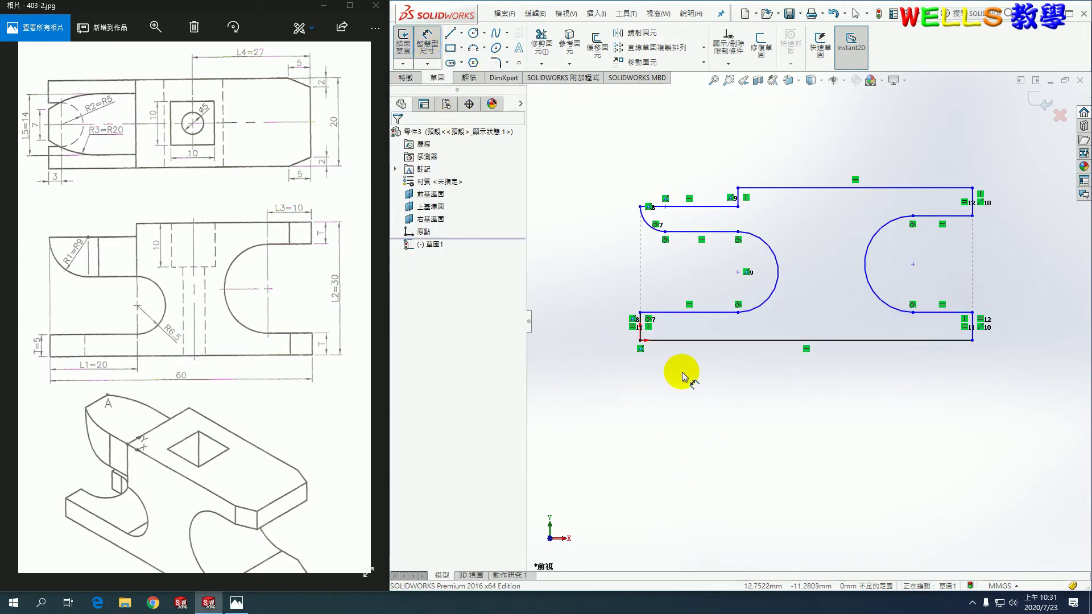
scroll(631, 356, "down", 3)
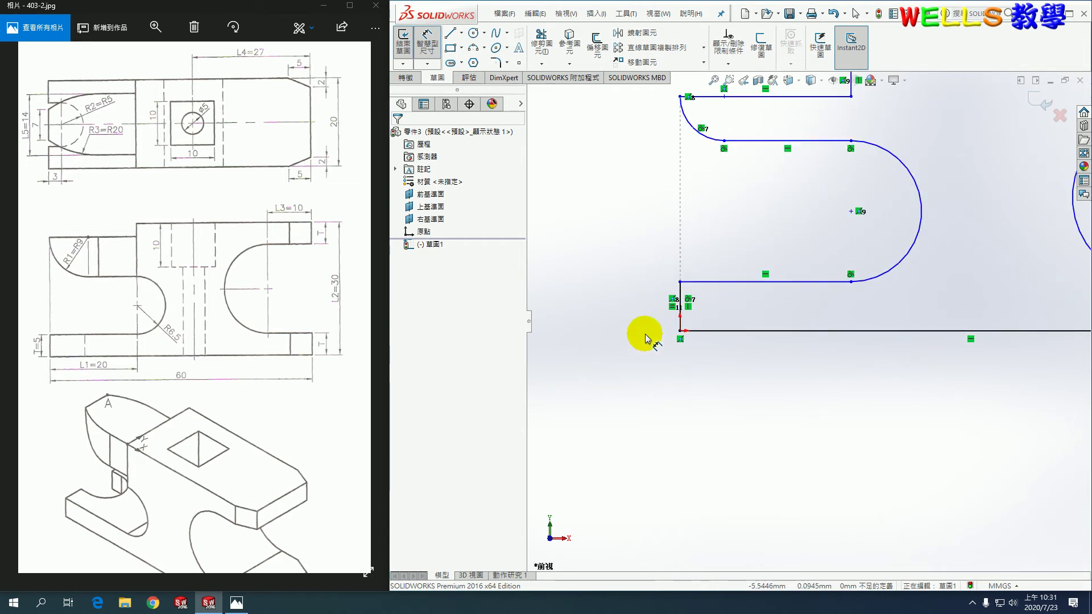
left_click(682, 293)
left_click(629, 303)
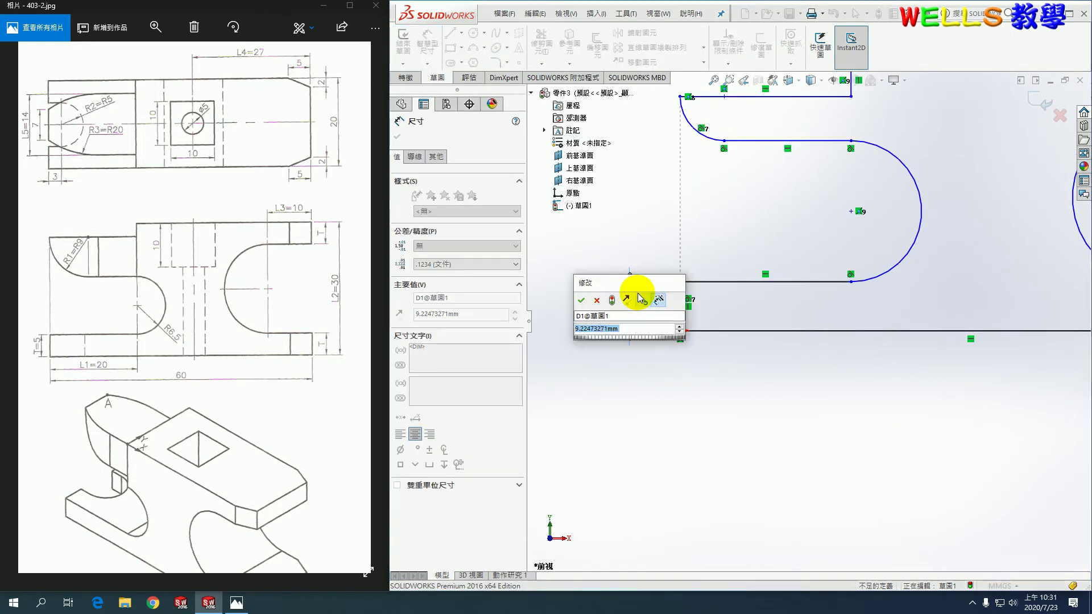
type("5")
key("Return")
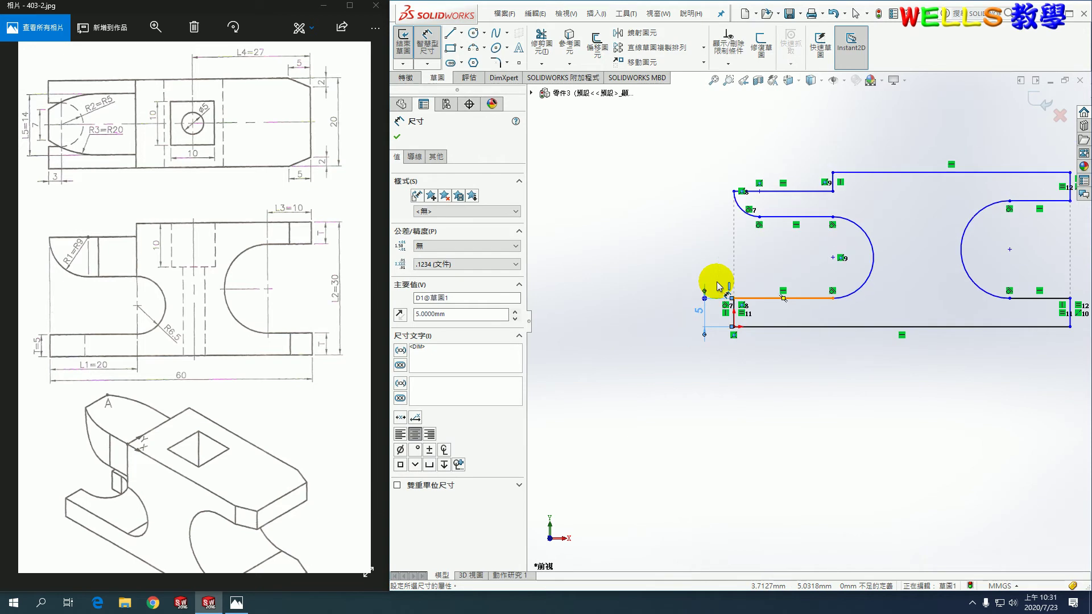
scroll(110, 256, "up", 3)
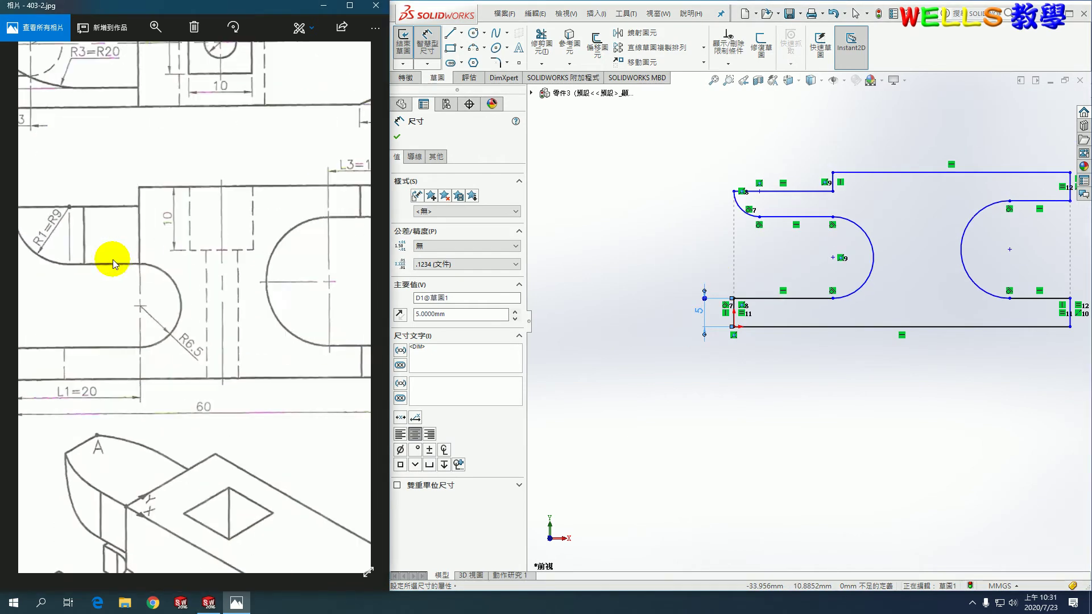
left_click(740, 210)
left_click(704, 238)
type("9")
key("Return")
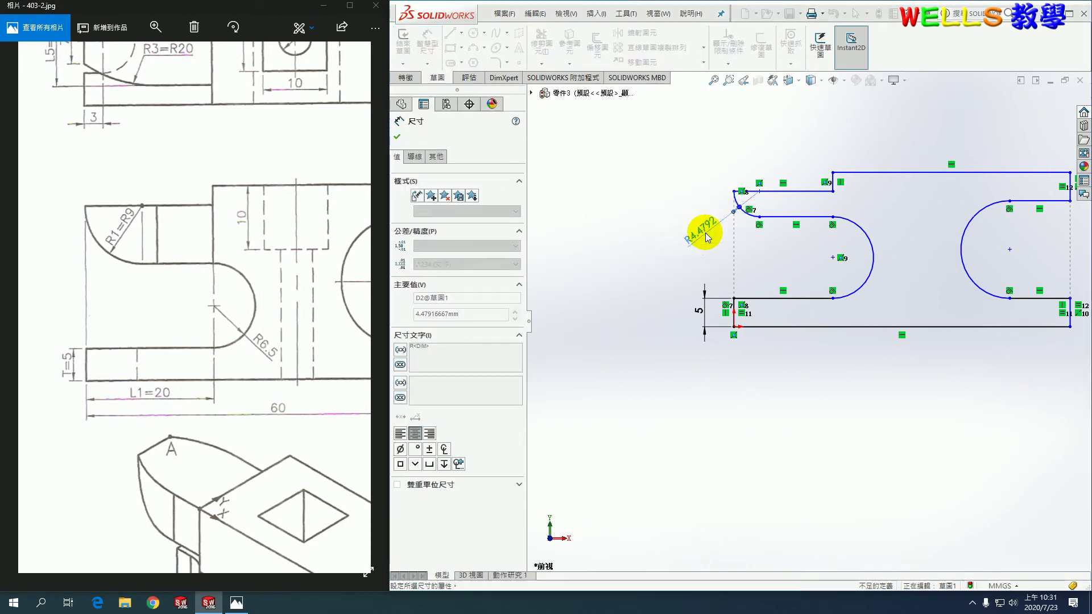
- Dimension the middle arc centre 20 from the left end and its radius R6.5
left_click(735, 310)
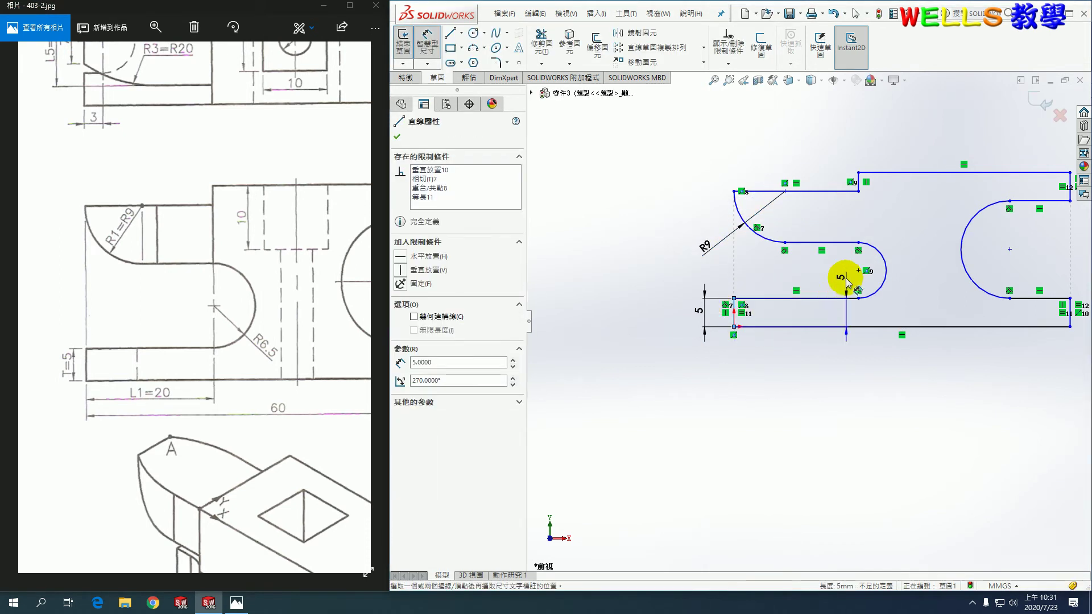
left_click(860, 273)
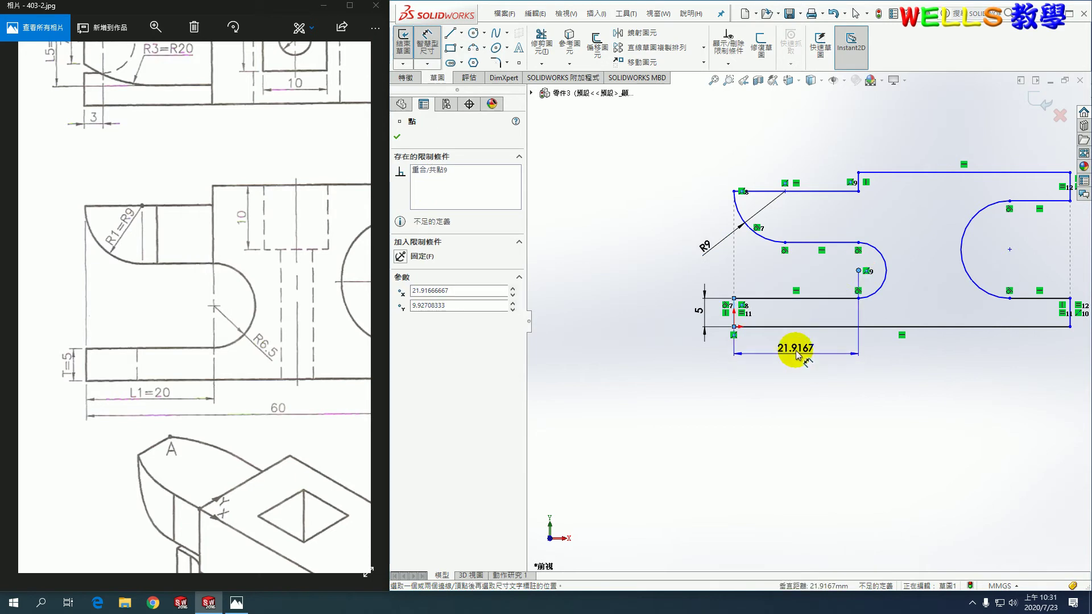
left_click(802, 344)
type("20")
key("Return")
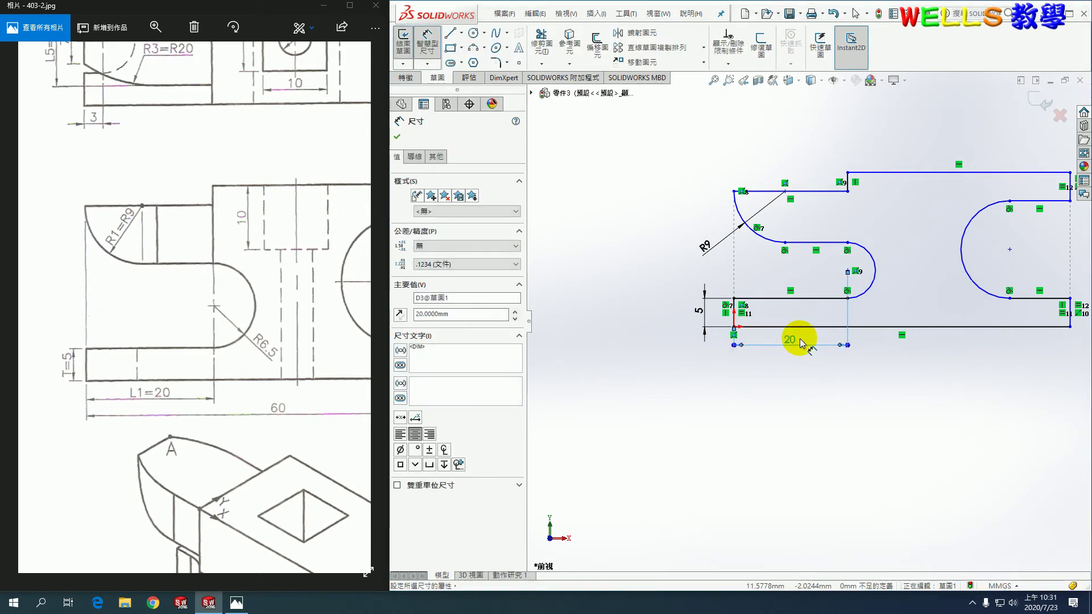
left_click(875, 302)
left_click(875, 307)
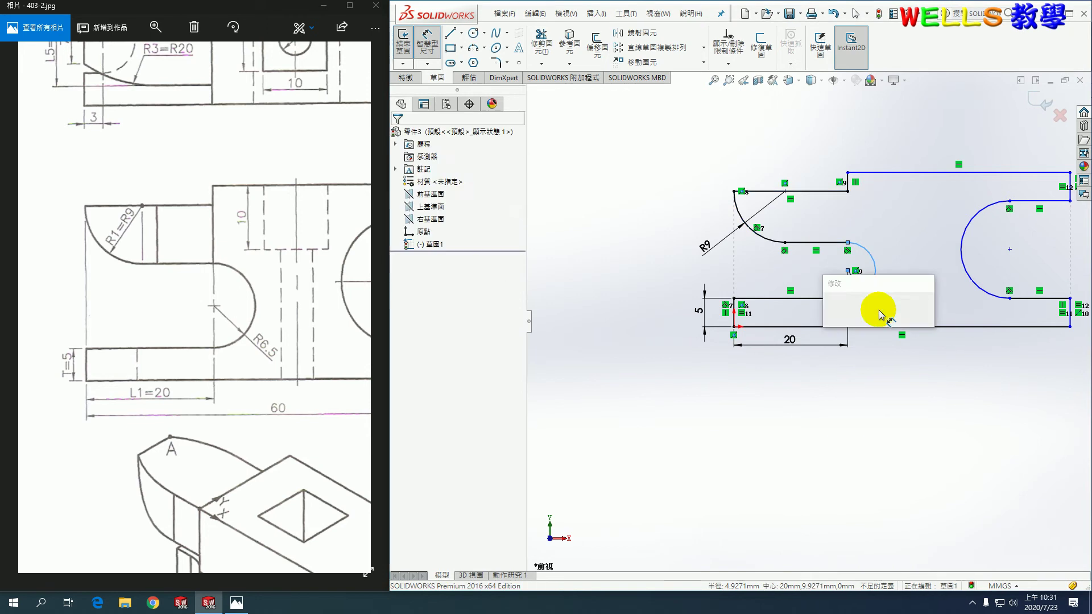
type("6")
key("Return")
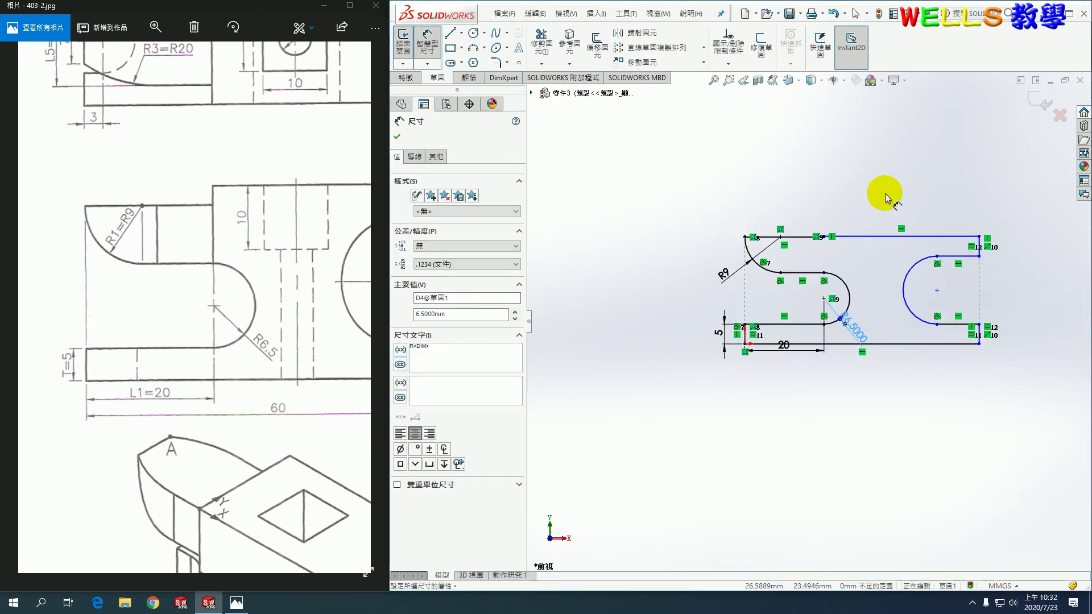
- Add overall height 30 and a 10 distance from the right arc centre to the right end
scroll(888, 222, "up", 1)
left_click_drag(337, 253, 199, 249)
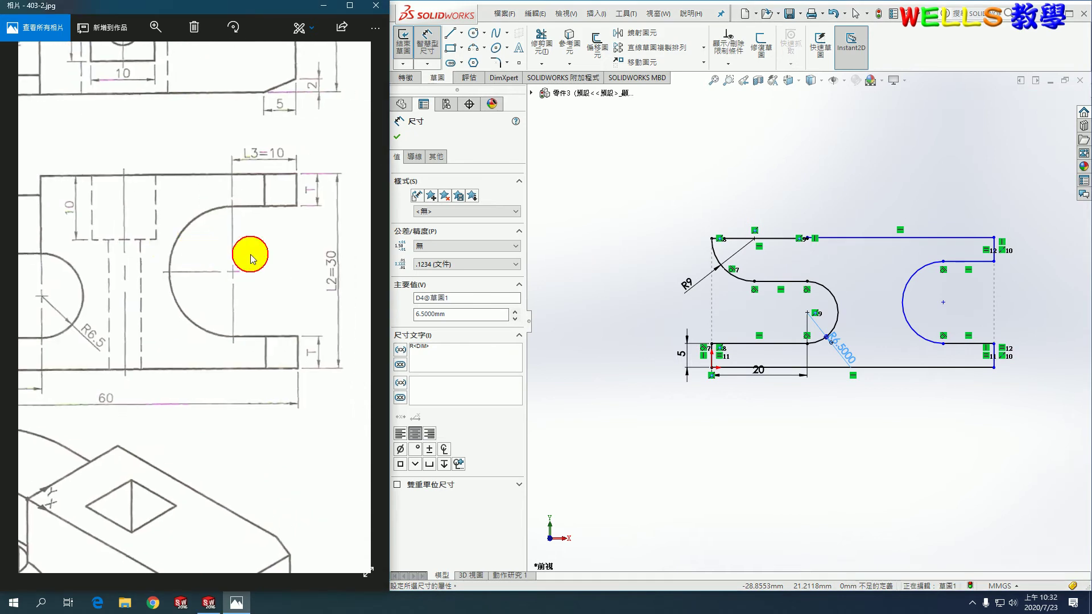
left_click(959, 238)
left_click(969, 367)
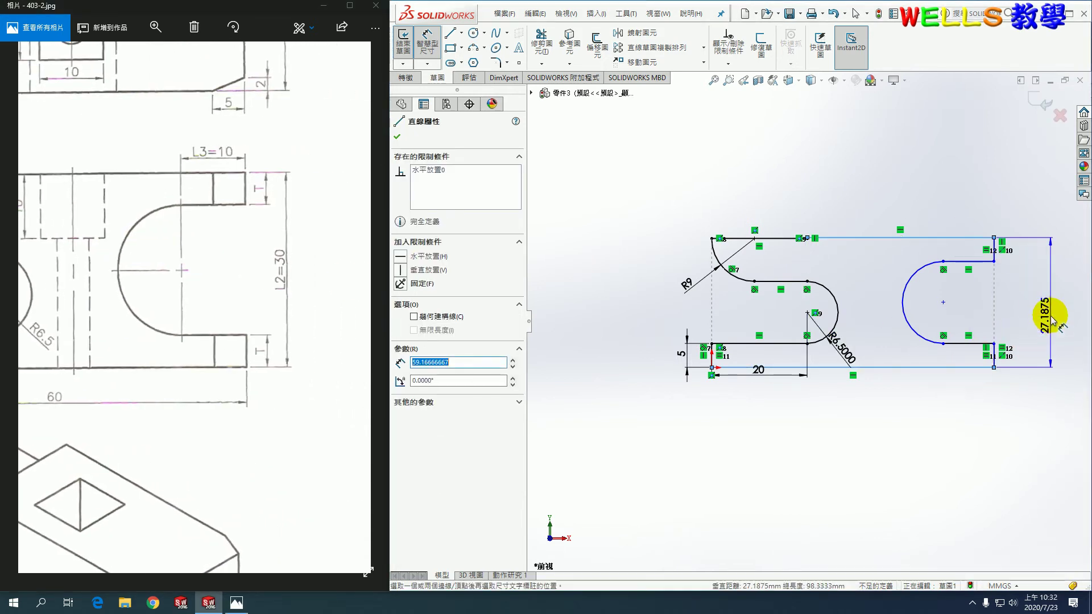
left_click(1051, 311)
type("30")
key("Return")
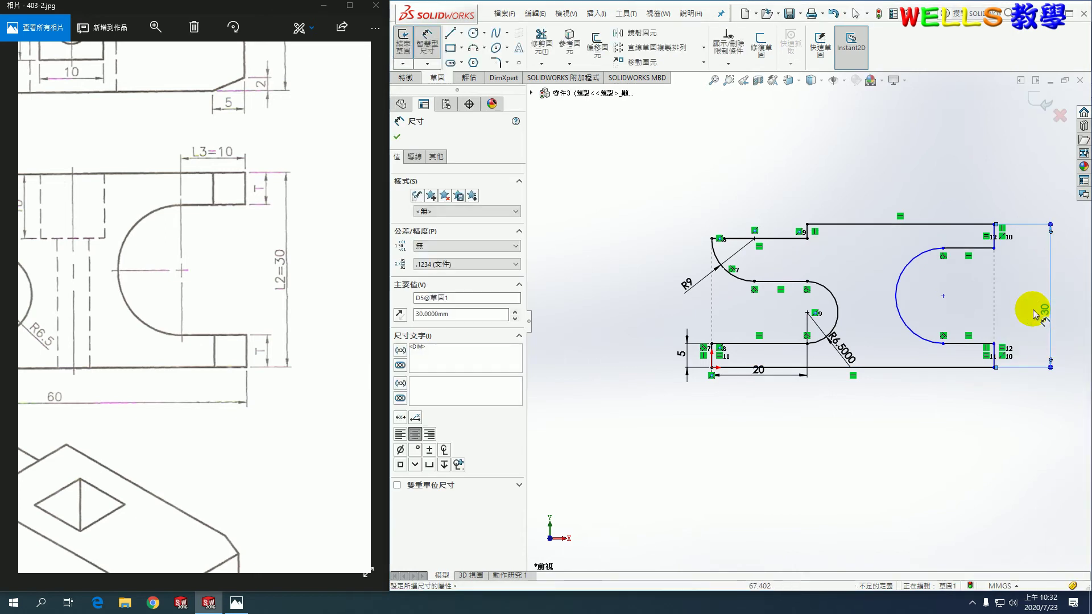
left_click(943, 296)
left_click(995, 247)
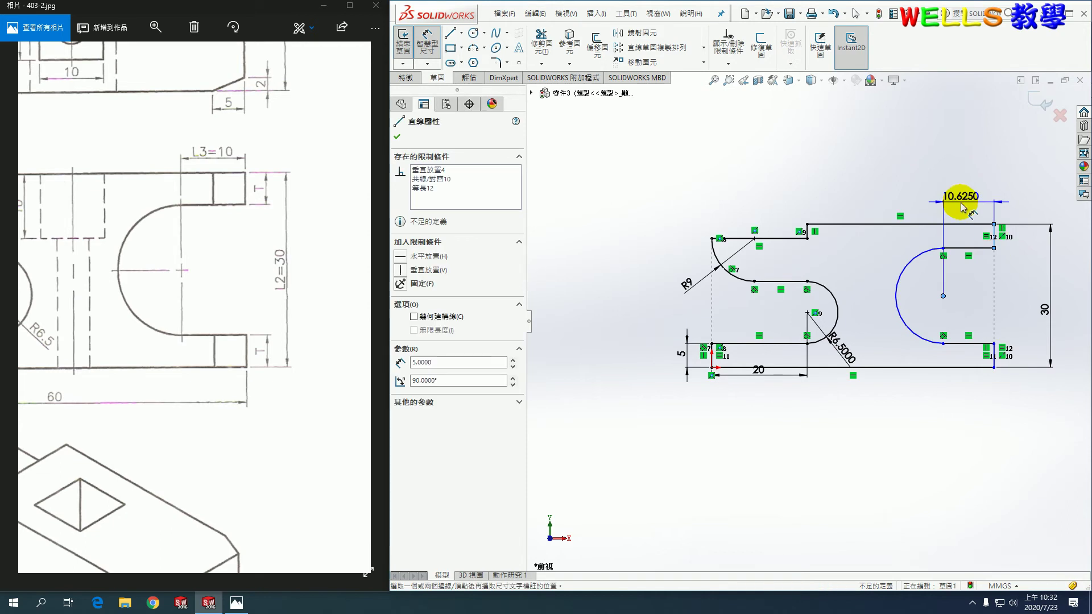
left_click(961, 202)
type("10.0000mm")
key("Return")
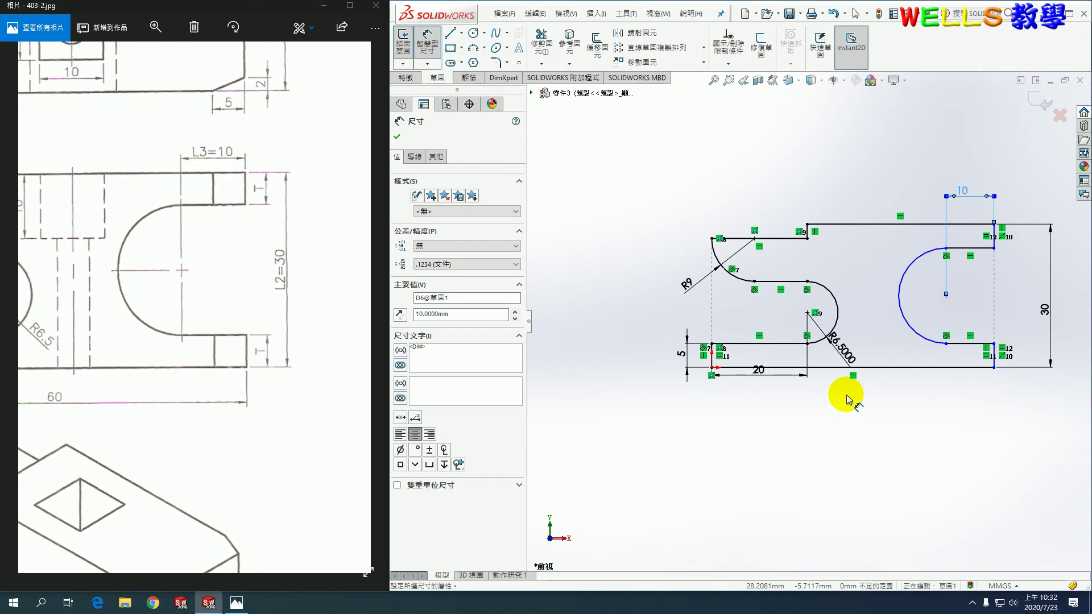
- Add the overall width dimension 60 and exit the sketch
left_click(881, 361)
left_click(879, 397)
type("60")
key("Return")
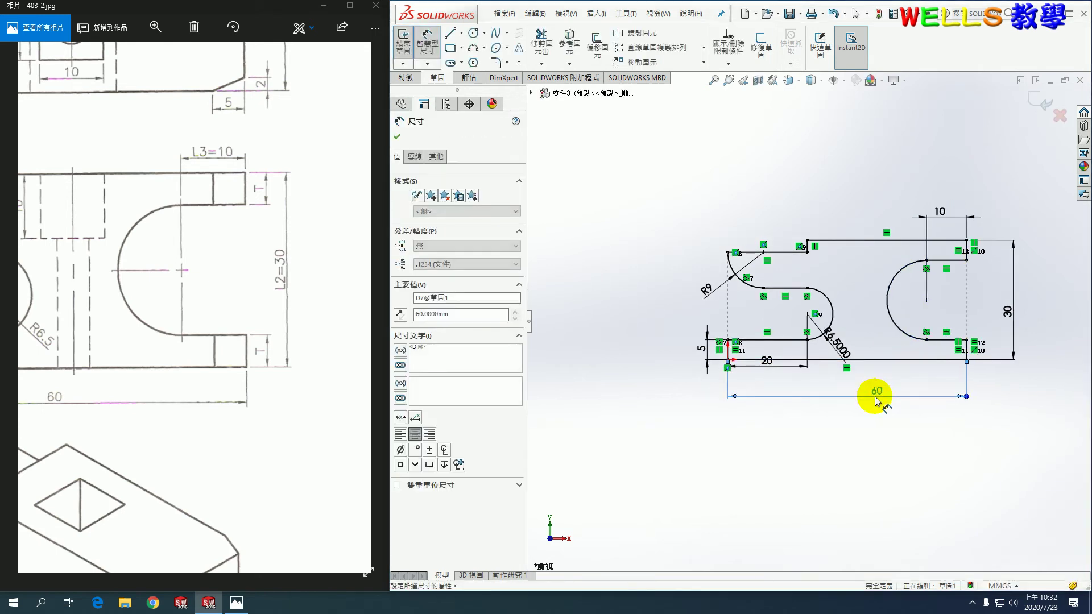
left_click(829, 188)
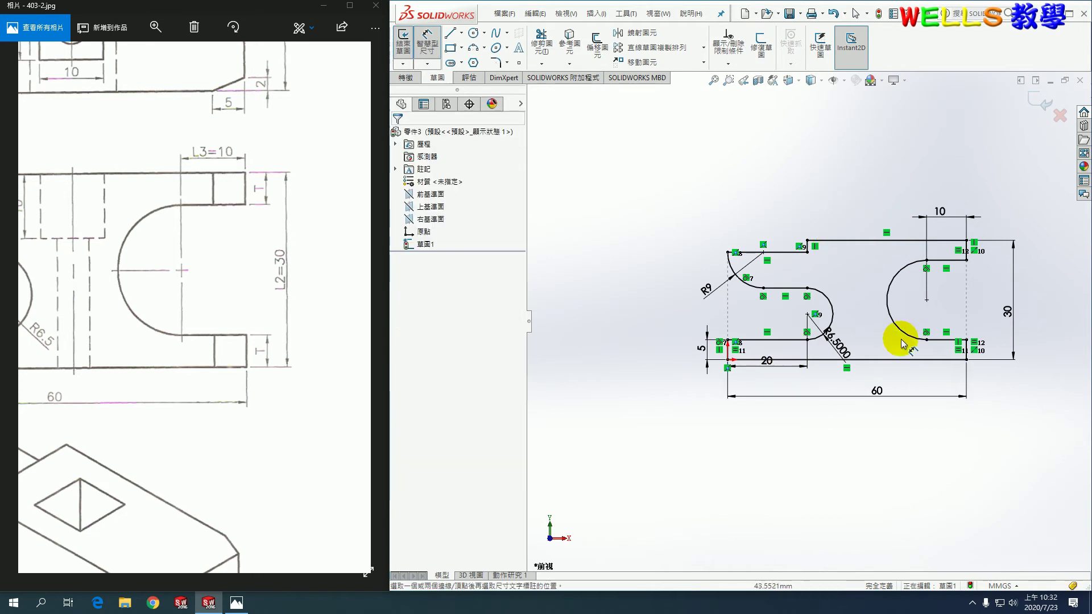
left_click(1039, 110)
- Extrude the profile 20 mm with the Mid Plane end condition
mouse_move(228, 205)
left_mouse_down()
mouse_move(195, 370)
mouse_move(183, 378)
left_mouse_up()
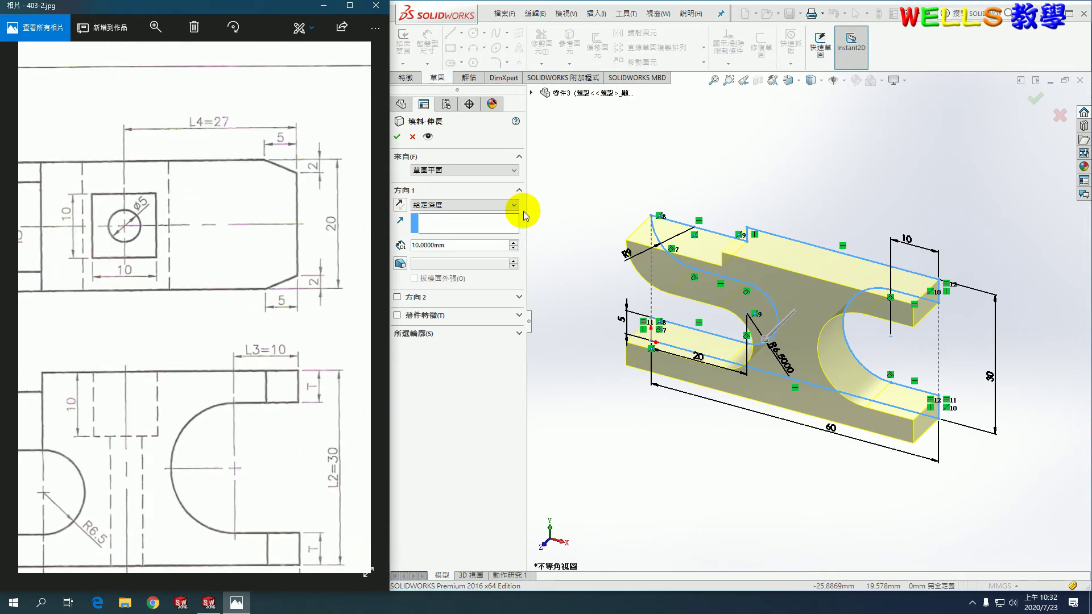
left_click(495, 206)
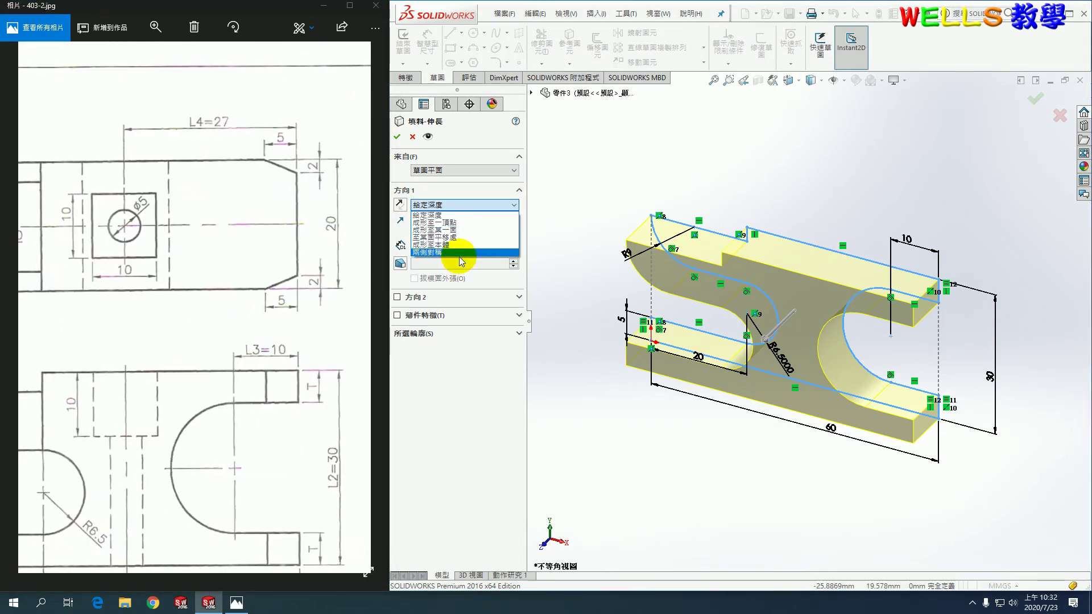
key("Escape")
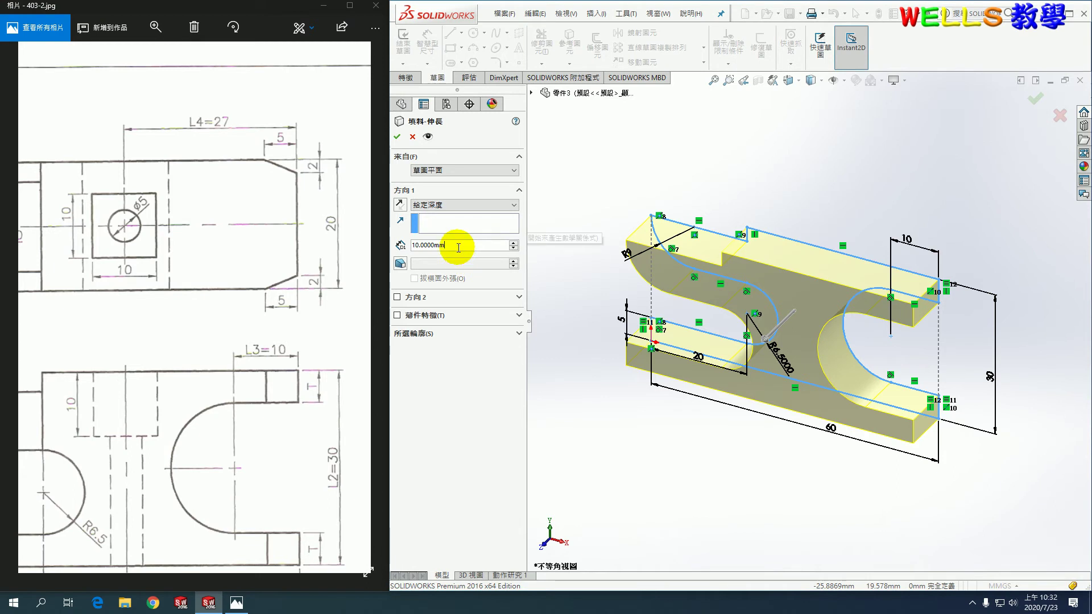
double_click(459, 247)
type("20")
key("Return")
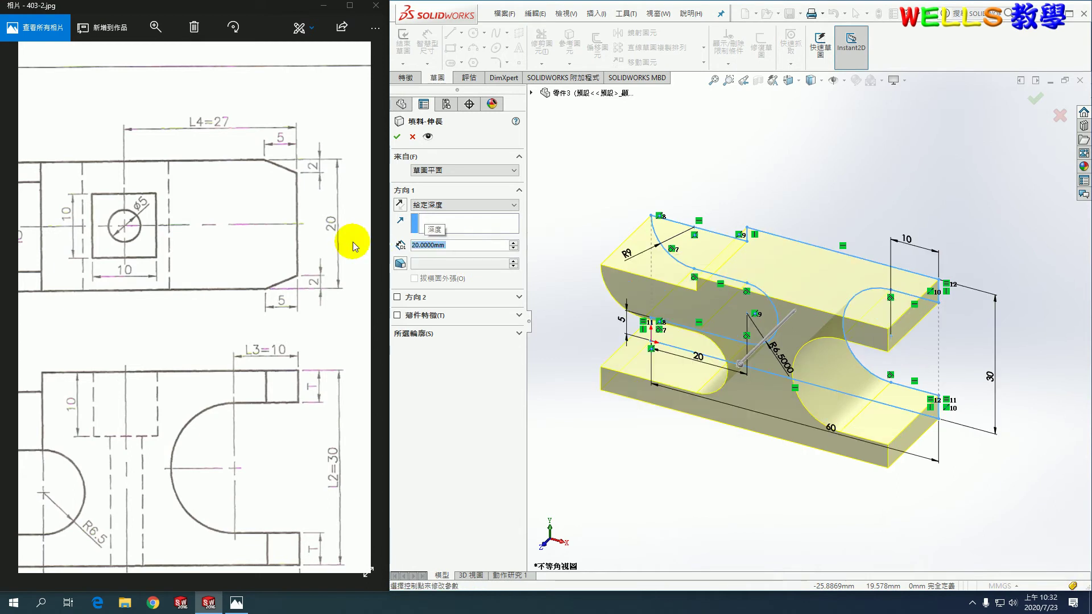
left_click(465, 206)
left_click(445, 257)
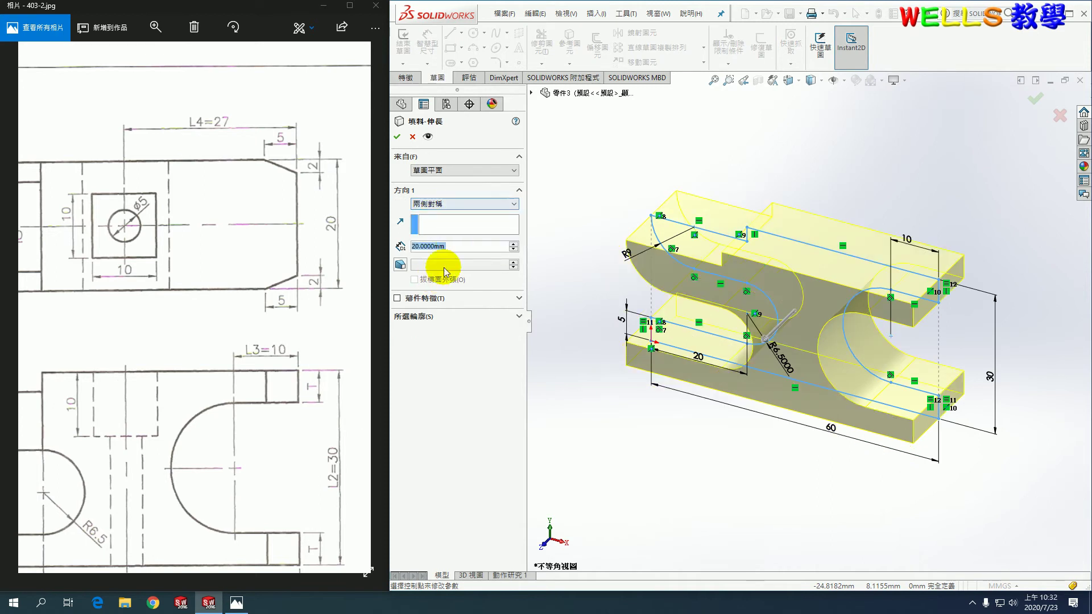
left_click(396, 137)
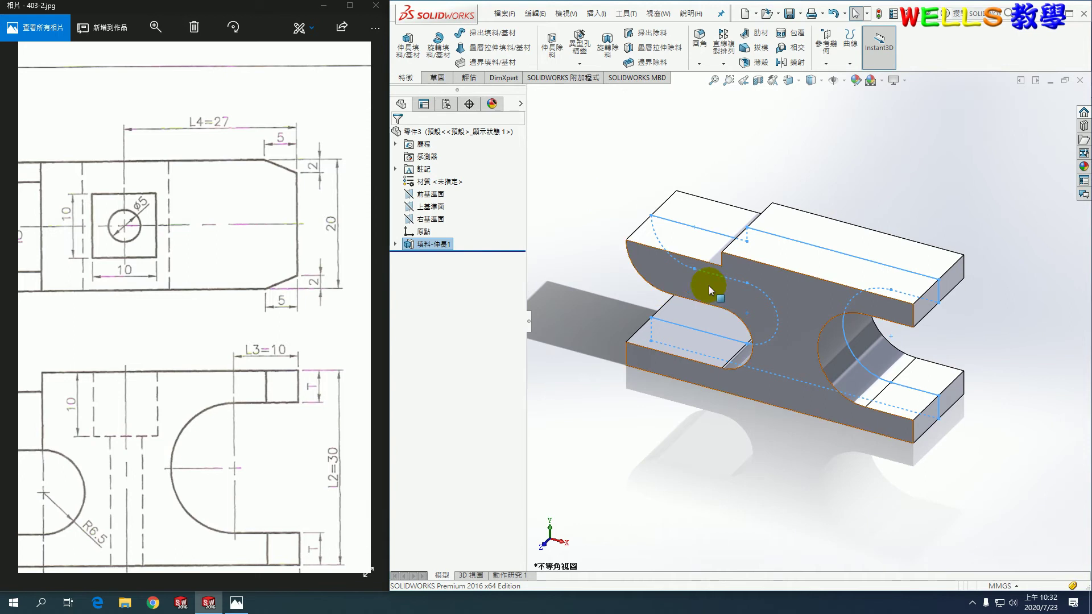
- Pan the drawing to the view showing R2 and R3, and clear the model selection
left_click_drag(225, 348, 288, 297)
left_click_drag(220, 298, 321, 306)
left_click(595, 179)
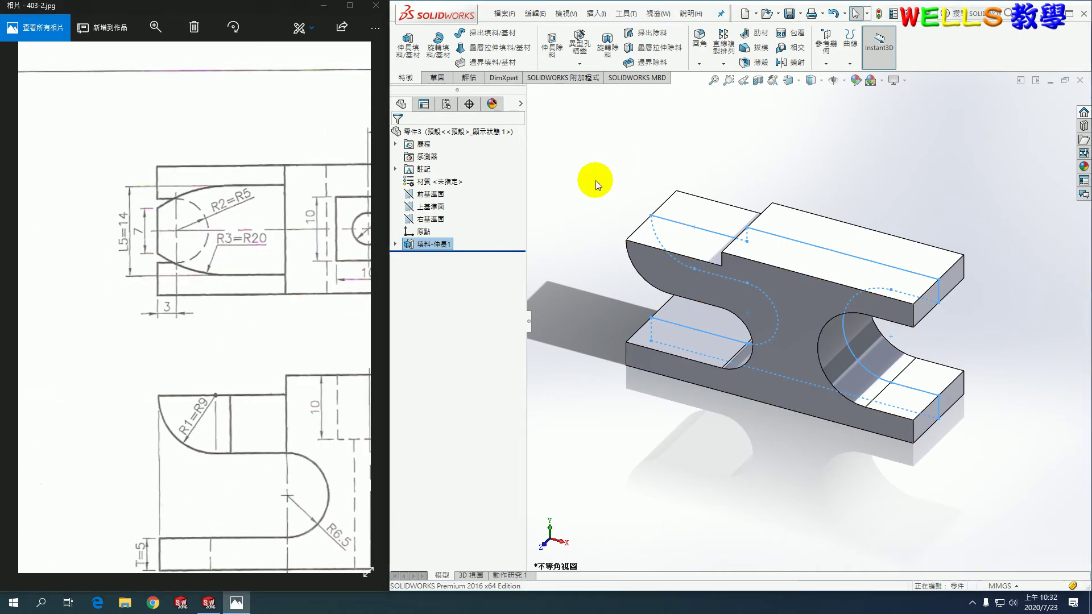
left_click(558, 41)
- On the top face, draw a horizontal construction centerline from the origin
left_click(702, 224)
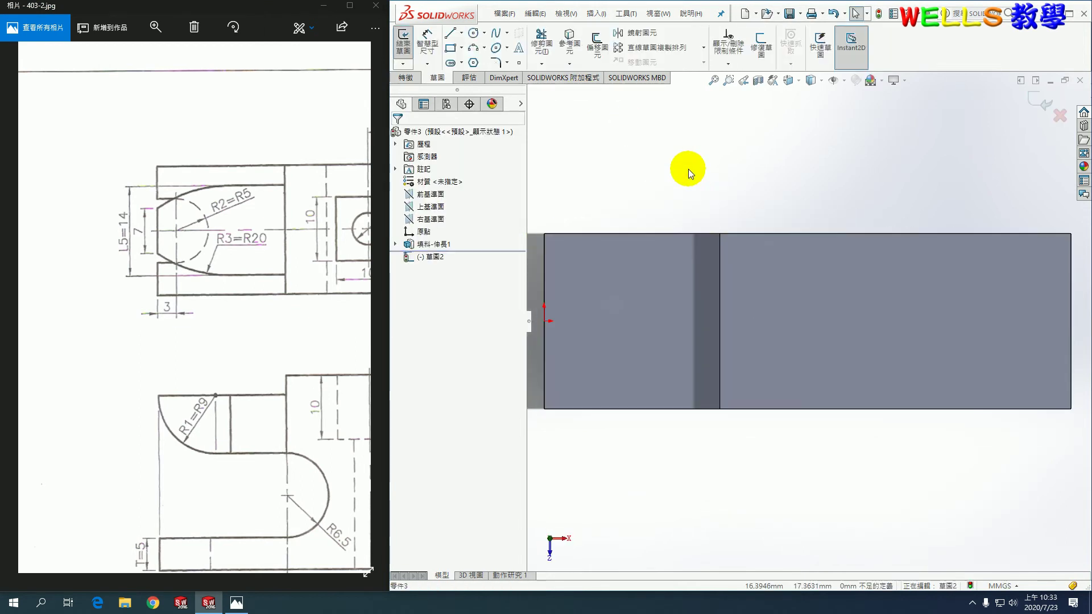
left_click(451, 34)
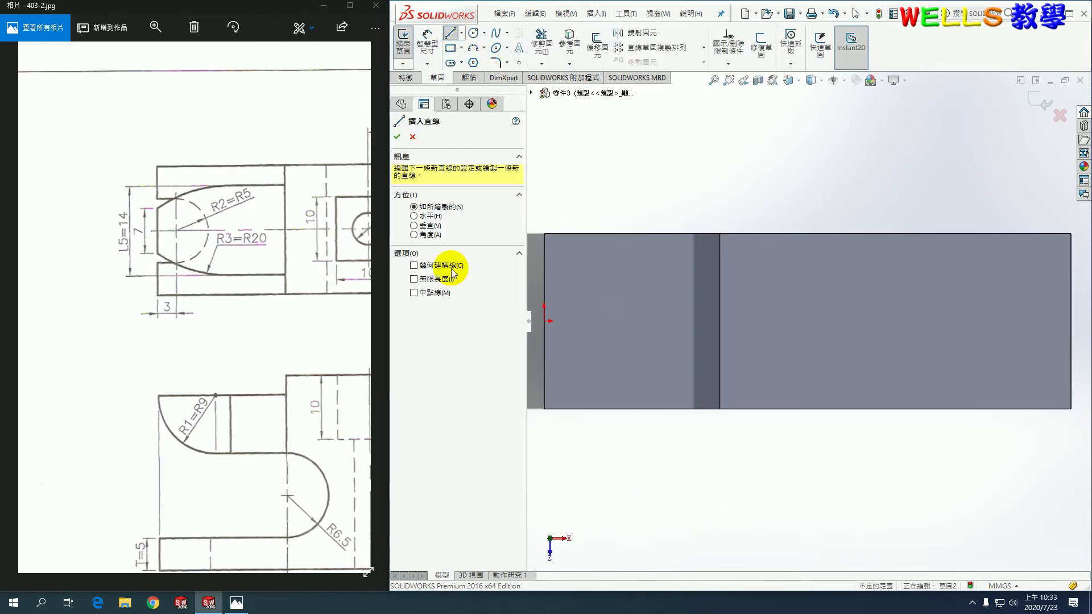
left_click(450, 267)
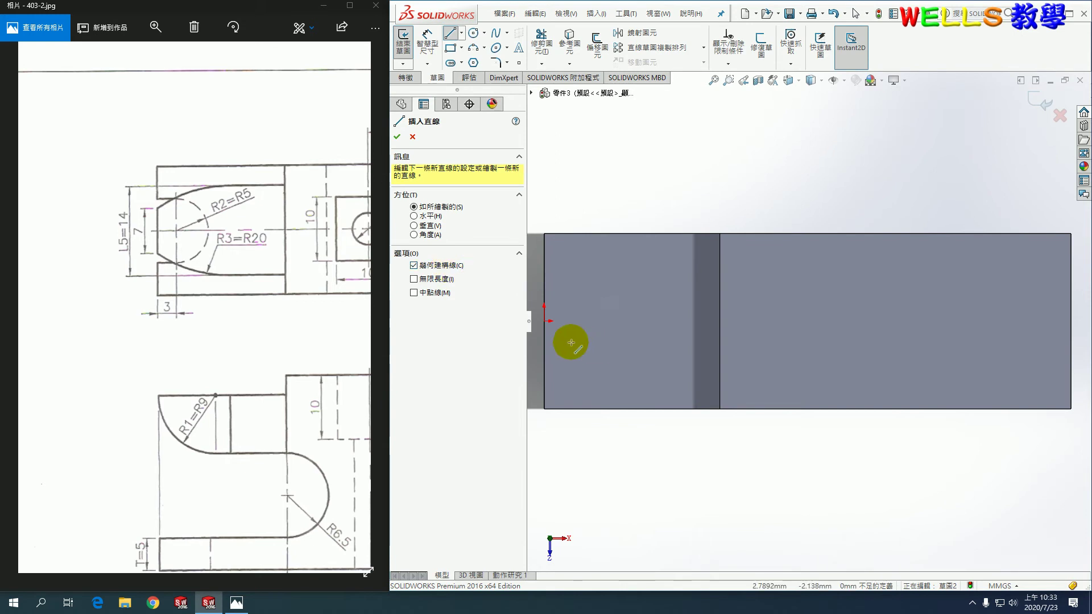
left_click(544, 321)
left_click(807, 323)
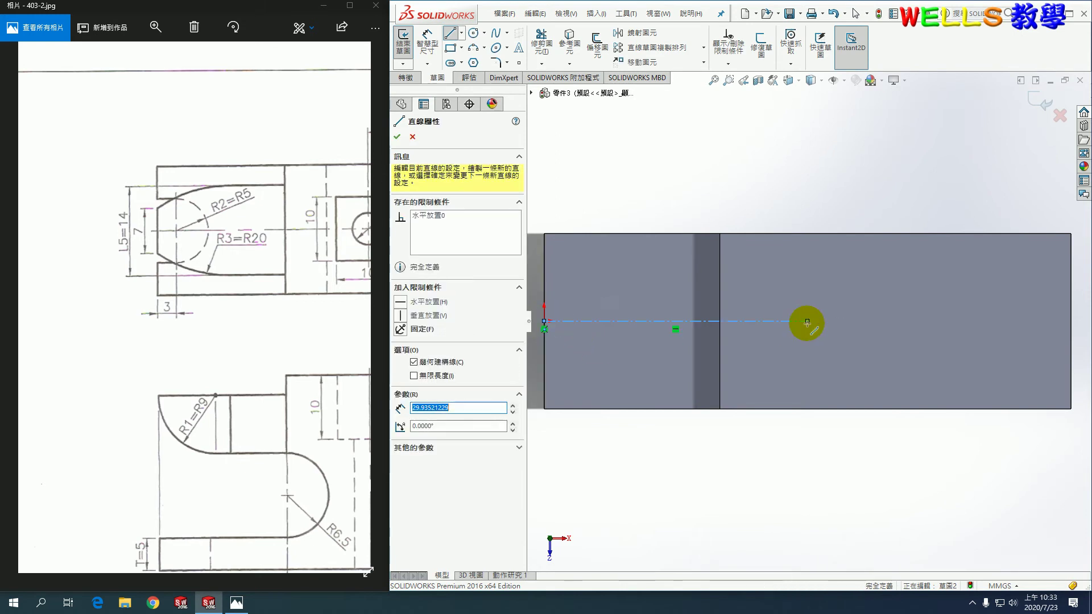
key("Escape")
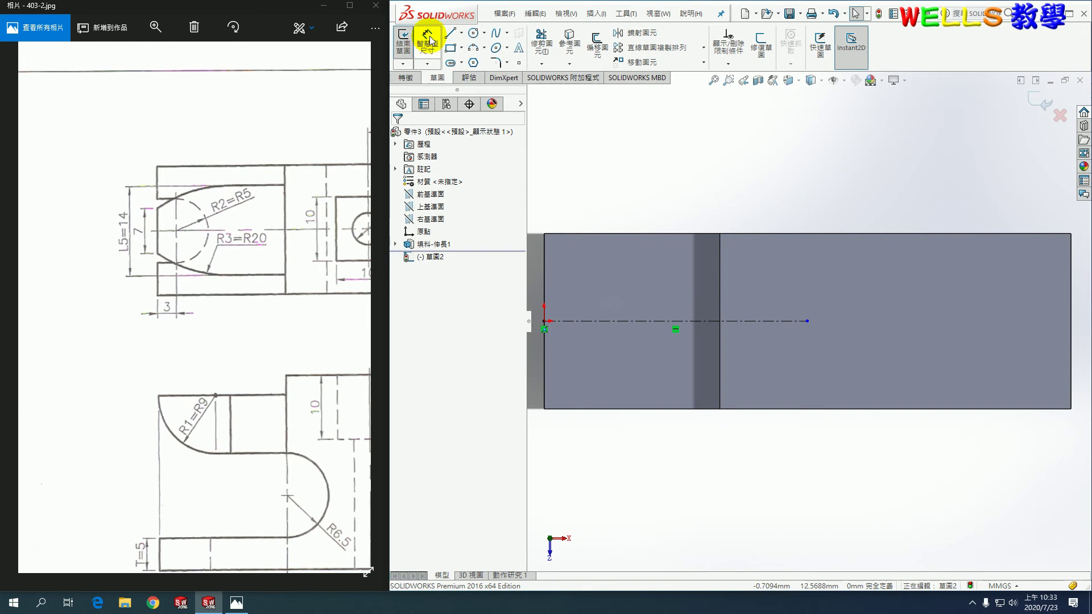
- Sketch the half-slot profile of lines and a tangent arc above the centerline
left_click(450, 33)
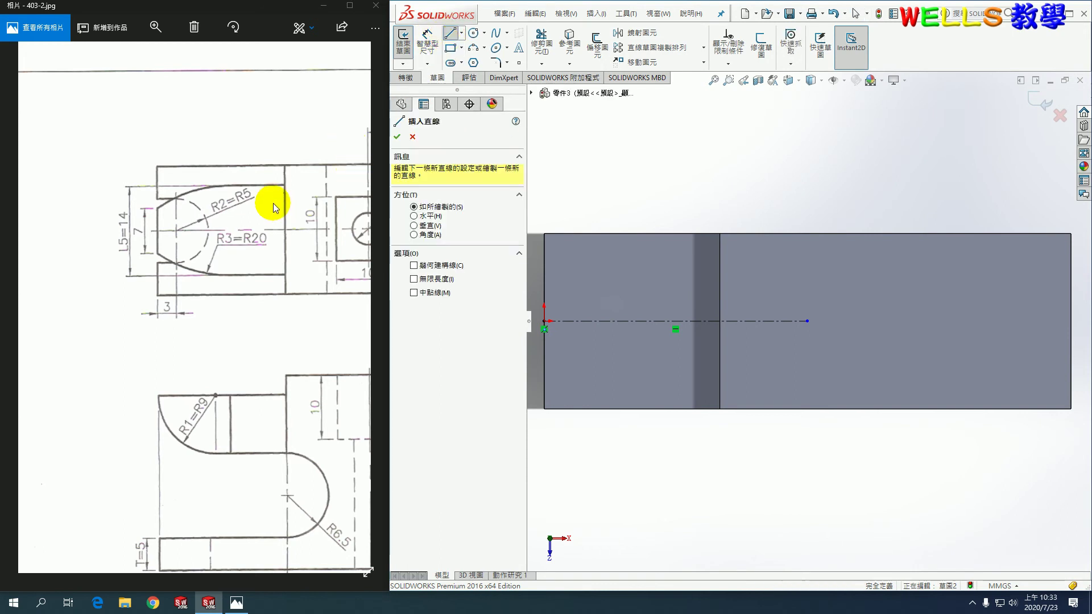
left_click(718, 233)
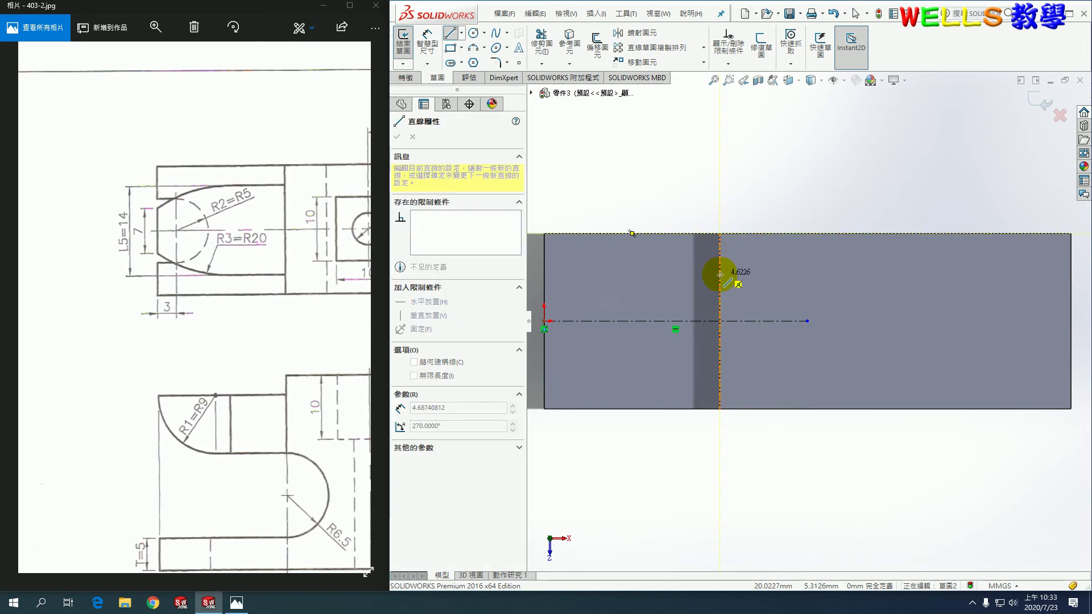
left_click(720, 275)
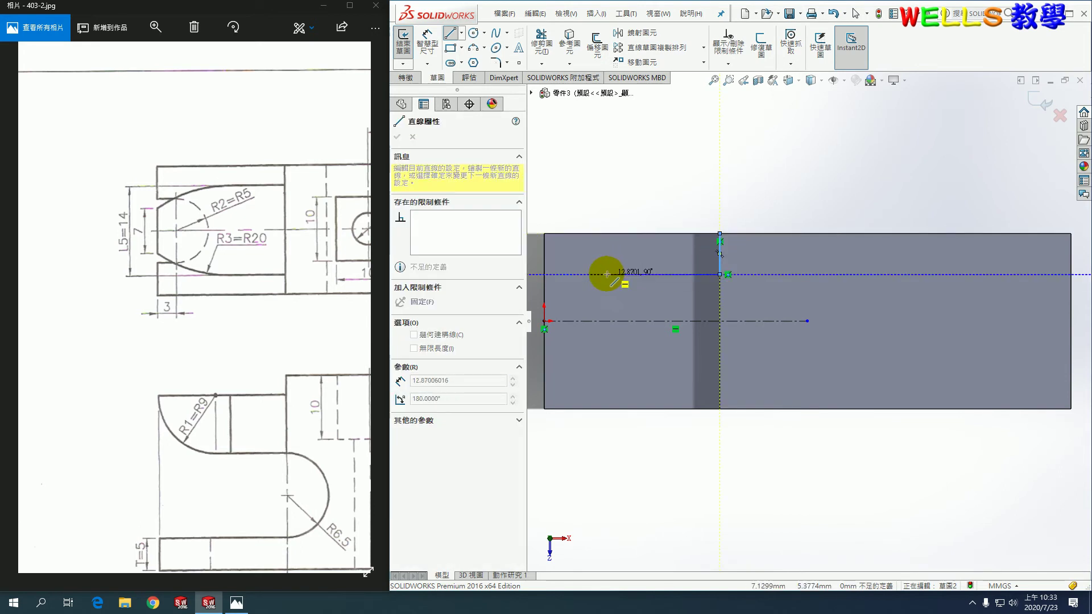
left_click(607, 274)
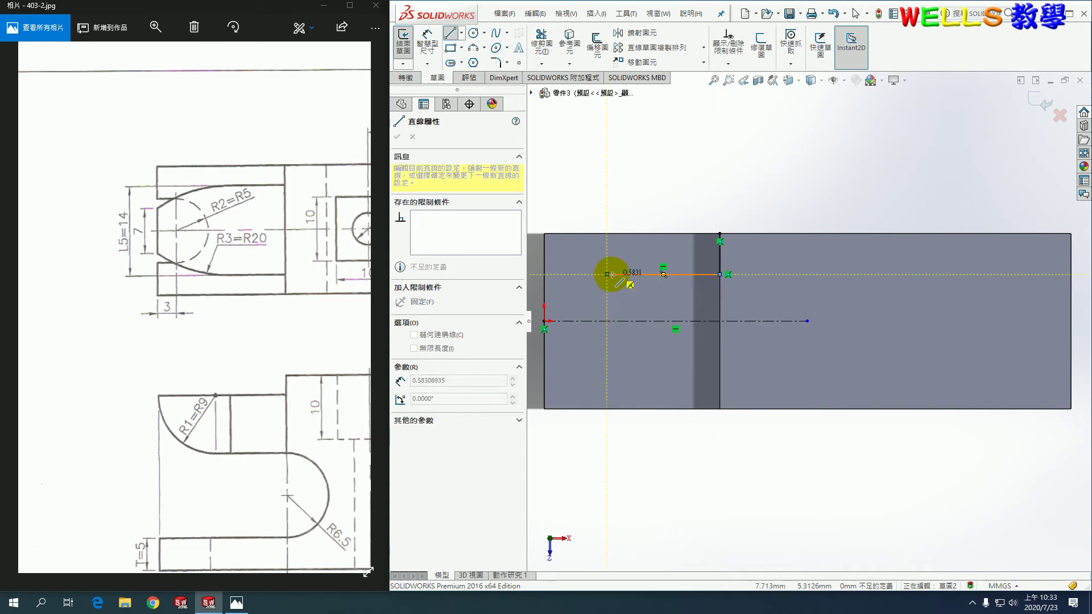
left_click(544, 296)
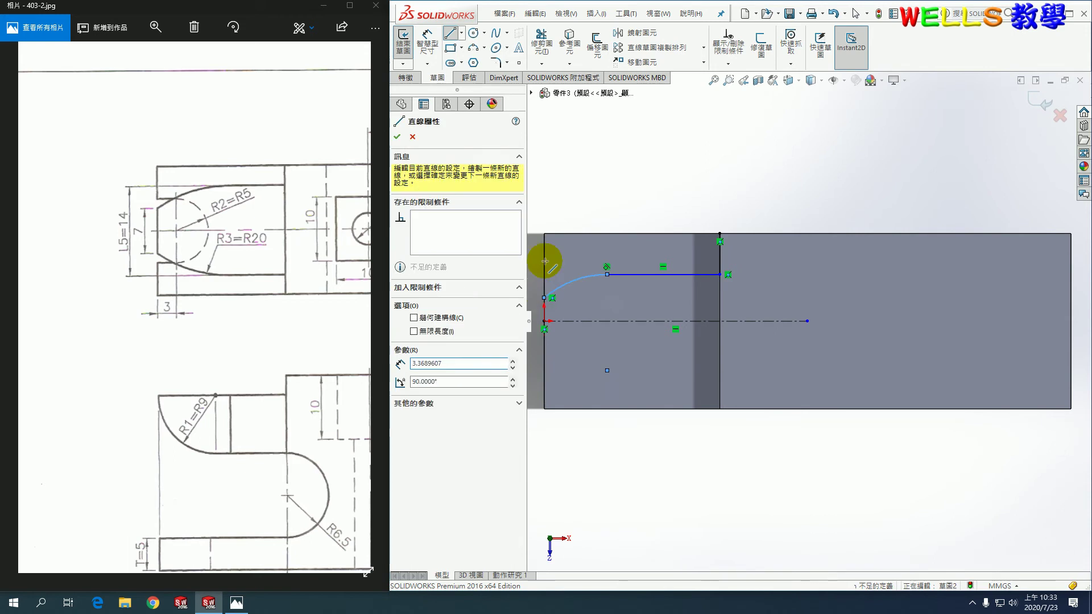
left_click(544, 233)
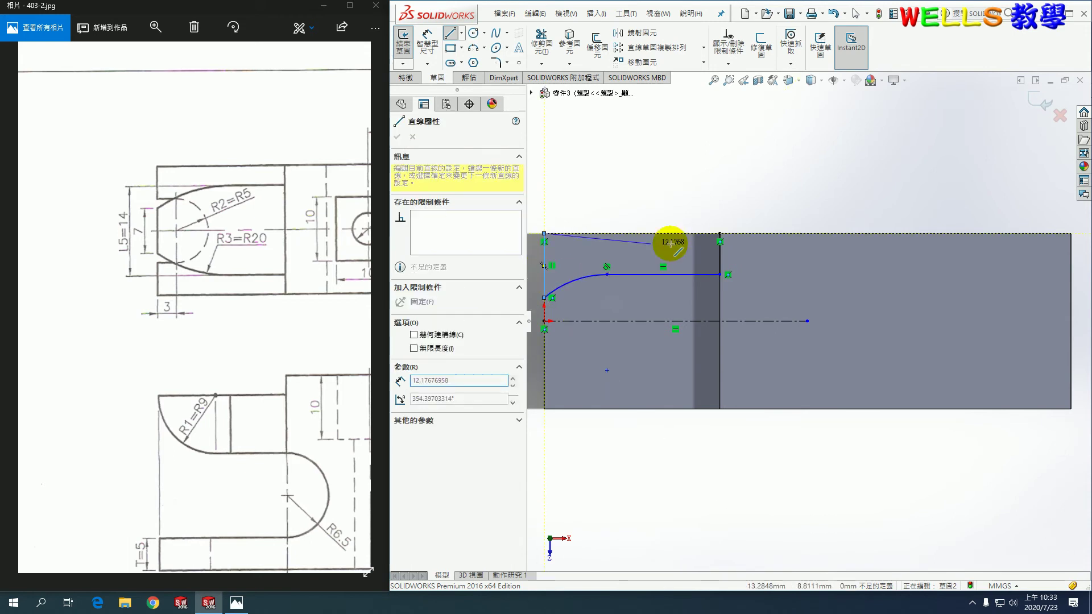
left_click(720, 233)
key("Escape")
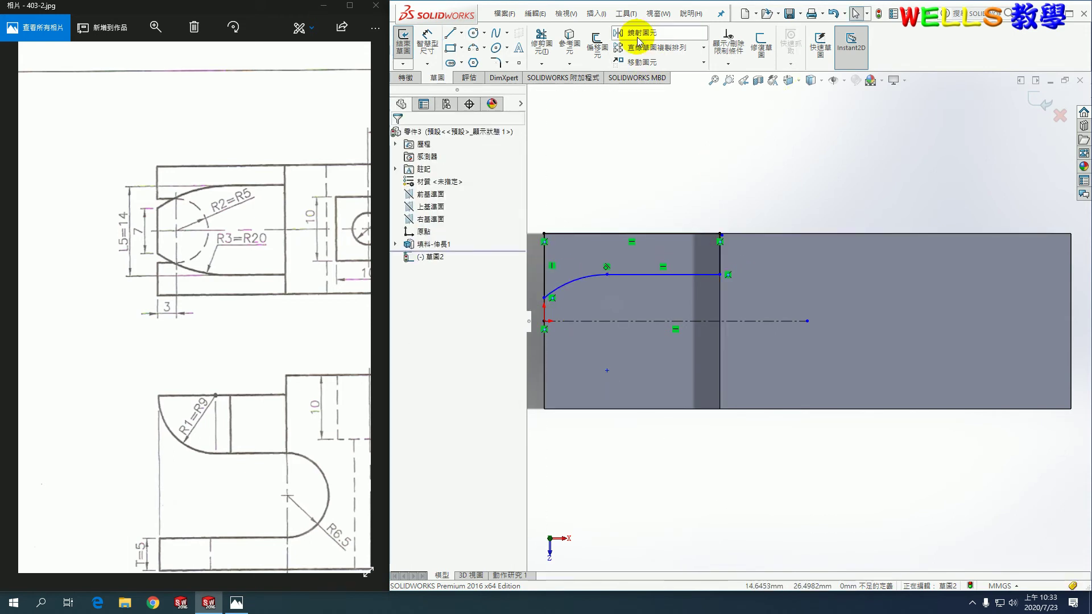
- Mirror the half-slot lines and arc about the centerline
left_click(635, 32)
middle_click_drag(652, 313, 755, 276, "ctrl")
mouse_move(609, 160)
left_mouse_down()
mouse_move(665, 263)
mouse_move(855, 269)
left_mouse_up()
left_click(490, 316)
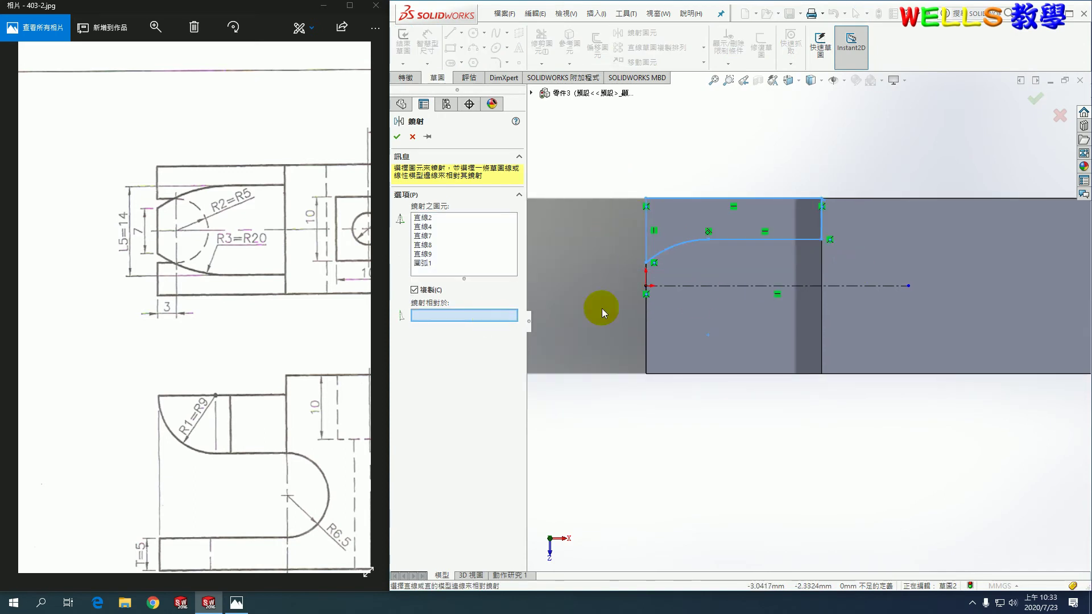
left_click(700, 286)
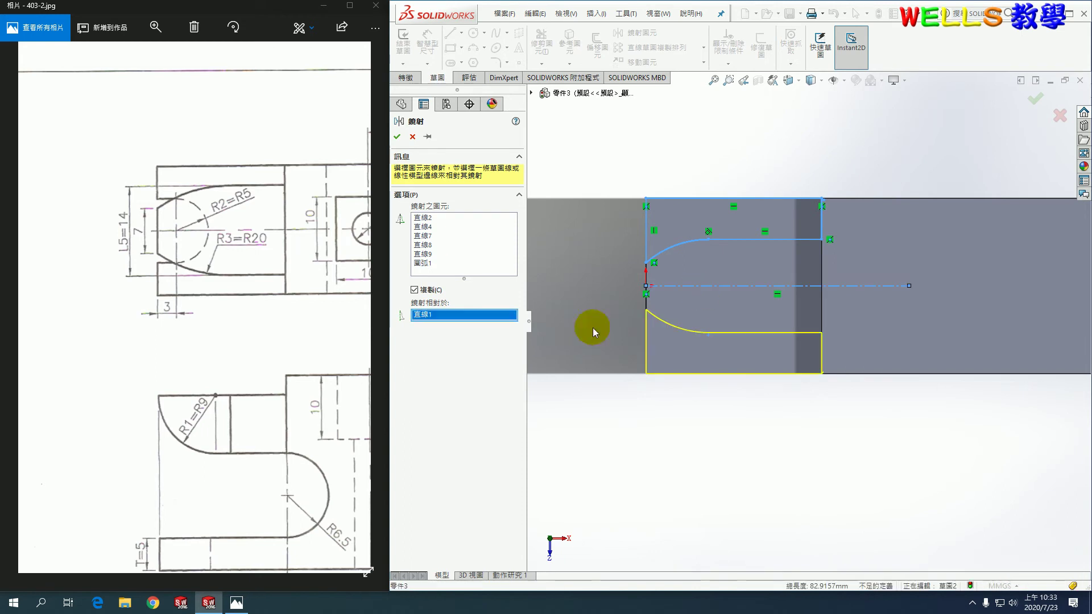
left_click(397, 136)
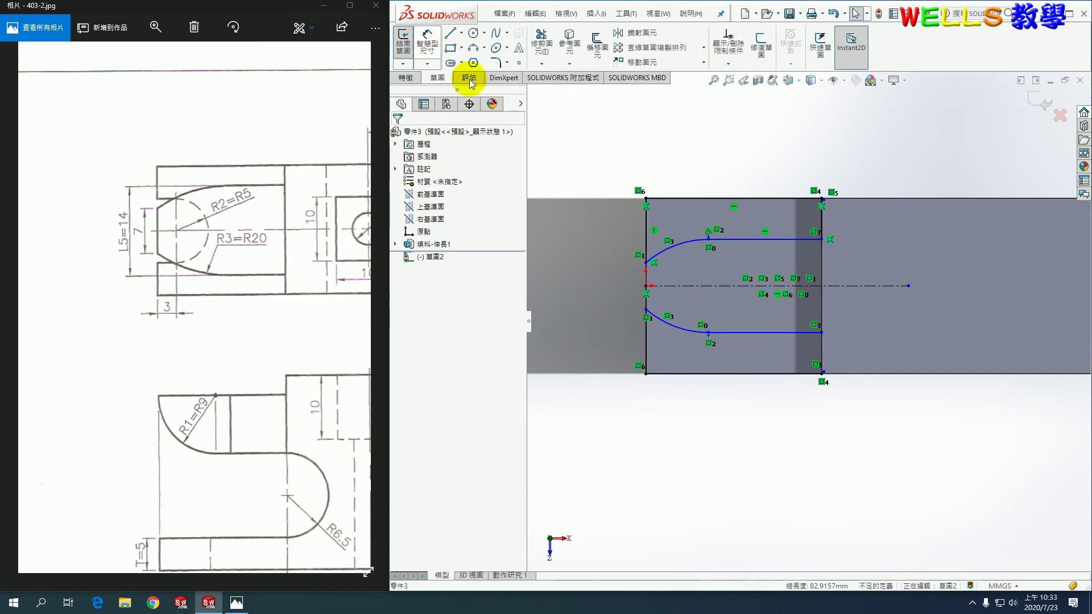
- Dimension the horizontal lines 14 apart and the arc endpoints 7 apart
left_click(431, 43)
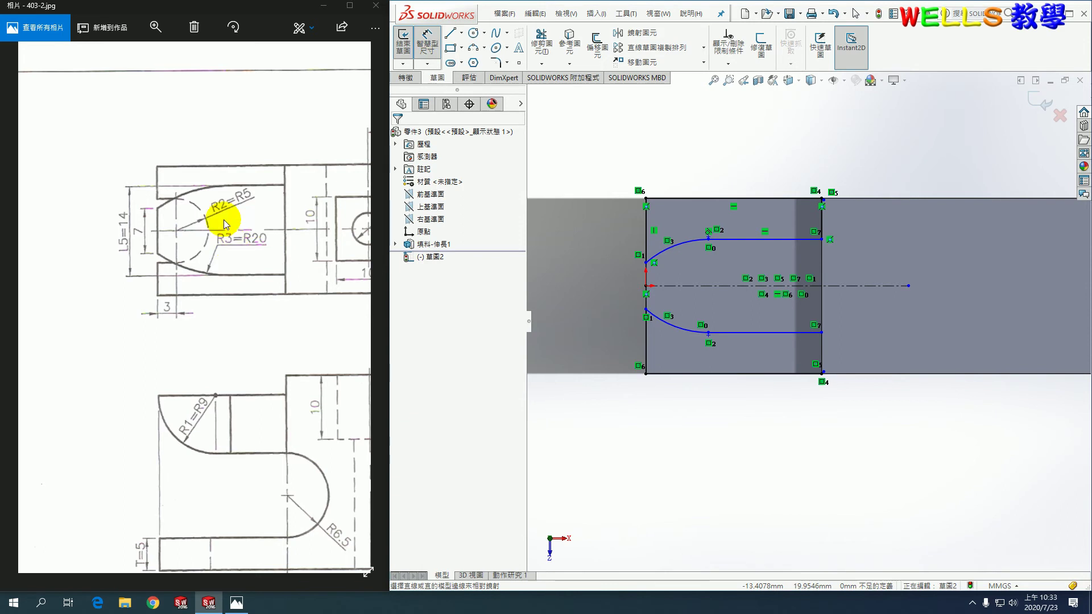
left_click(743, 249)
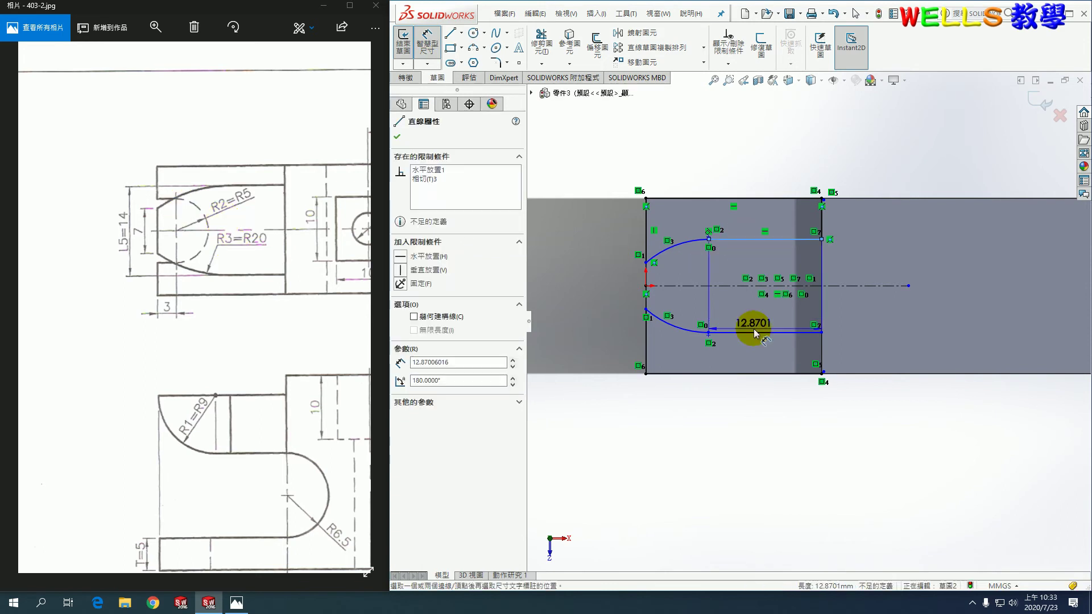
left_click(751, 333)
left_click(581, 287)
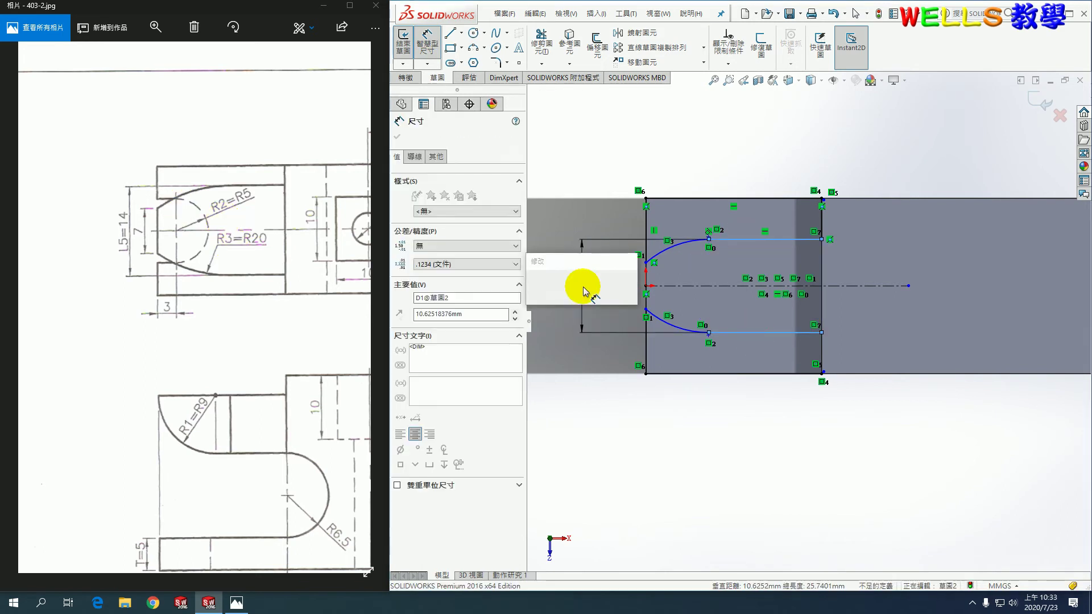
type("14")
key("Return")
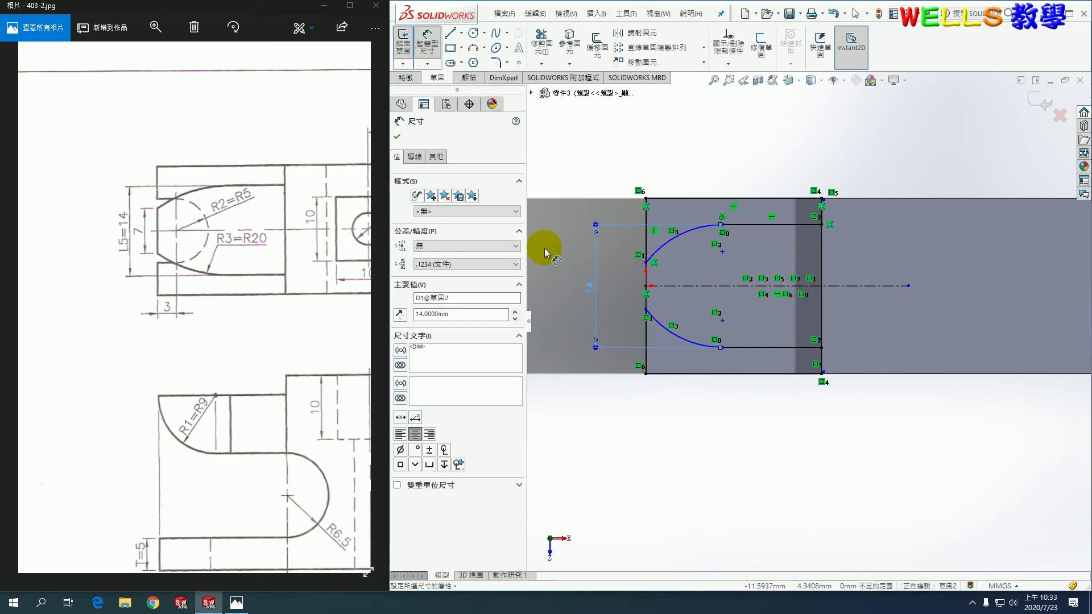
left_click(646, 262)
left_click(646, 316)
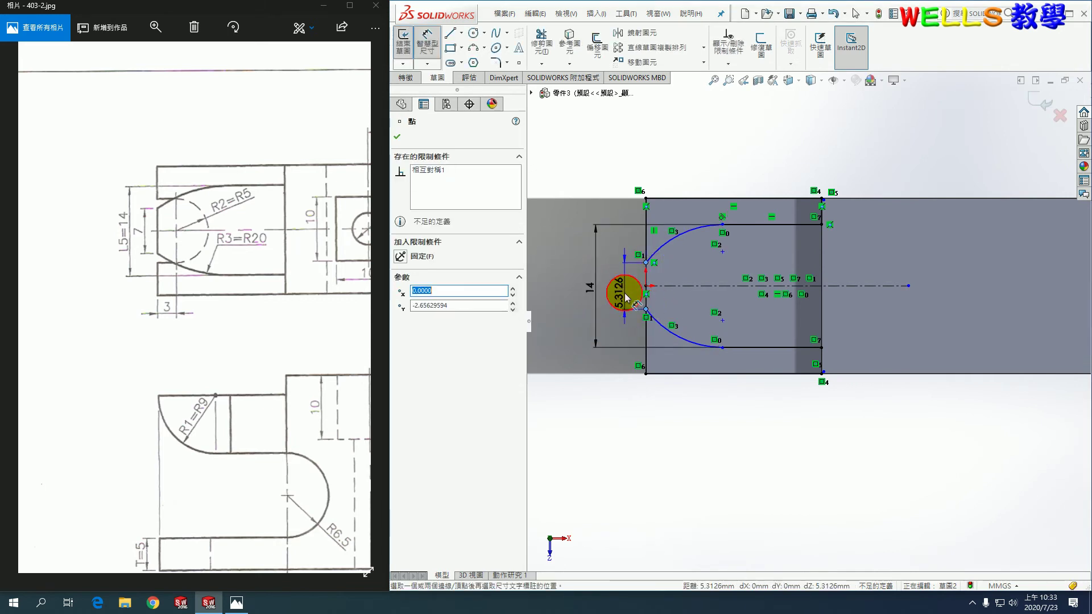
left_click(620, 285)
type("7")
key("Return")
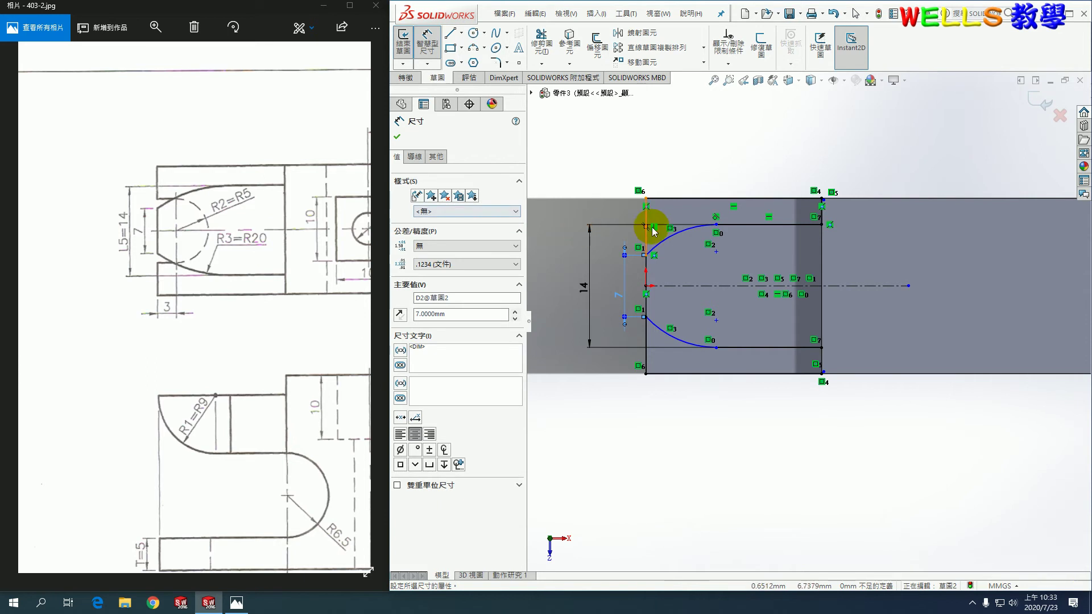
- Give the upper arc radius R20, then begin an extruded cut from the sketch
left_click(663, 242)
left_click(613, 167)
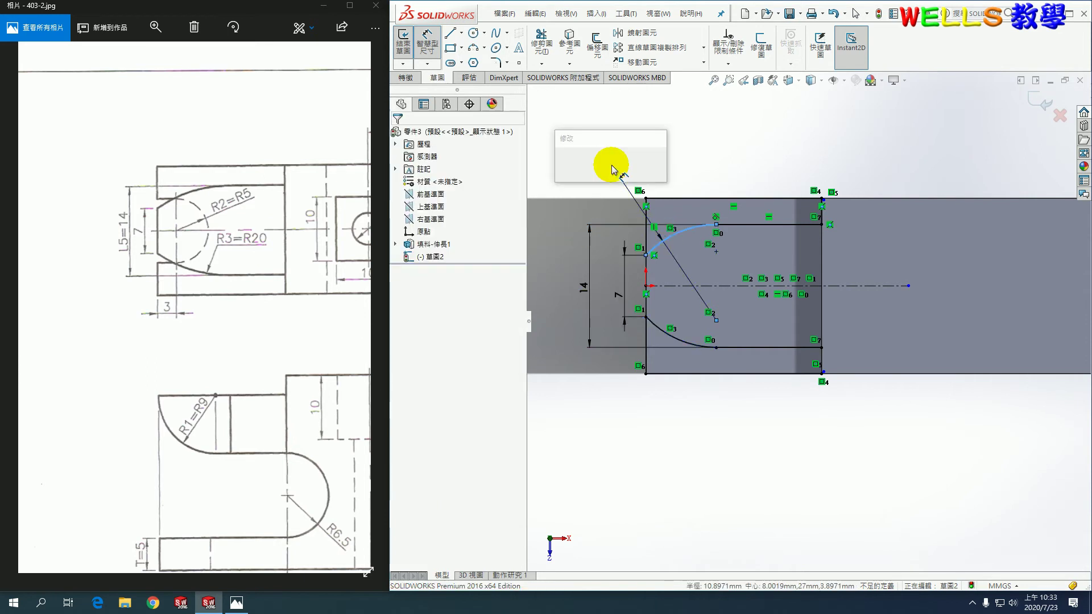
type("20")
key("Return")
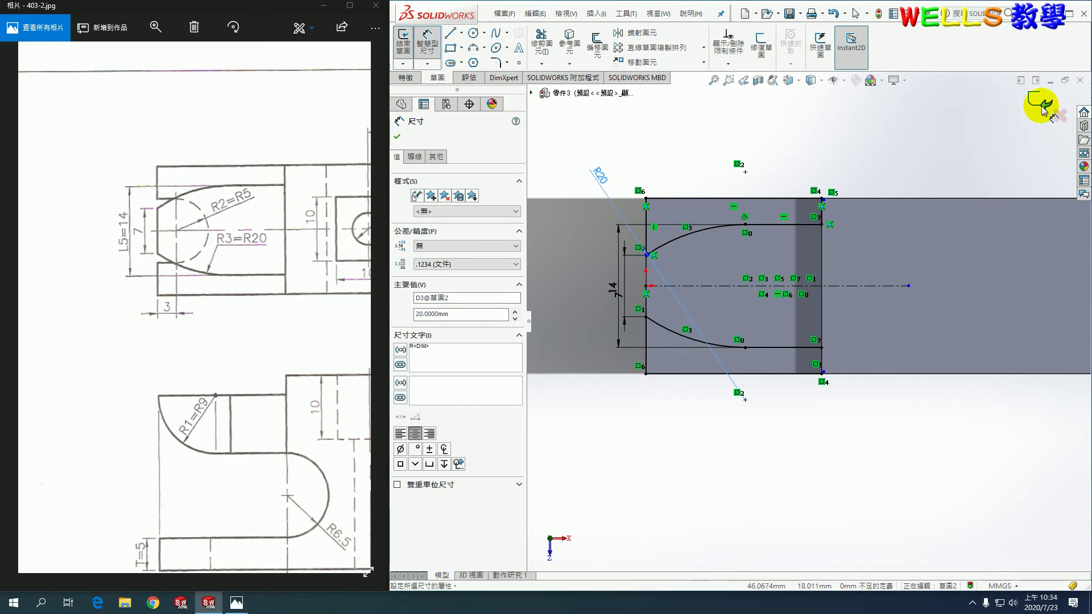
left_click(1043, 103)
right_click_drag(743, 430, 768, 451)
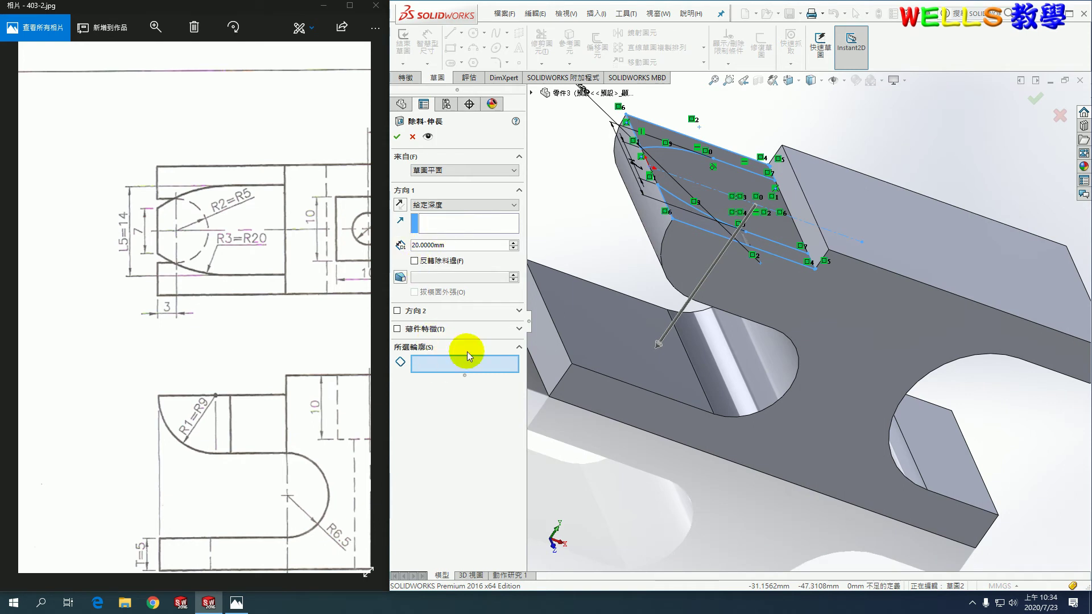
- Cut both profile regions Up To Next, then orbit to check the rounded R20 end
left_click(703, 223)
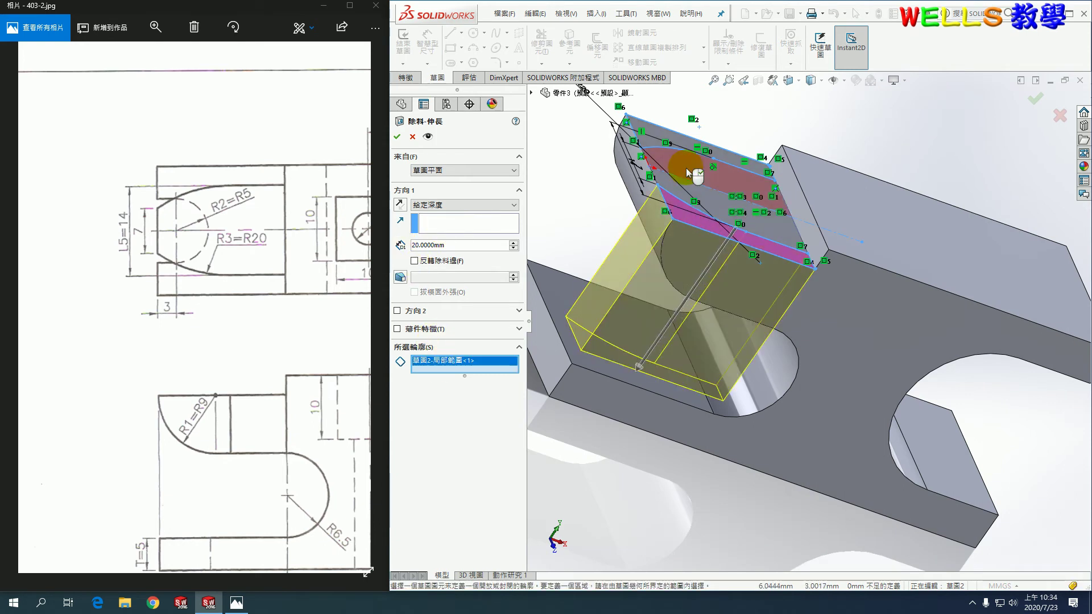
left_click(660, 138)
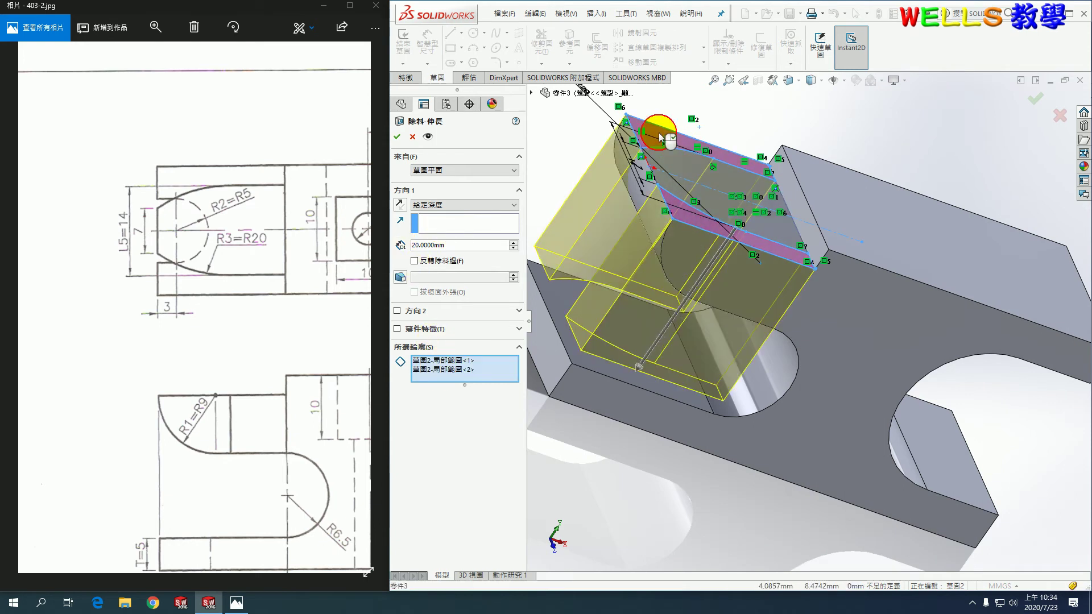
left_click(465, 206)
left_click(457, 239)
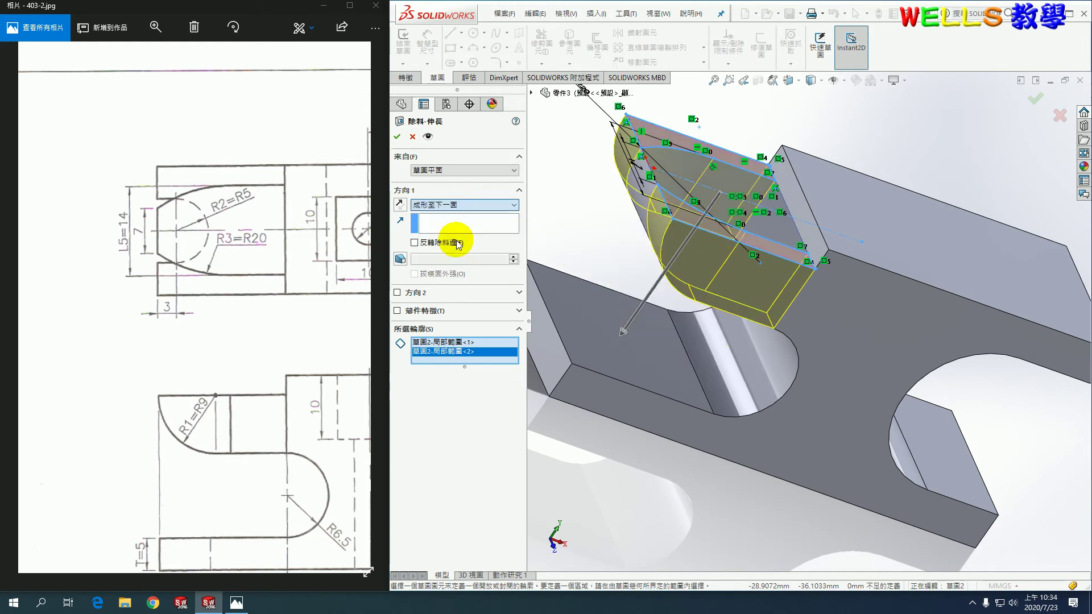
left_click(397, 136)
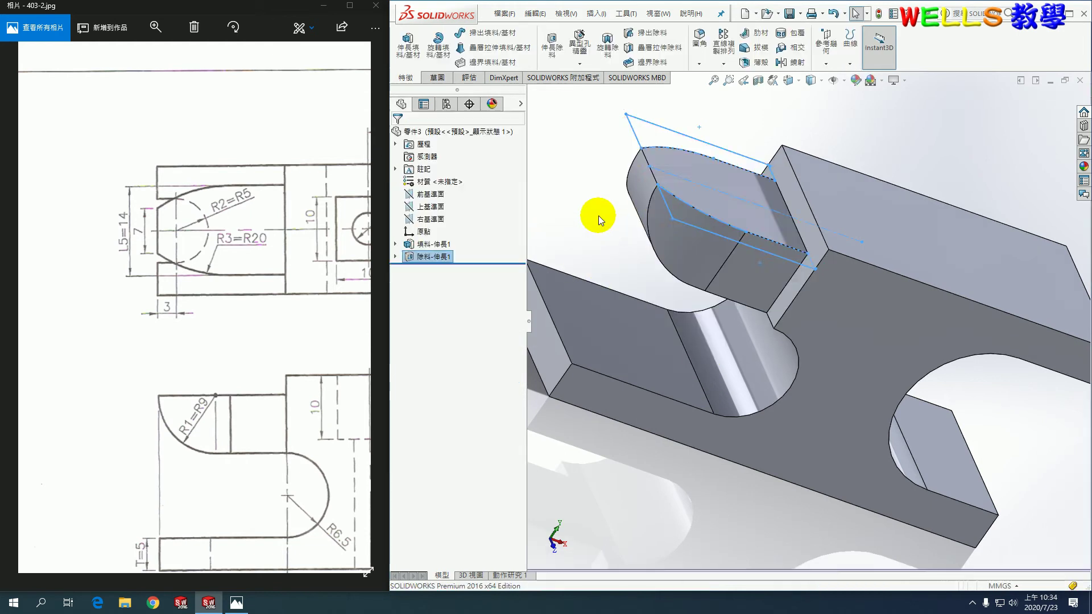
scroll(617, 324, "down", 2)
scroll(613, 330, "down", 3)
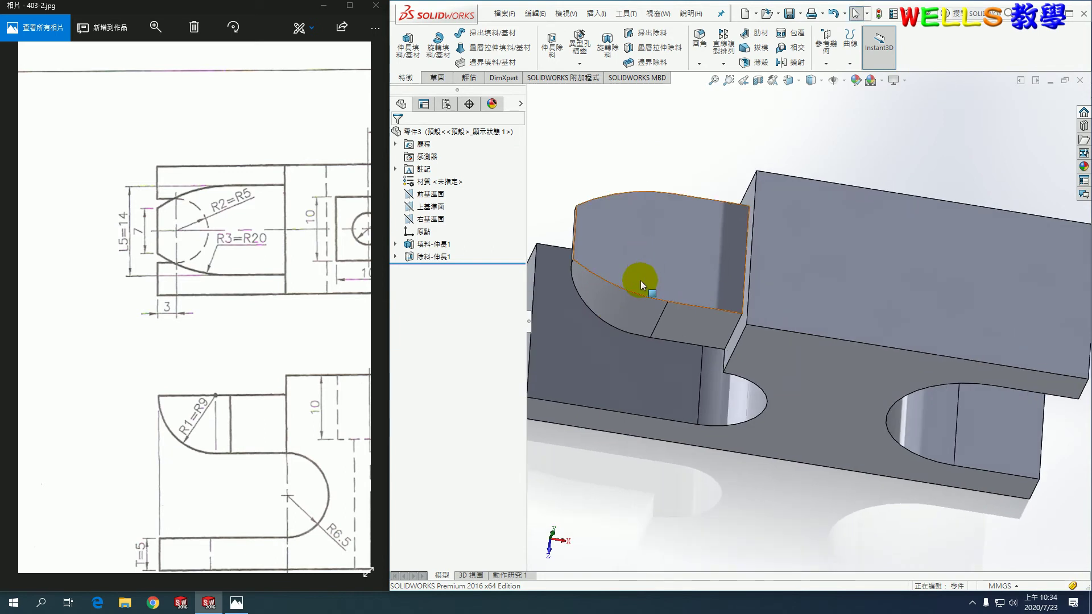
middle_click_drag(698, 325, 596, 230)
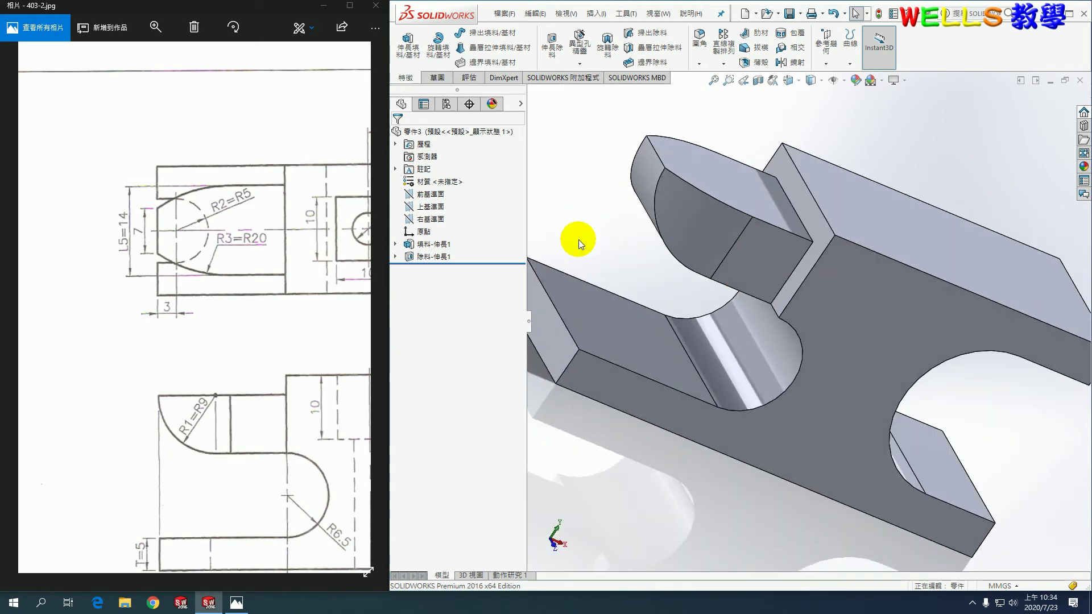
left_click(550, 40)
- On the front face, draw a horizontal construction centerline from the left edge's midpoint
left_click(604, 326)
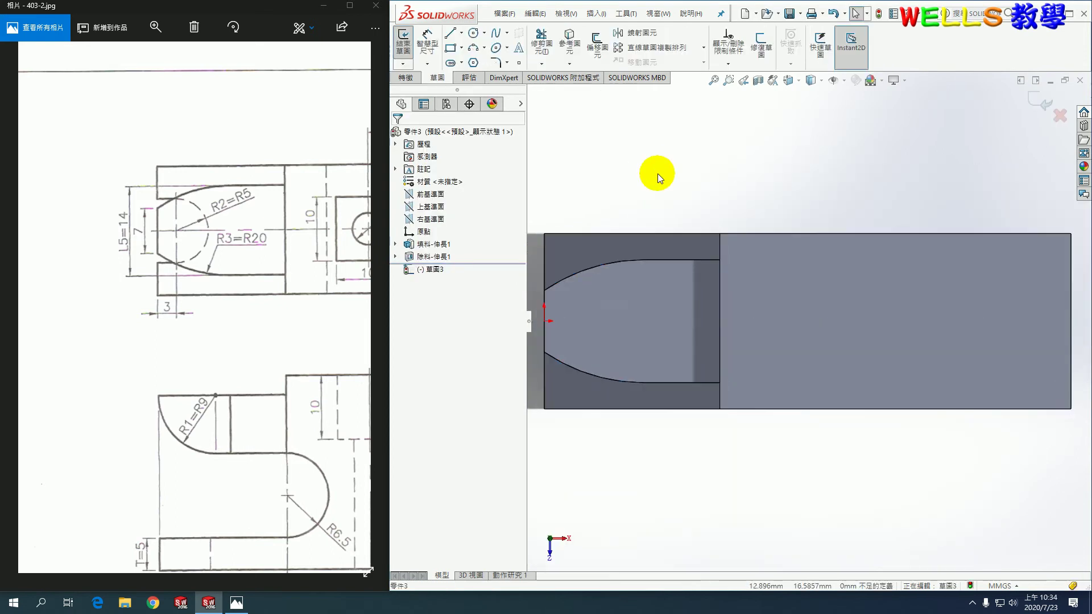
left_click(450, 33)
left_click(441, 265)
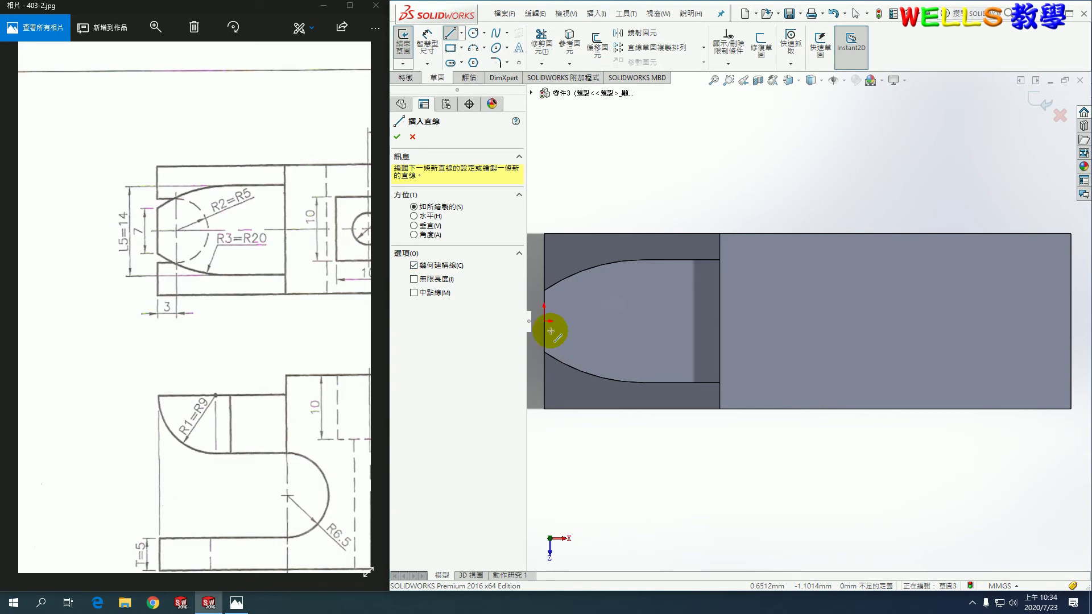
left_click(544, 322)
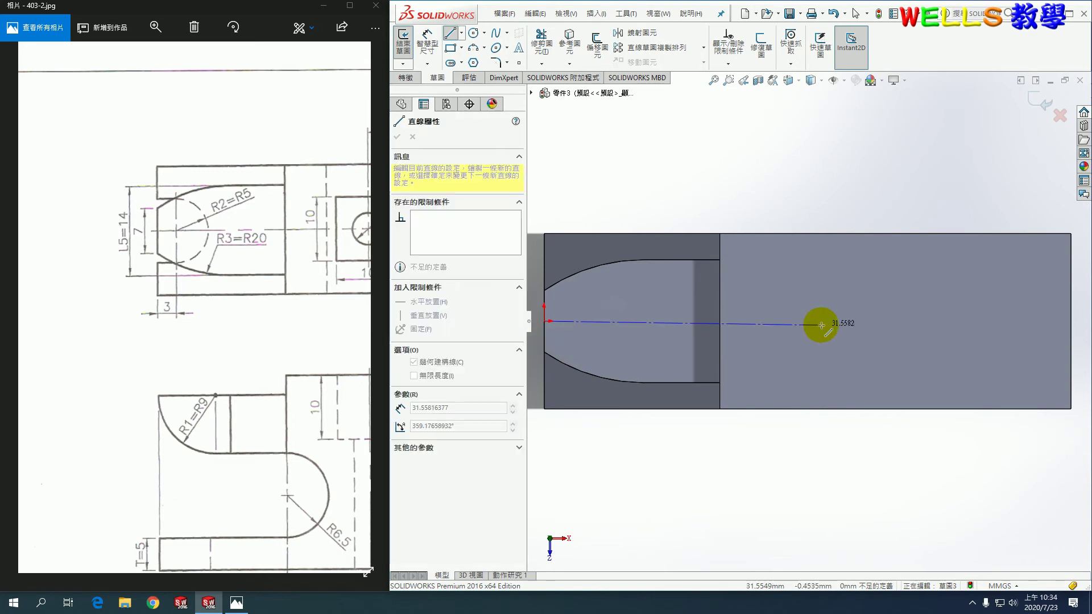
left_click(822, 321)
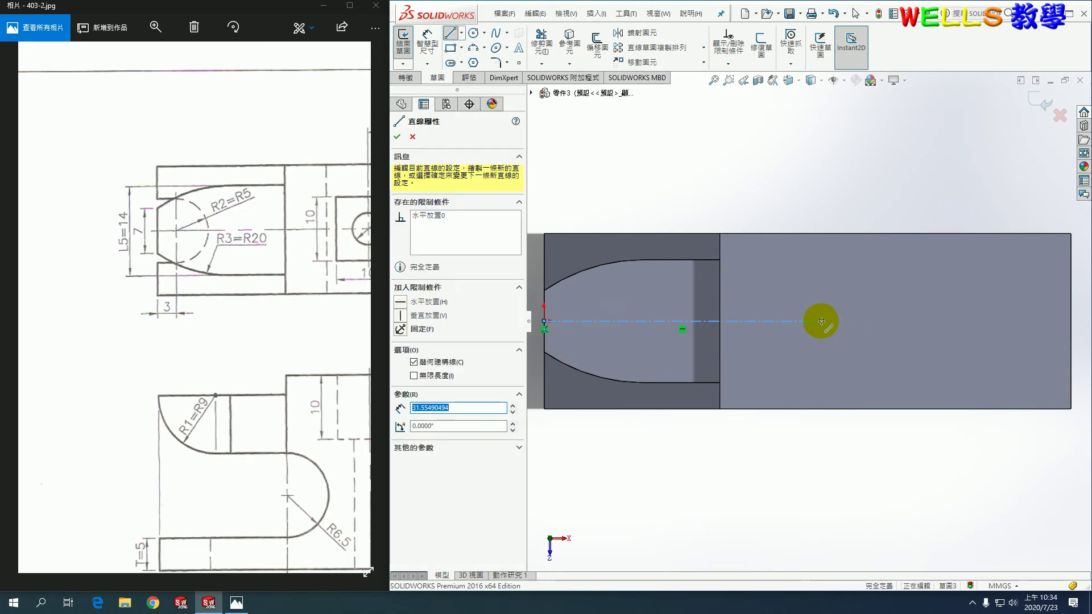
key("Escape")
- Add a circle on the centerline and horizontal lines from its top and bottom to the left edge
left_click(473, 33)
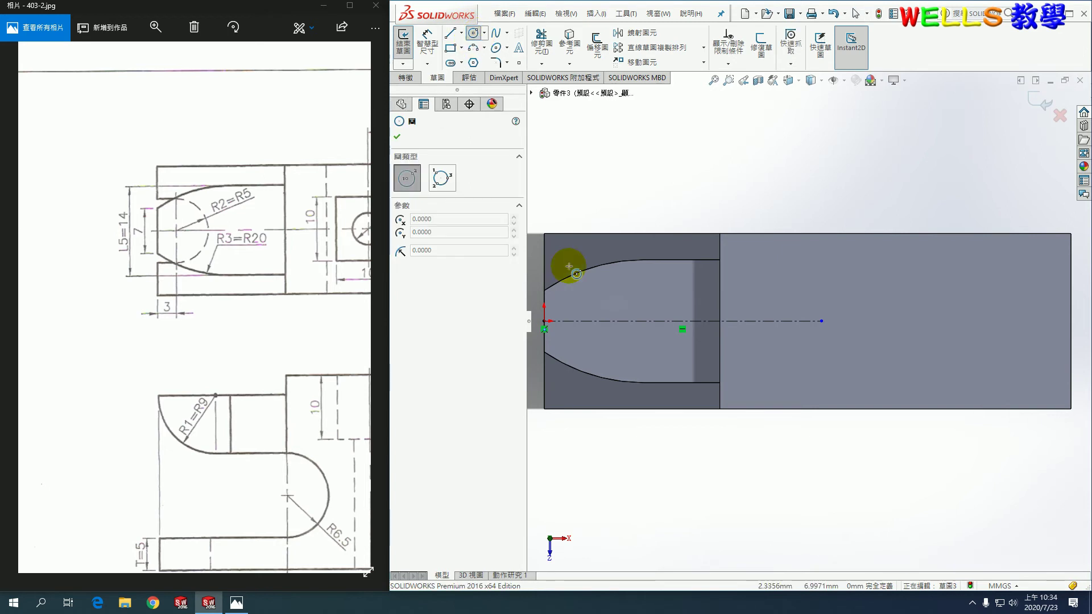
left_click(621, 321)
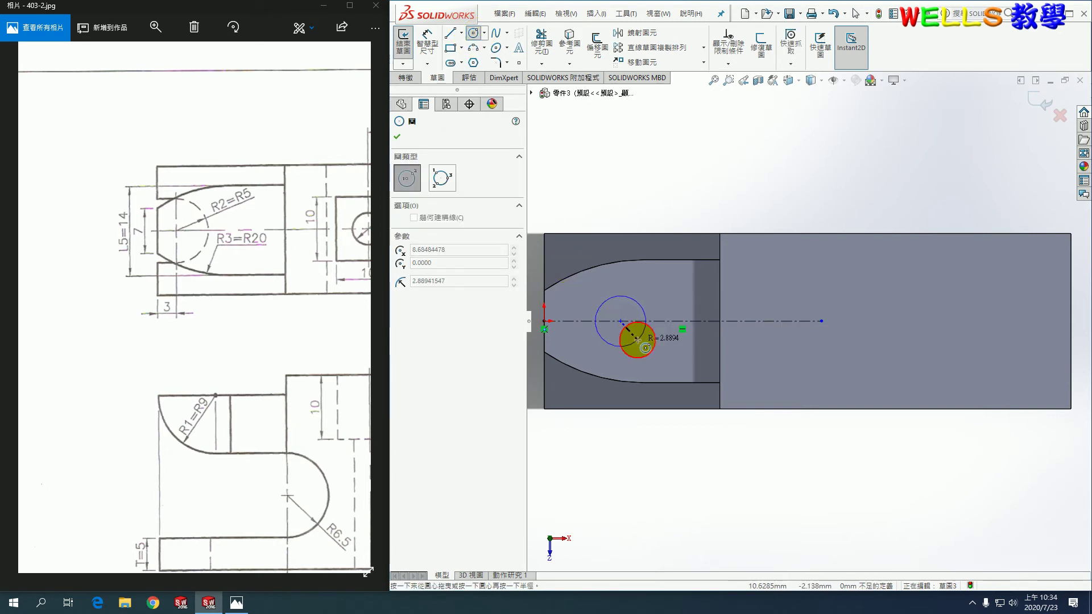
left_click(638, 340)
left_click(451, 35)
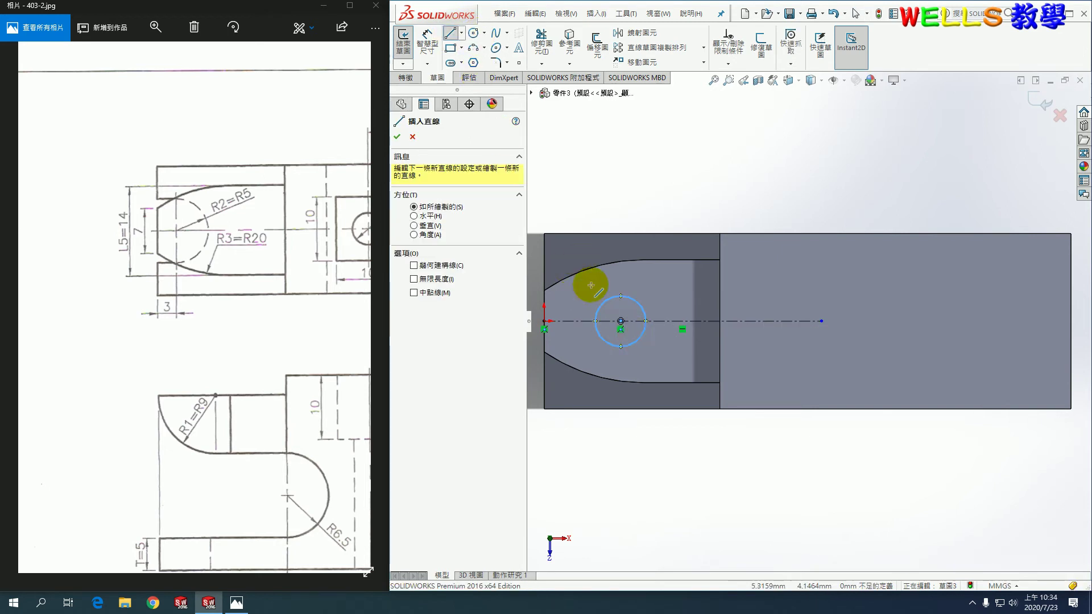
left_click(621, 296)
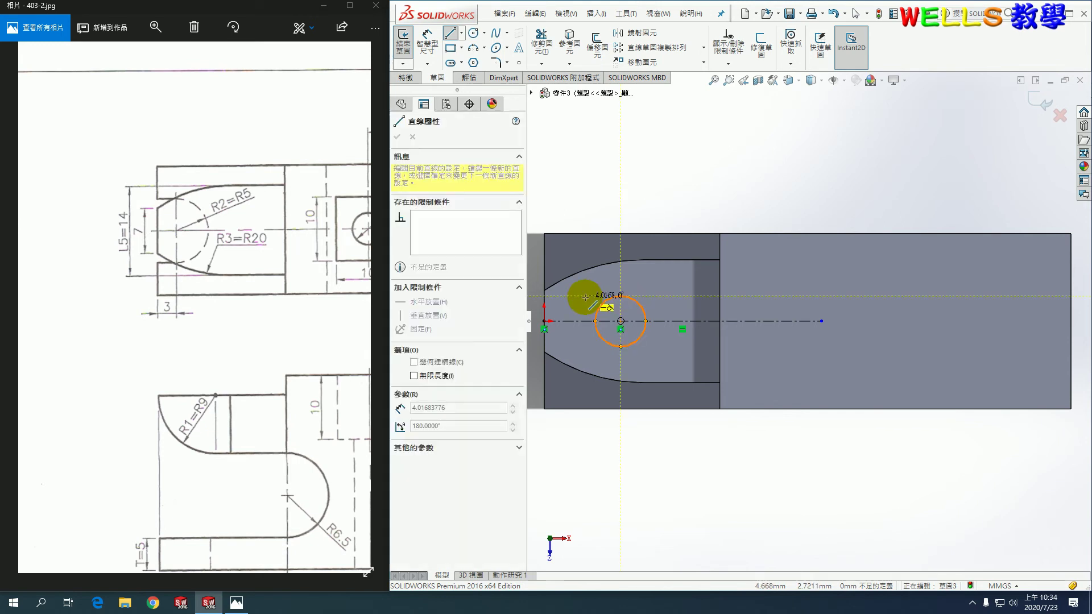
left_click(544, 296)
key("Escape")
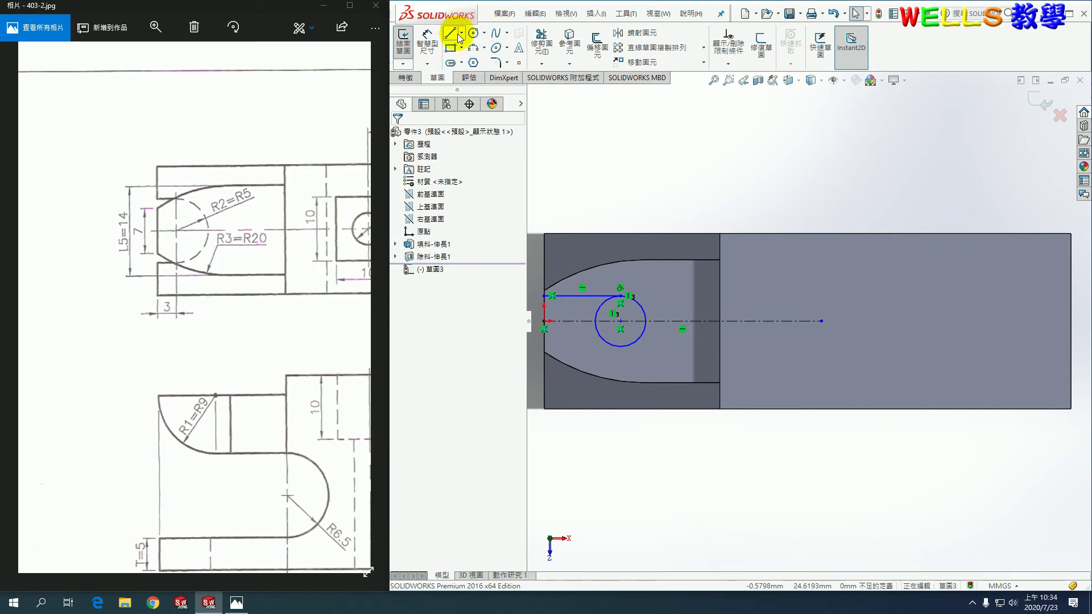
left_click(621, 345)
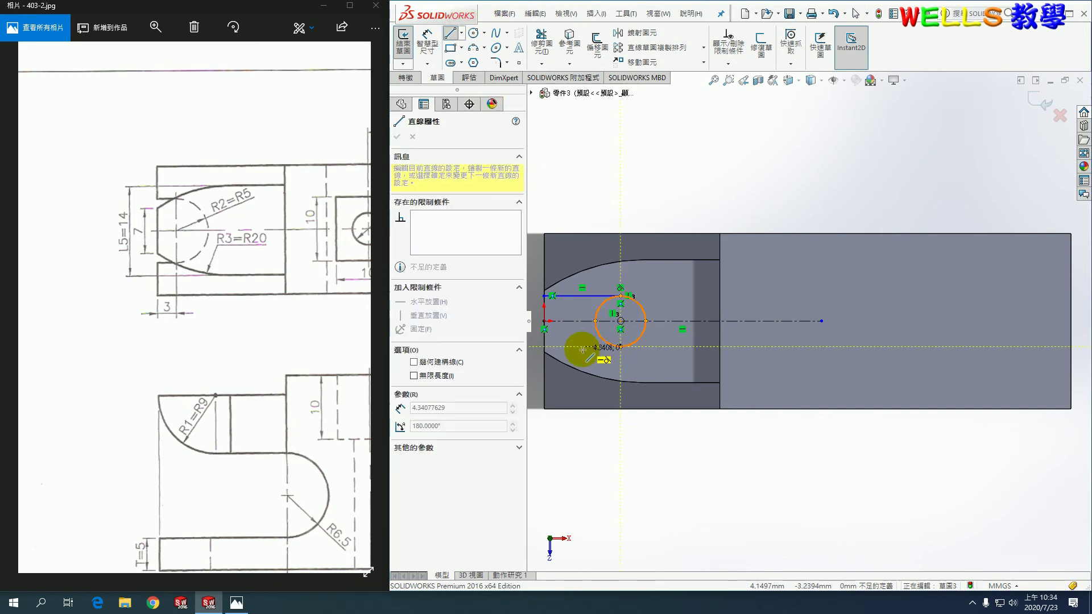
left_click(545, 345)
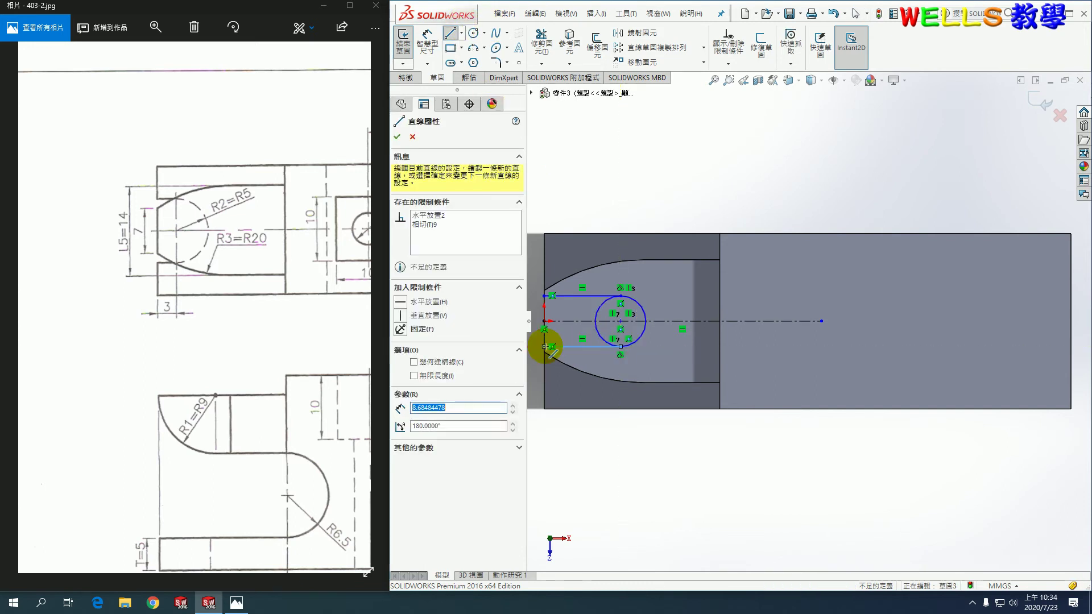
left_click(540, 38)
- Trim away the circle's left half and dimension the remaining arc to R5
scroll(620, 353, "down", 3)
left_click_drag(625, 279, 593, 263)
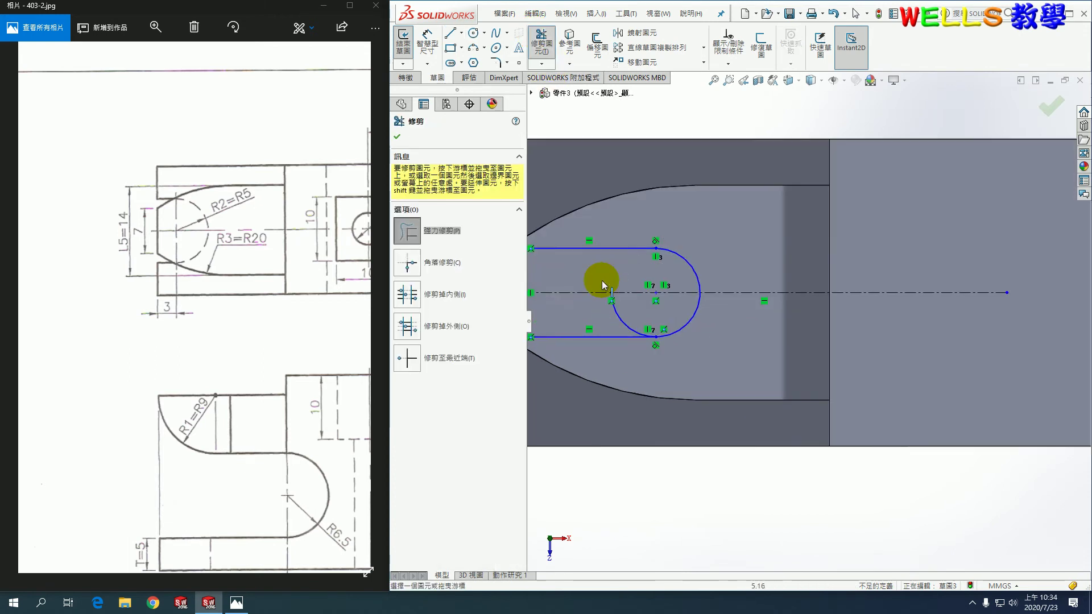
scroll(608, 312, "up", 3)
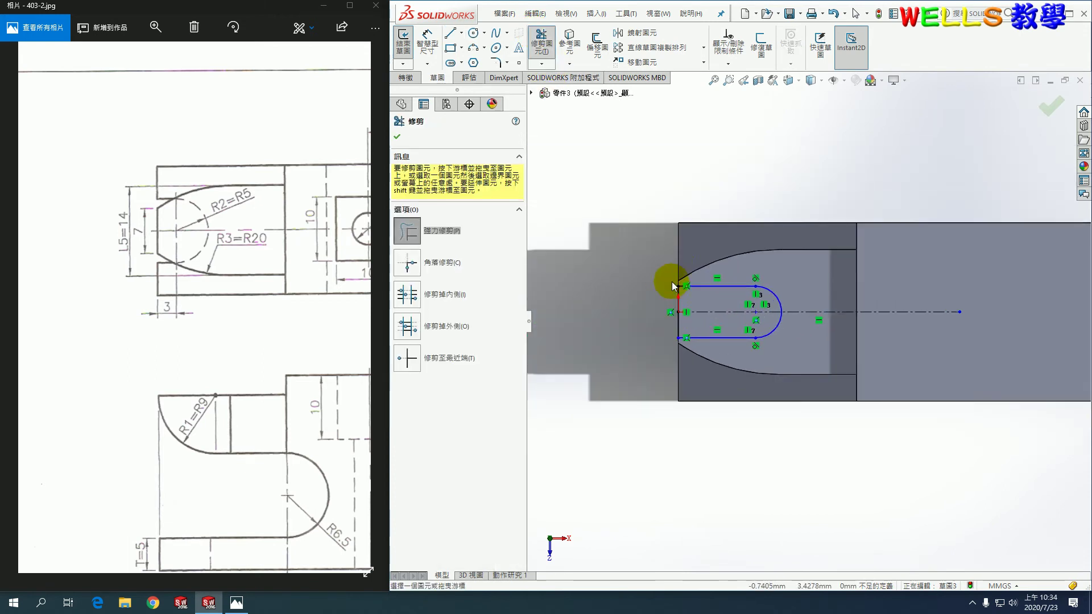
left_click(428, 45)
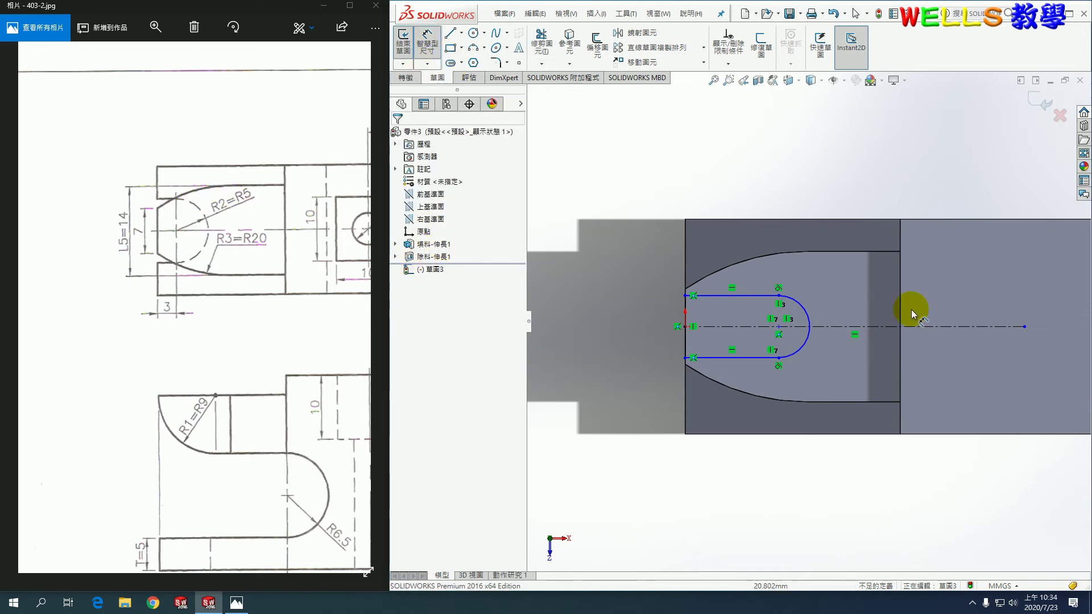
left_click(805, 310)
left_click(831, 274)
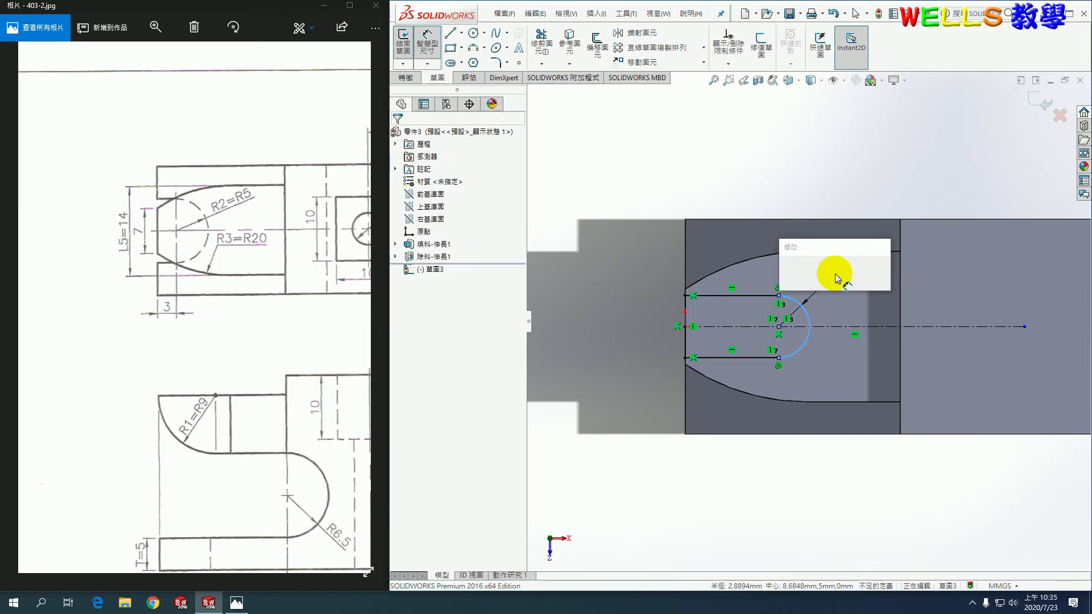
type("5")
key("Return")
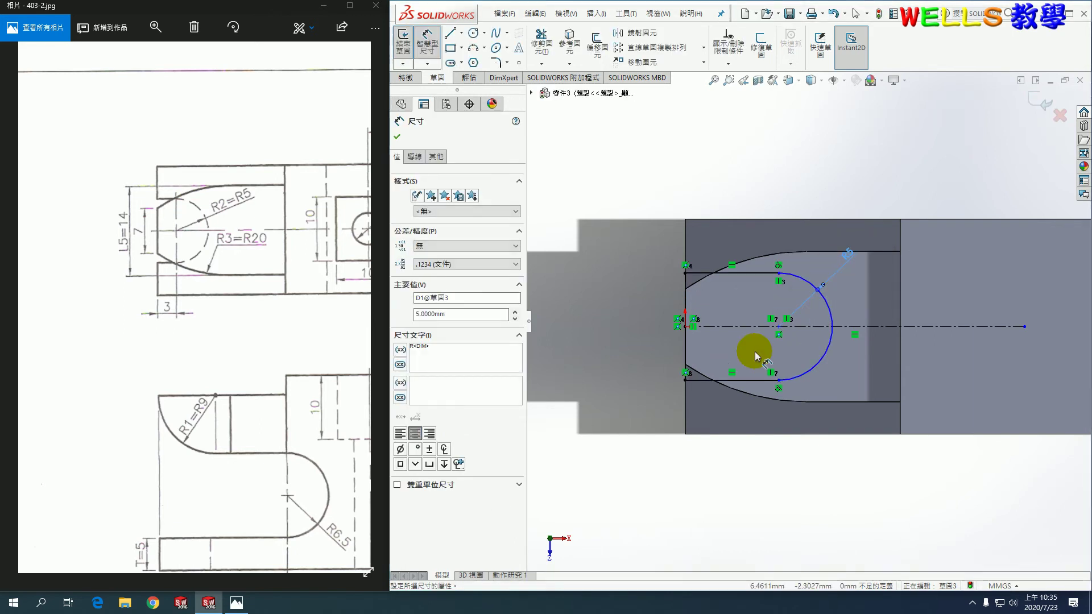
- Dimension the arc centre 3 mm from the left edge, fully defining the sketch
left_click(779, 328)
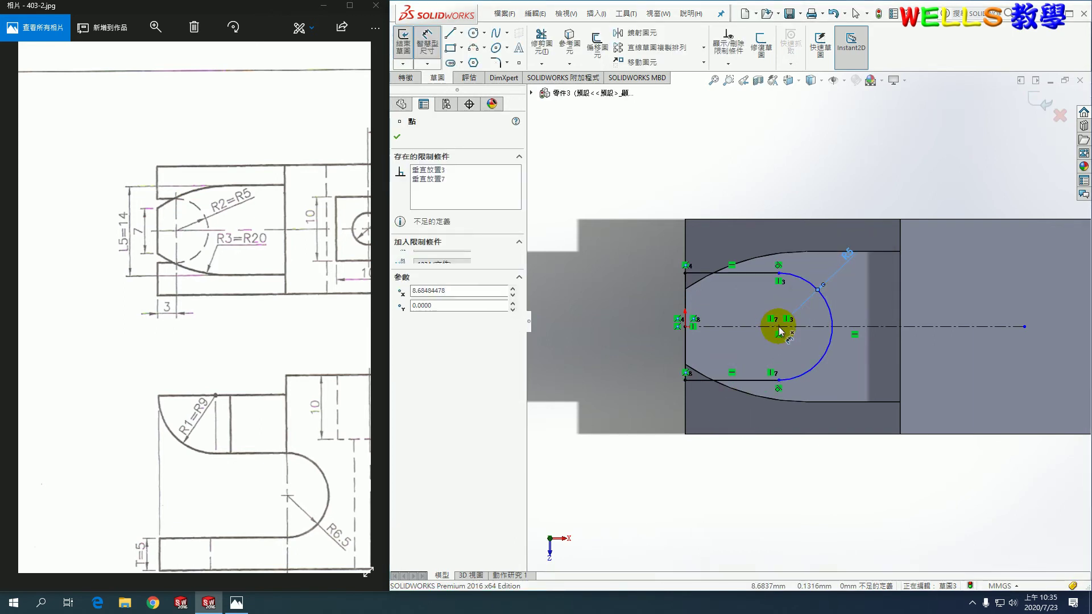
left_click(685, 356)
left_click(779, 327)
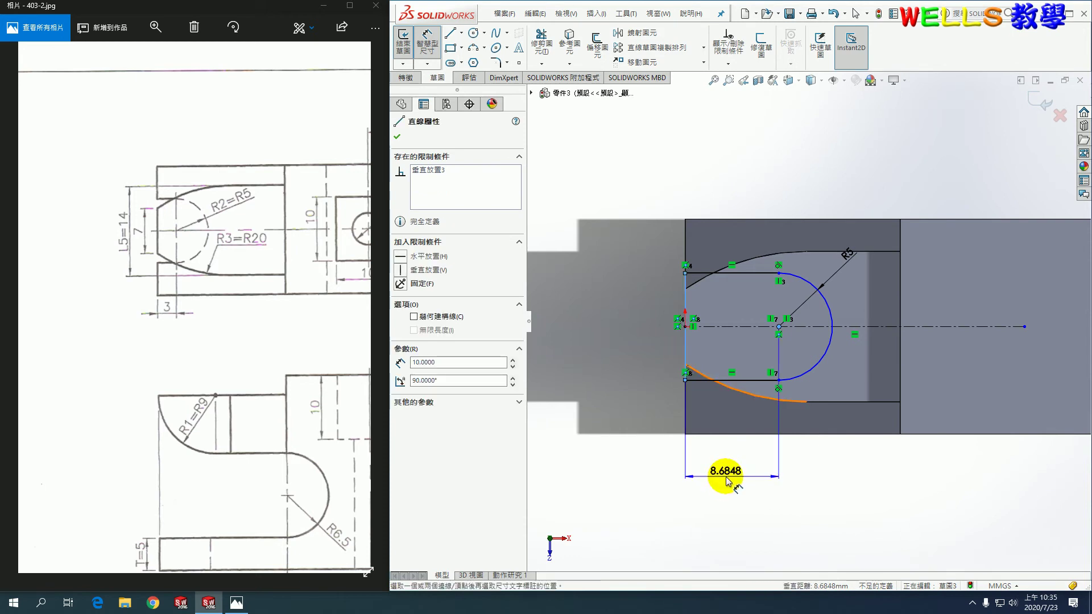
left_click(726, 477)
type("3")
key("Return")
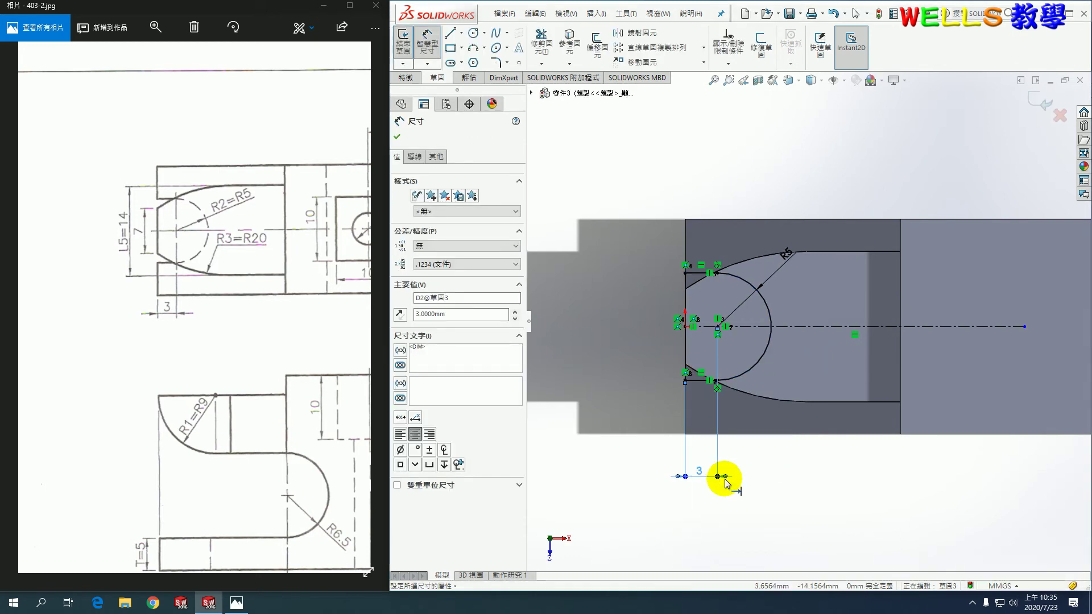
left_click(797, 165)
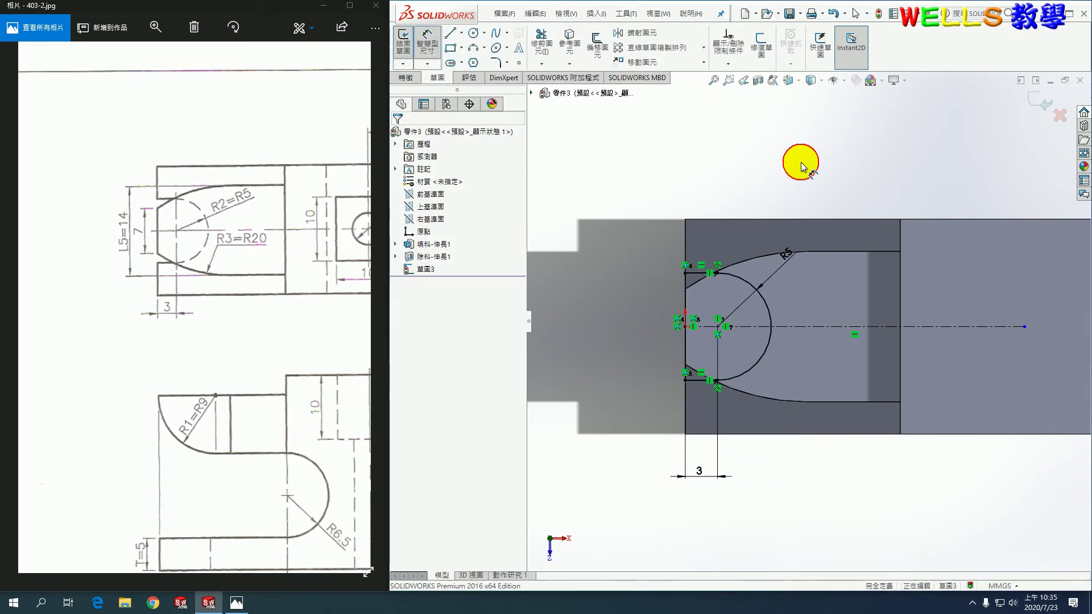
left_click(1035, 107)
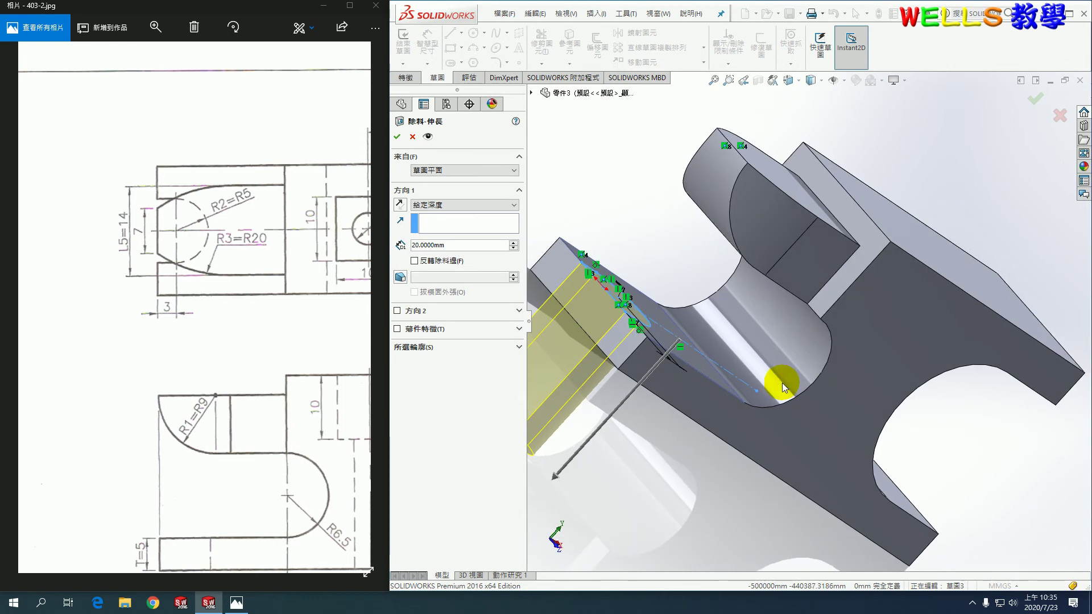
- Cut the R5 slot Up To Next through the left end and orbit to inspect it
left_click(449, 205)
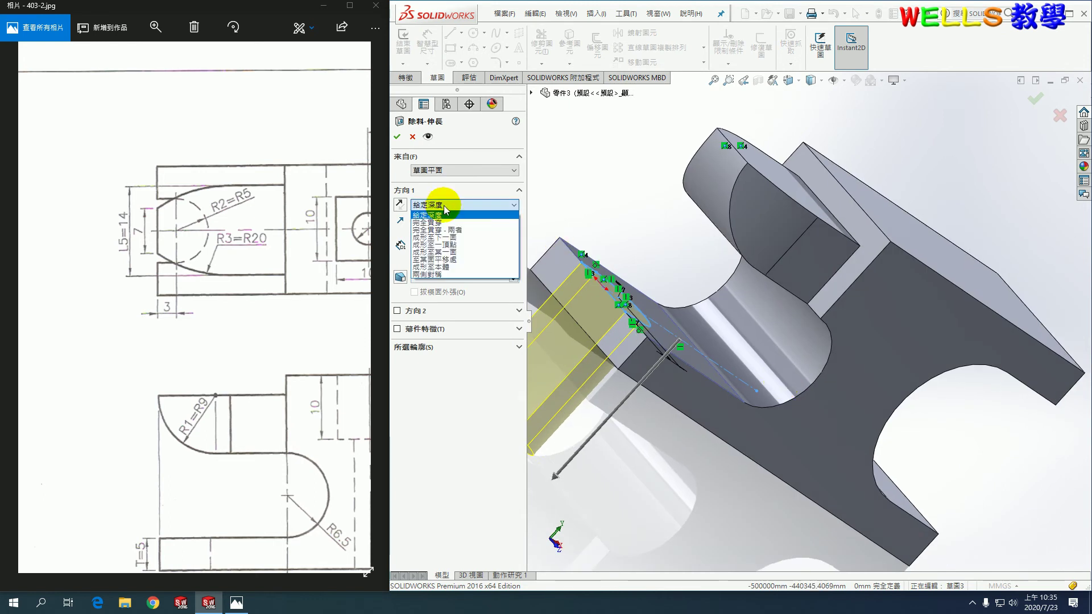
left_click(457, 238)
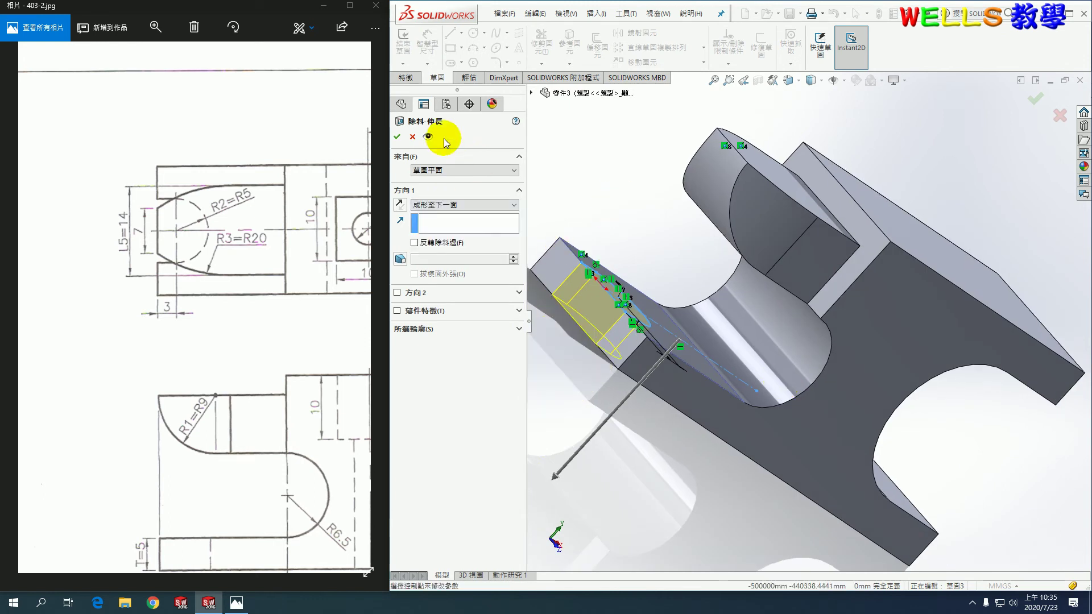
left_click(395, 138)
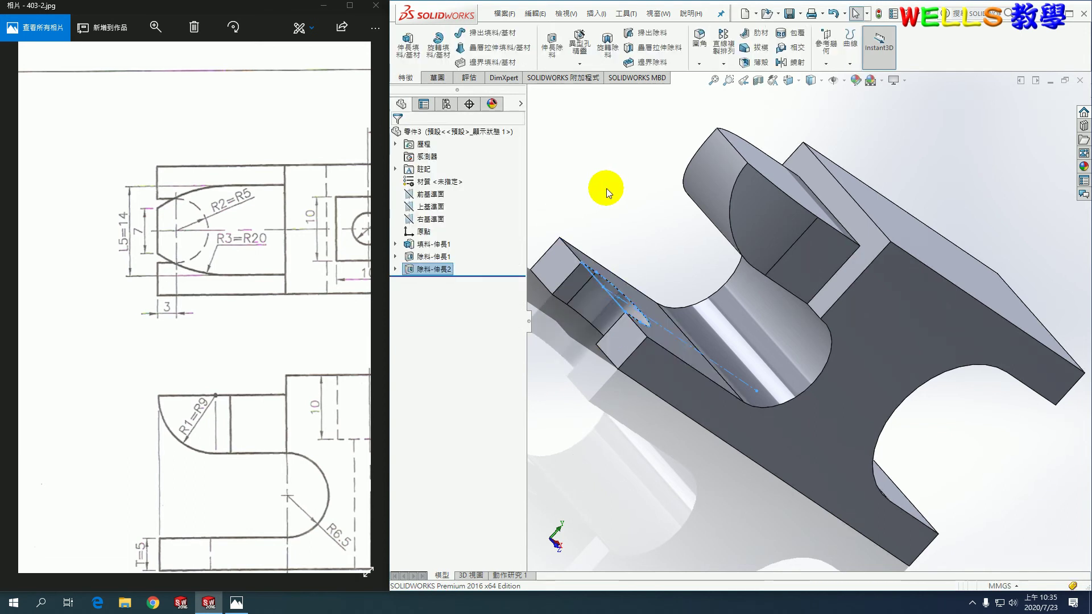
middle_click_drag(681, 409, 835, 428)
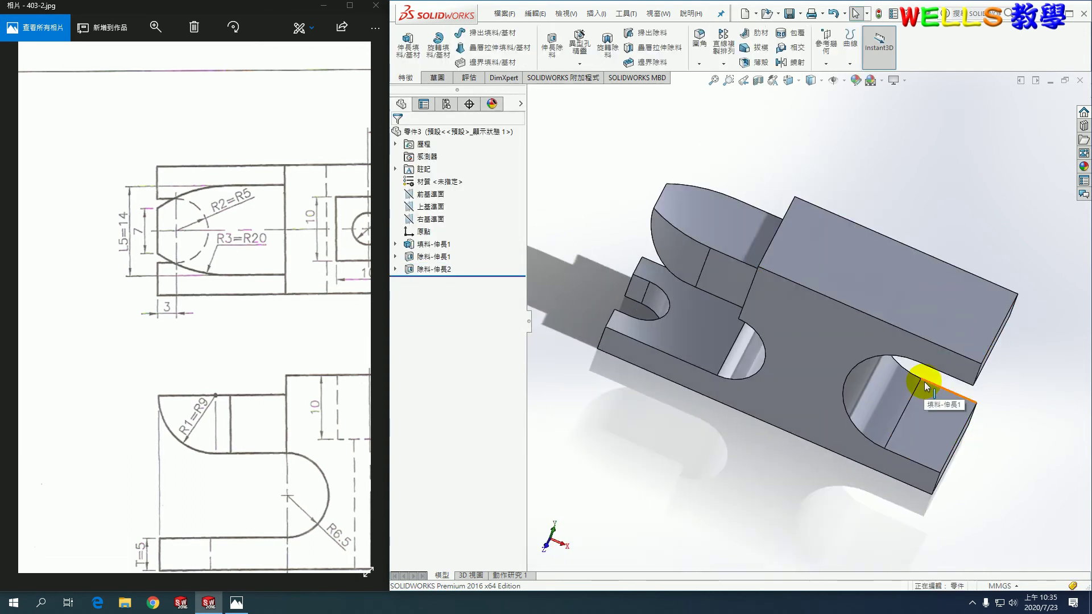
- From the isometric view, start a chamfer on the two vertical edges at the lower block's end
key("ctrl+7")
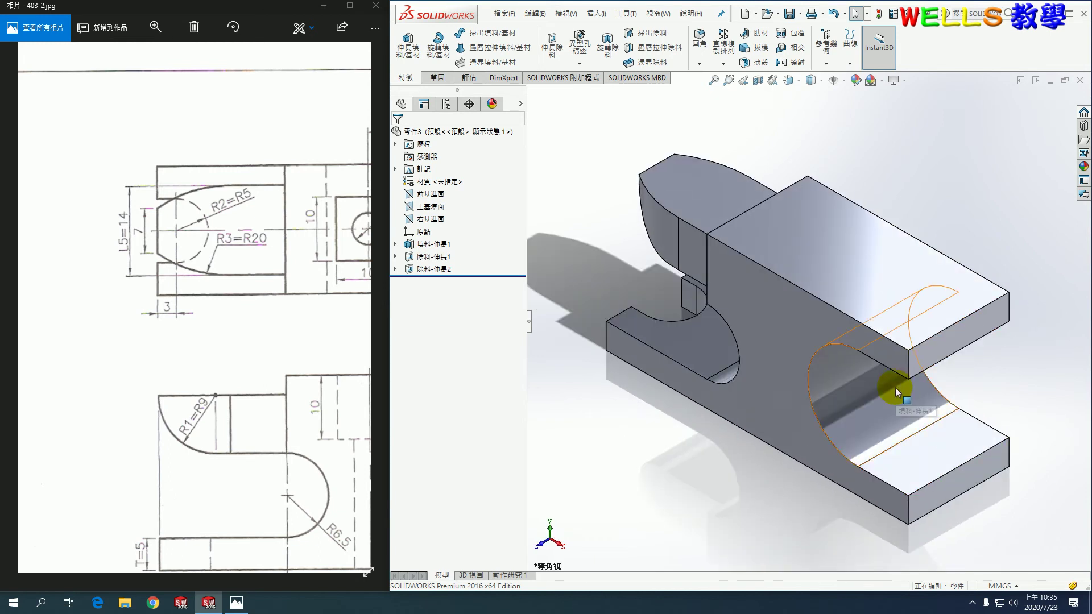
left_click(697, 65)
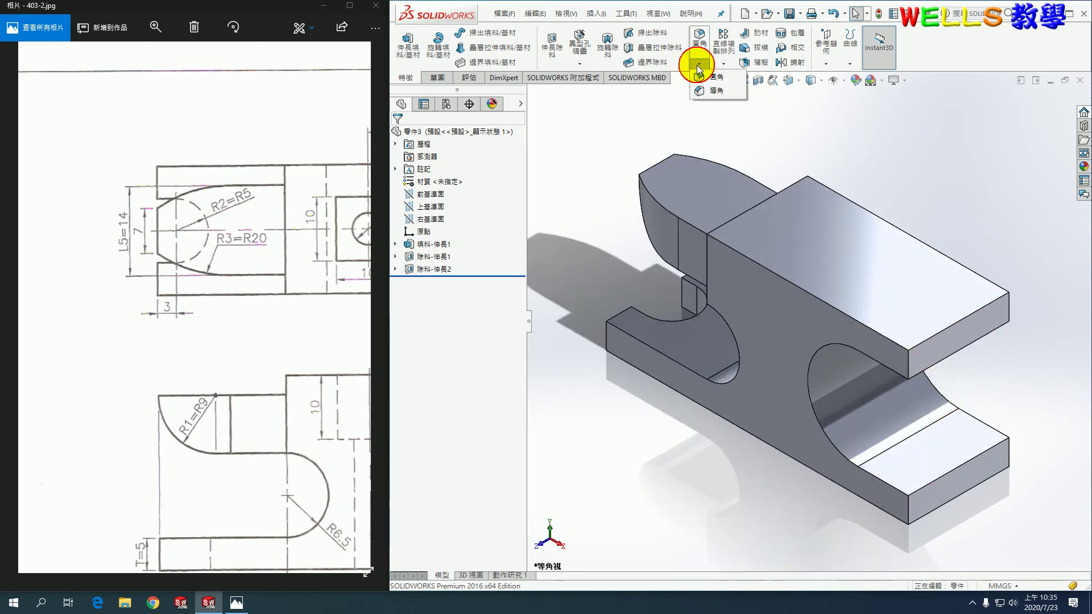
left_click(709, 89)
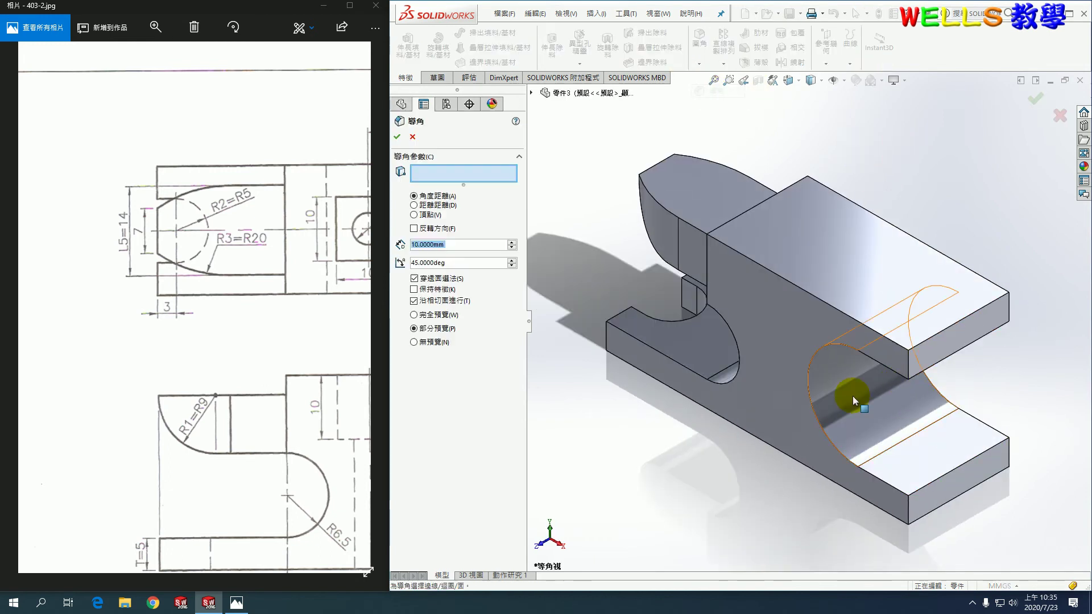
left_click(908, 364)
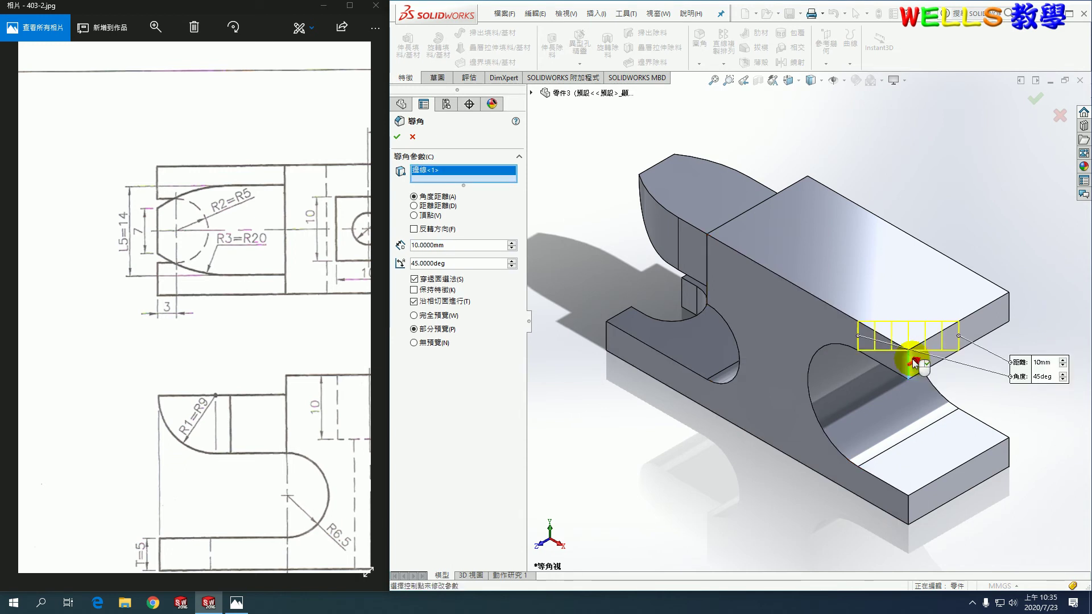
left_click(907, 506)
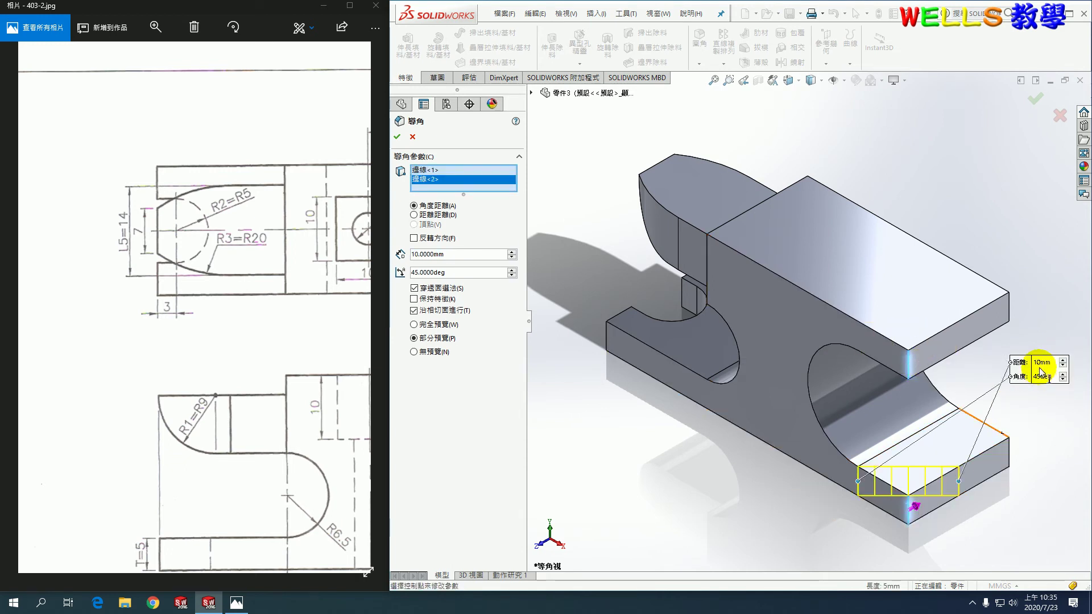
- Set the chamfer to Distance-Distance with 2 mm and 5 mm, and apply it
left_click(428, 215)
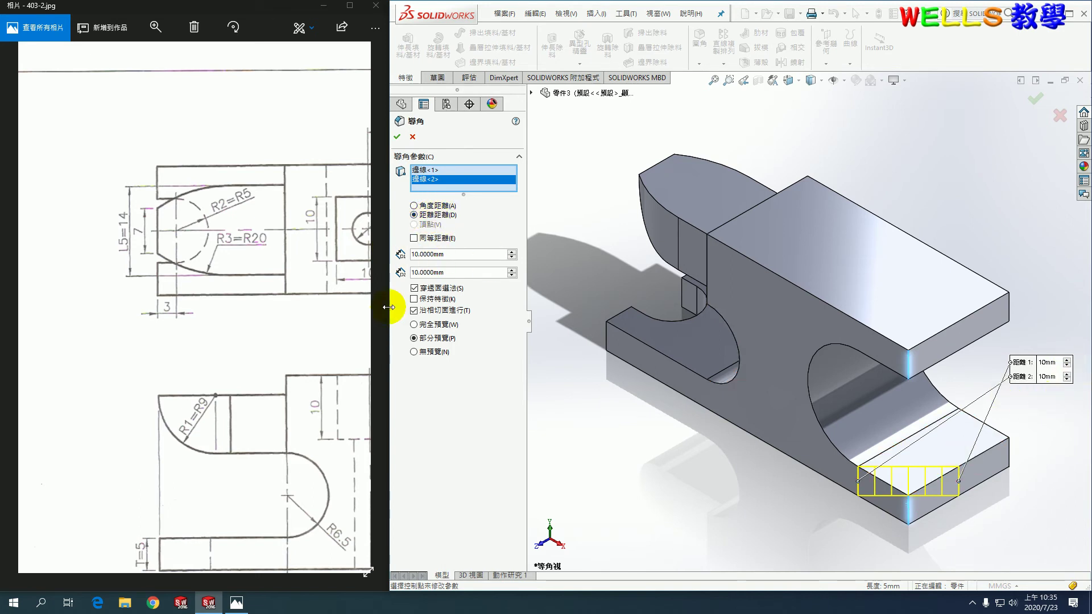
left_click(454, 256)
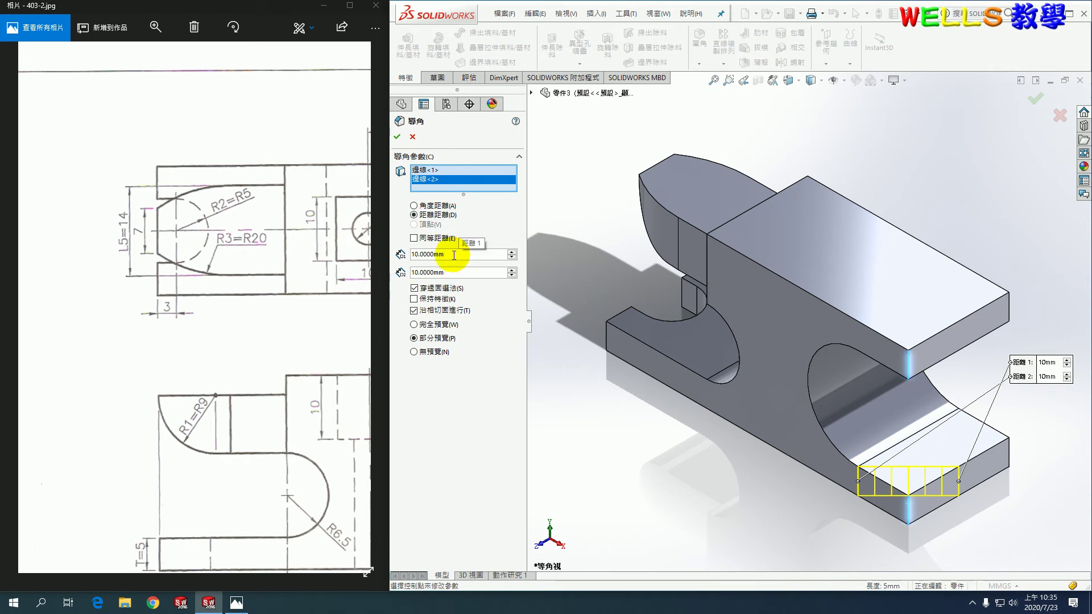
left_click_drag(462, 255, 419, 255)
type("2")
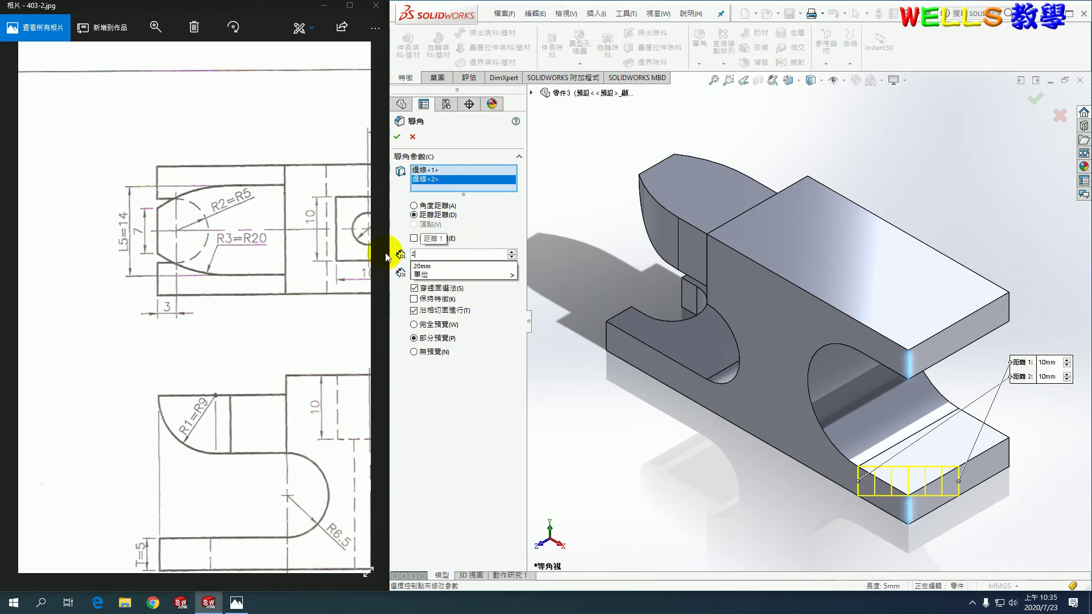
key("Return")
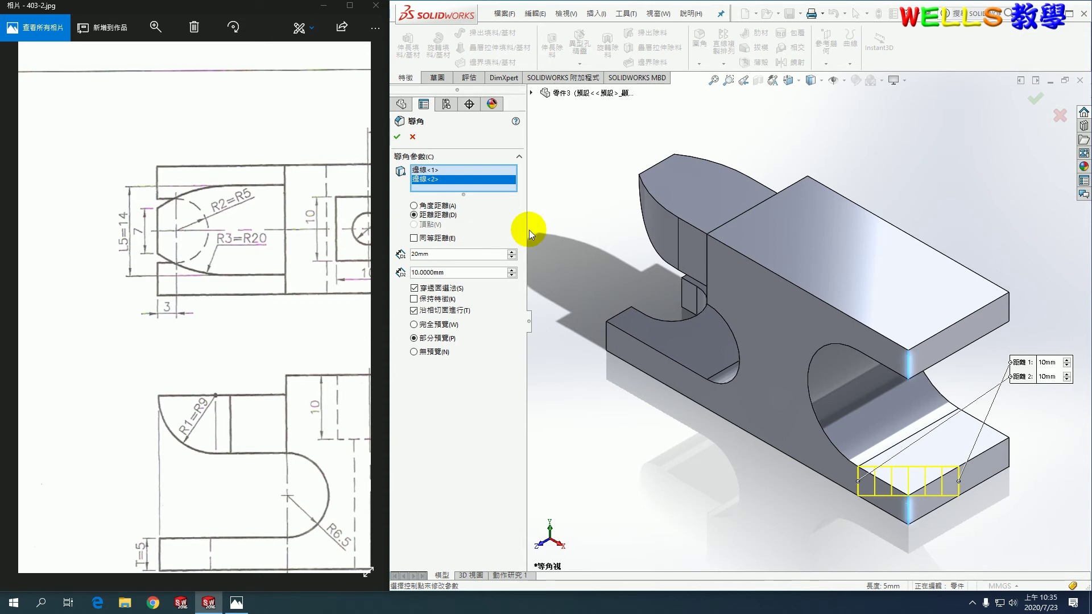
key("Return")
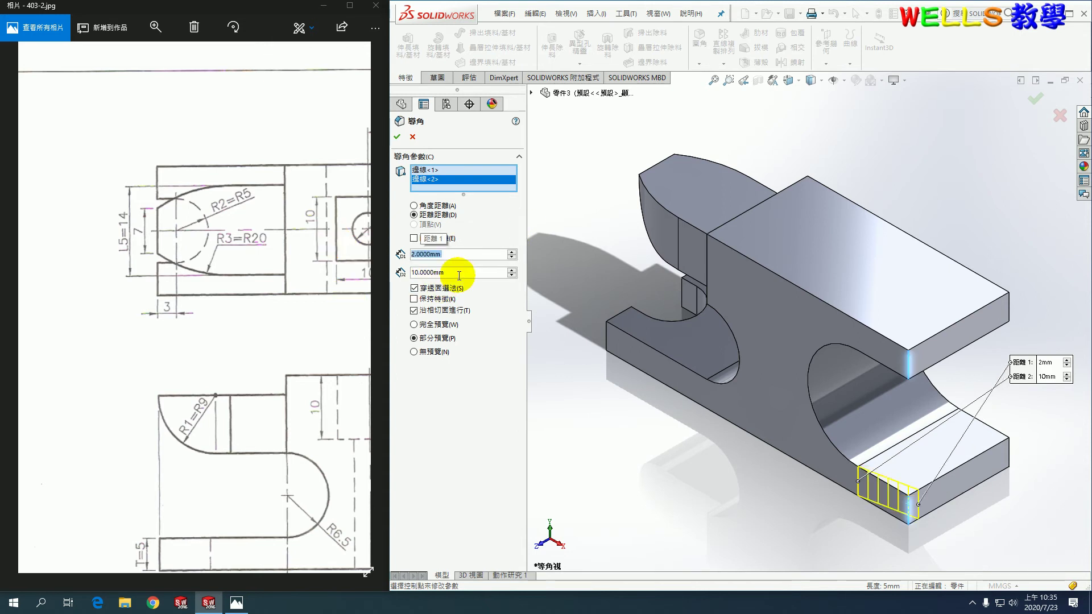
double_click(446, 272)
type("5")
key("Return")
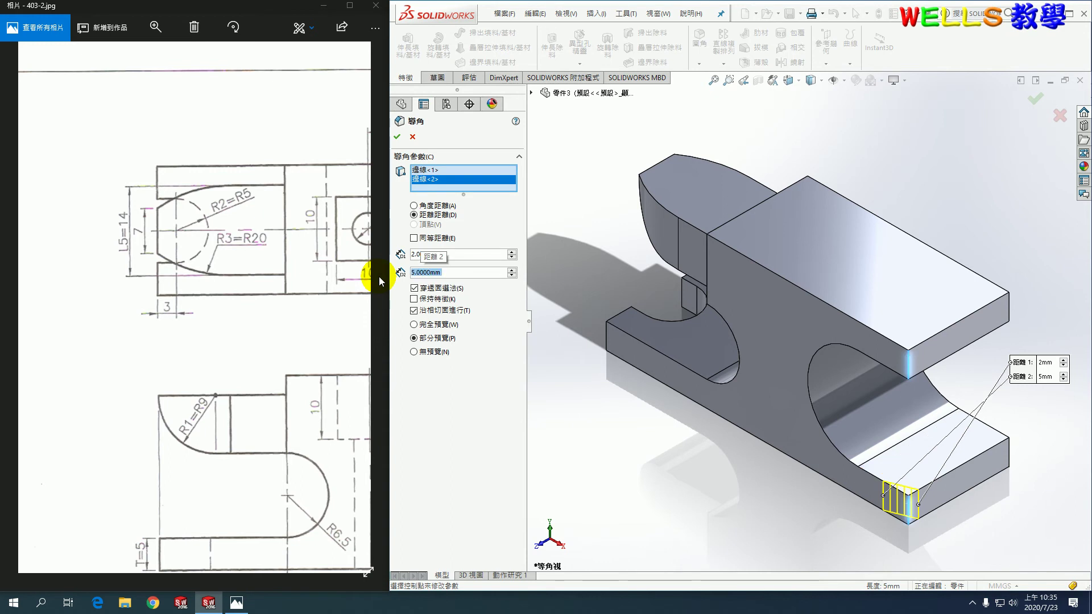
left_click(396, 136)
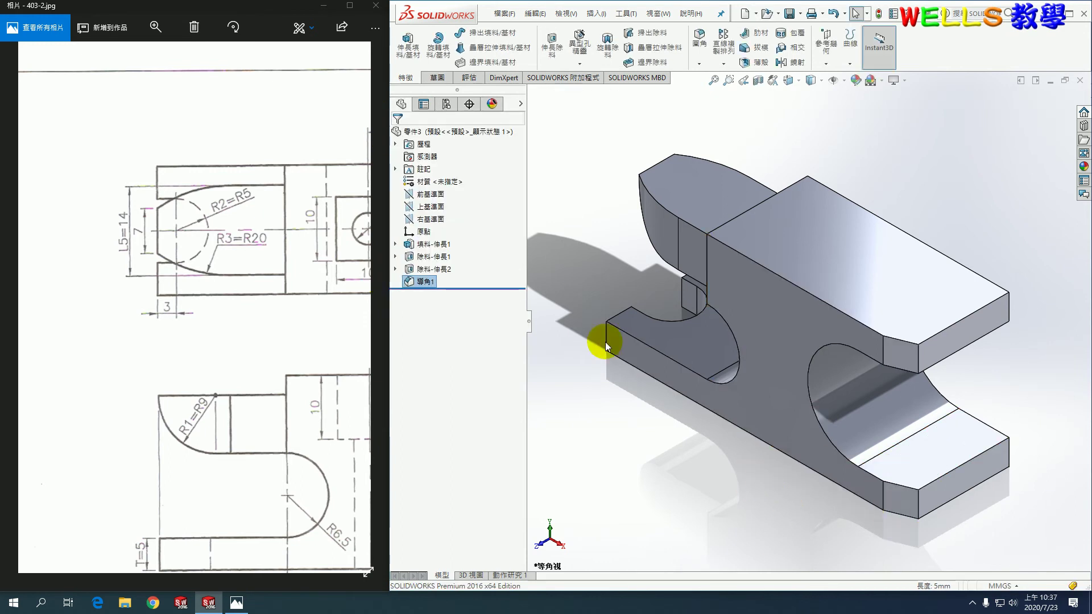
- Start a second chamfer on the two vertical corner edges at the upper block's right end
left_click(701, 62)
left_click(714, 91)
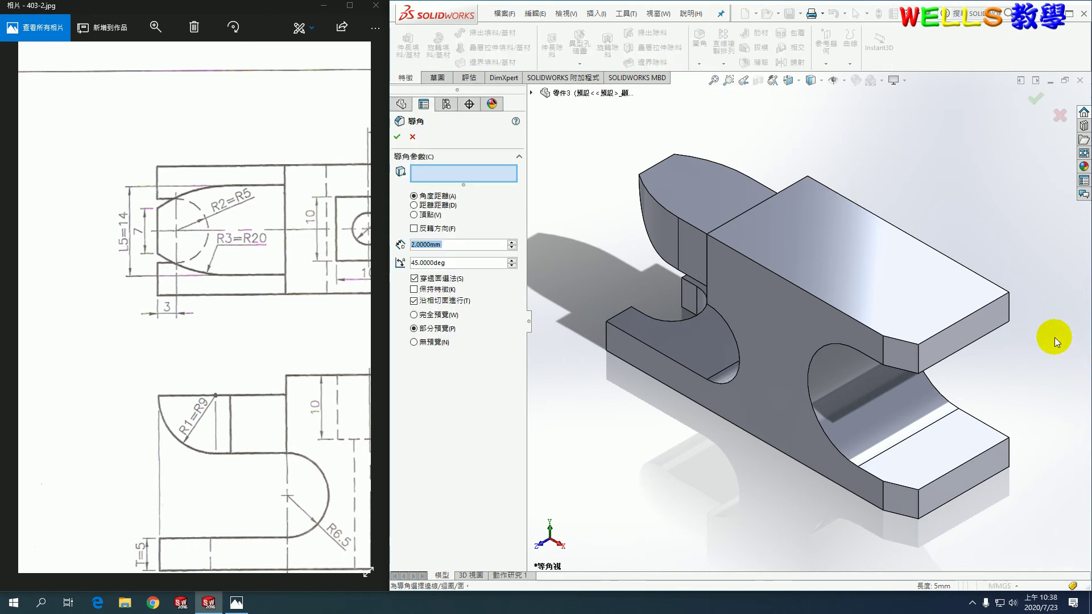
mouse_move(295, 273)
left_mouse_down()
mouse_move(165, 296)
mouse_move(121, 289)
left_mouse_up()
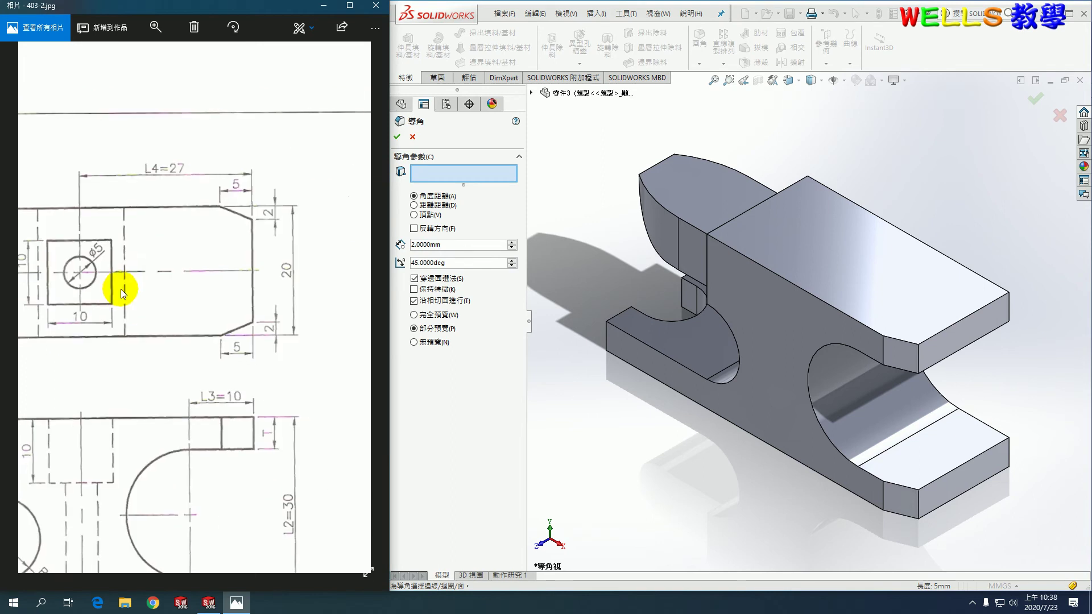
left_click(1009, 298)
left_click(1011, 449)
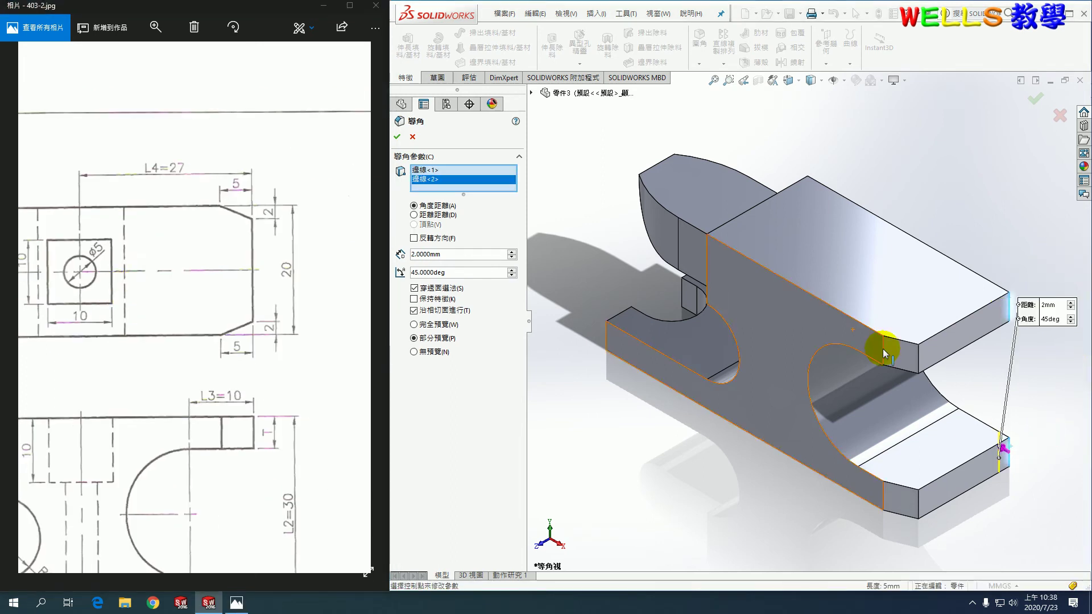
- Make it a Distance-Distance chamfer of 5 mm by 2 mm and apply it
left_click(438, 215)
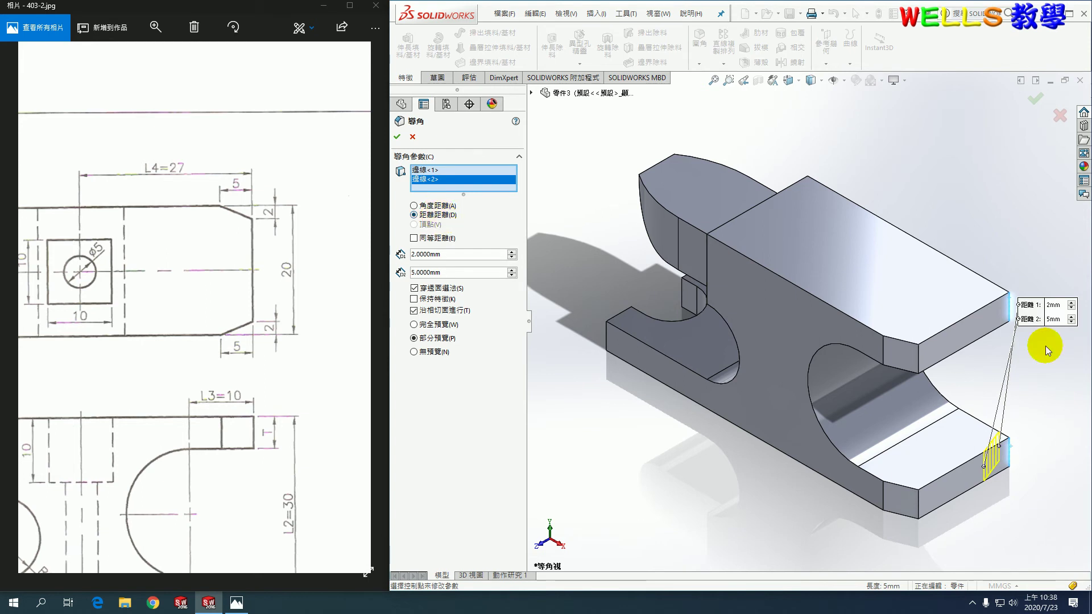
mouse_move(1047, 322)
left_mouse_down()
mouse_move(1021, 367)
mouse_move(994, 354)
left_mouse_up()
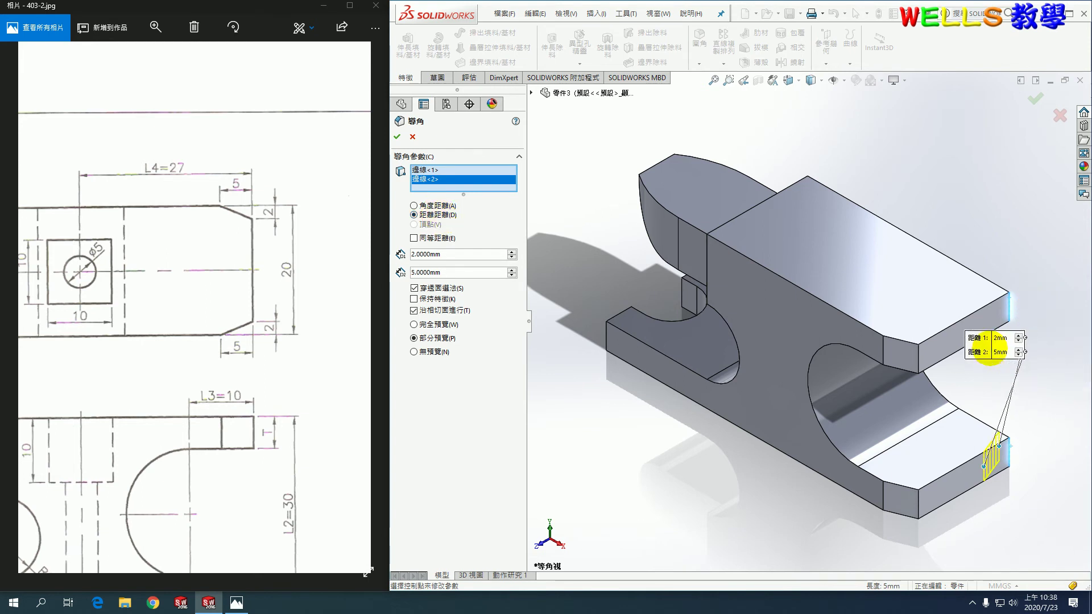
double_click(450, 273)
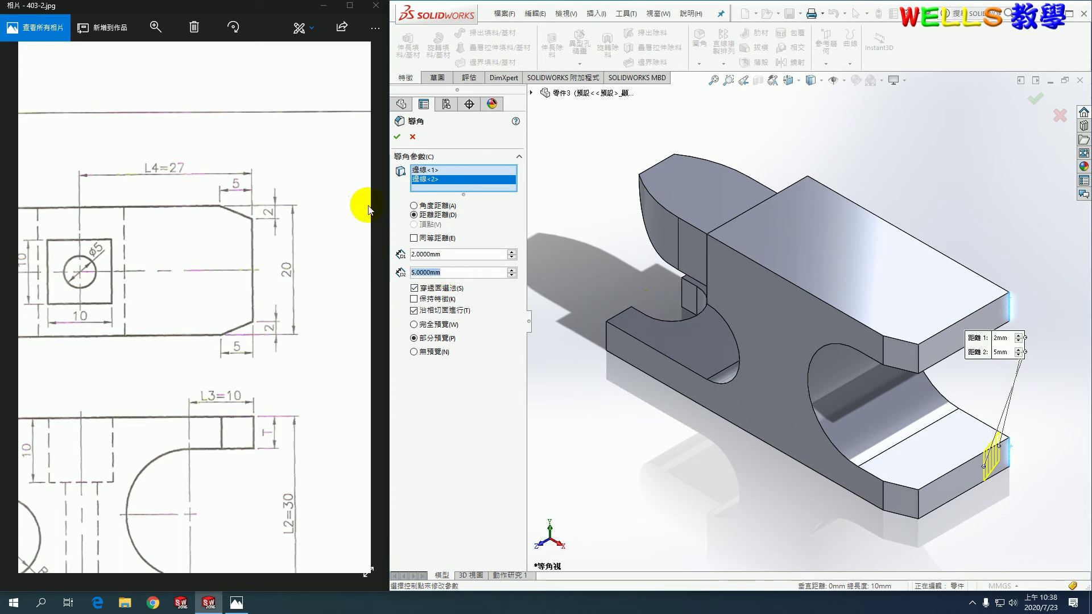
type("2")
key("Return")
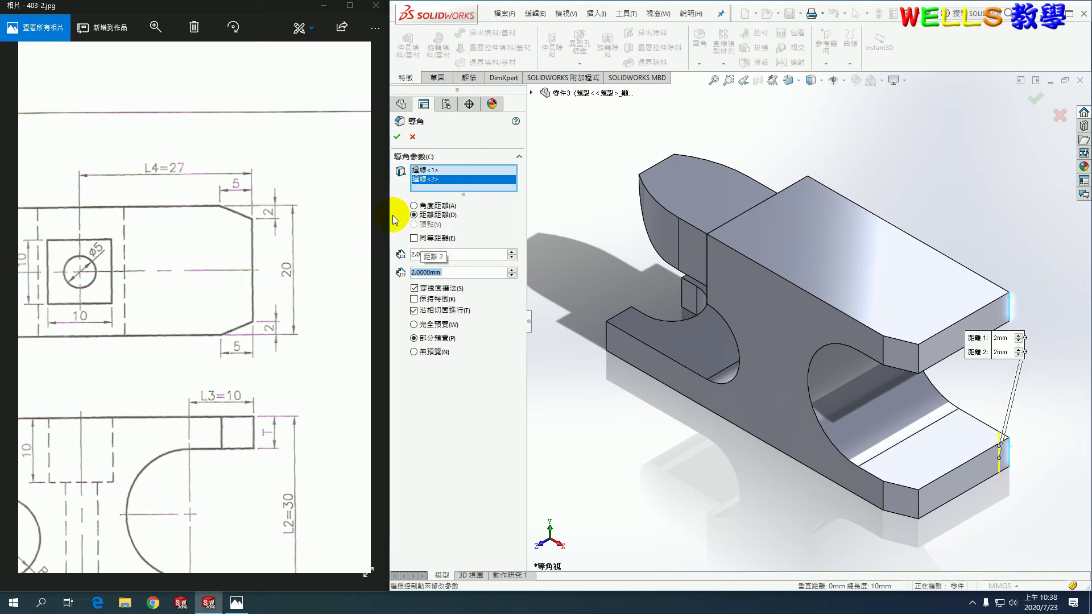
scroll(500, 256, "up", 3)
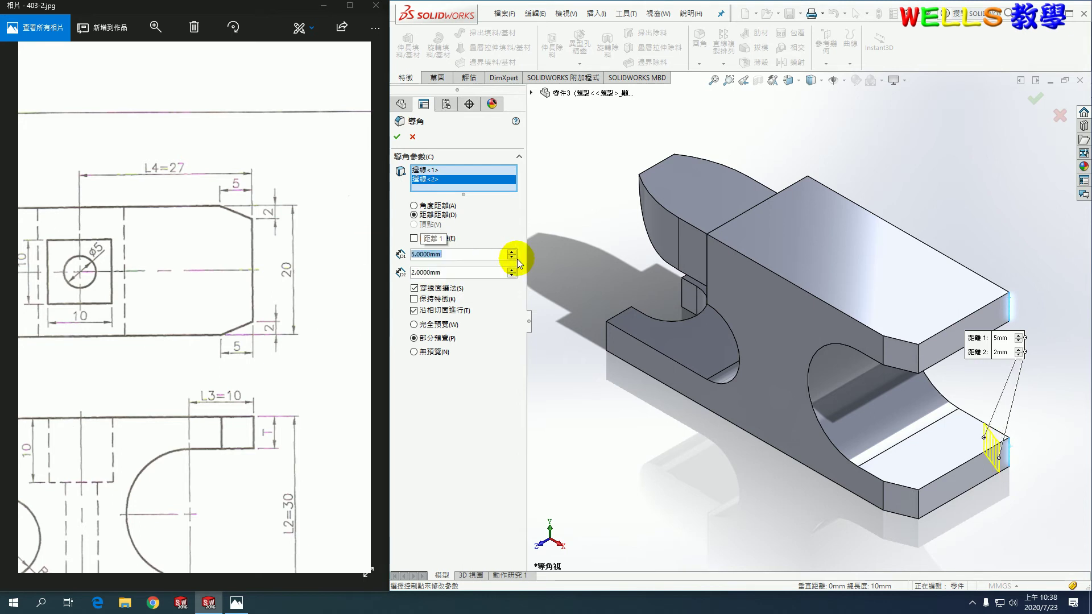
left_click(397, 139)
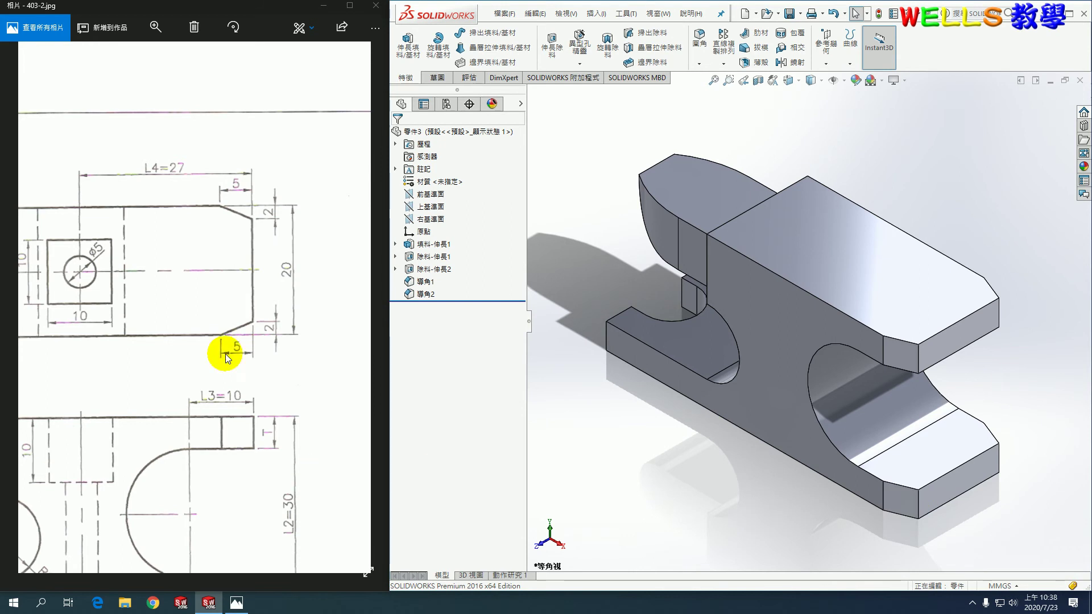
- Start an extruded cut on the top face with a horizontal construction centerline to the right end
scroll(211, 313, "left", 3)
scroll(196, 403, "down", 3)
scroll(254, 277, "up", 3)
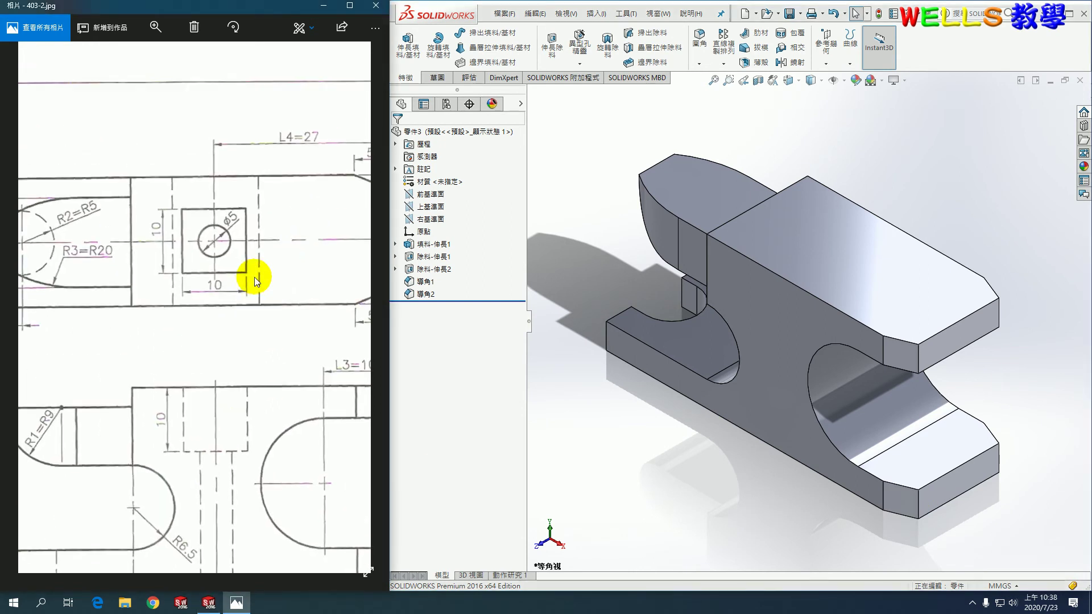
left_click_drag(254, 277, 169, 248)
left_click(551, 45)
left_click(871, 250)
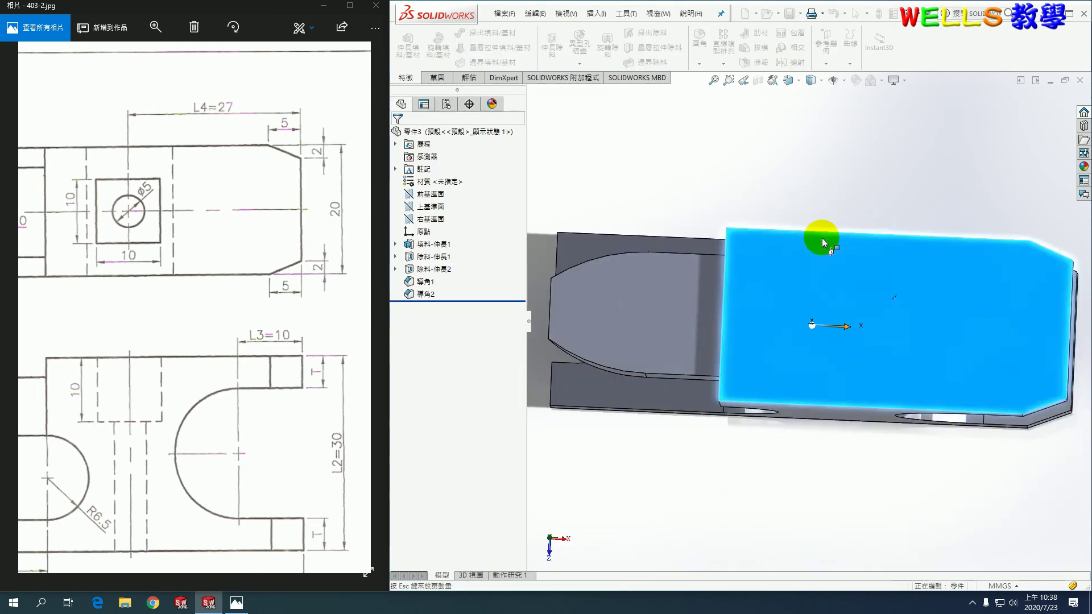
left_click(450, 34)
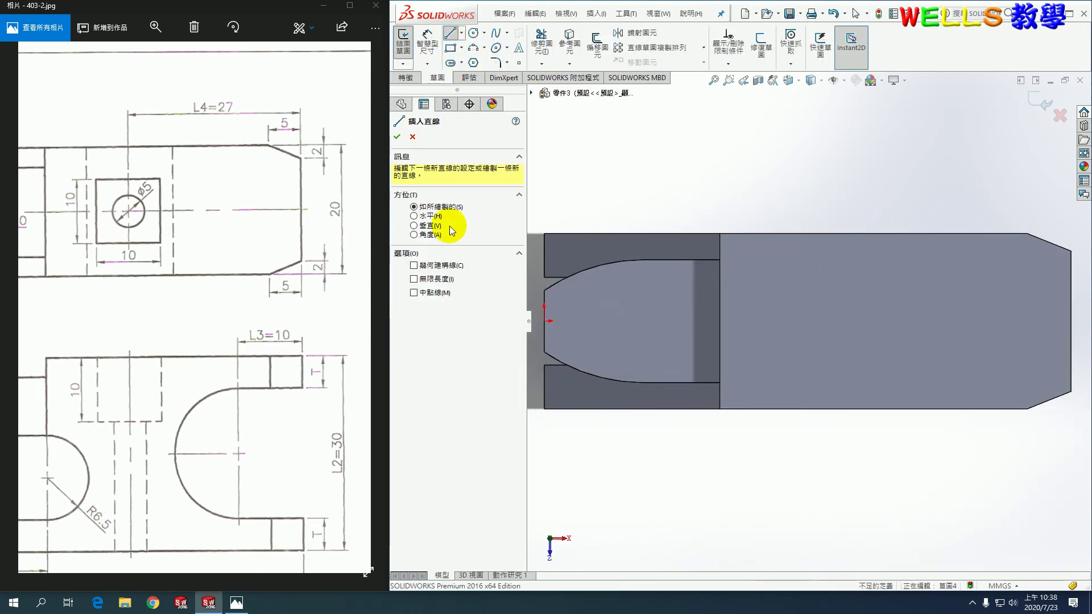
left_click(442, 266)
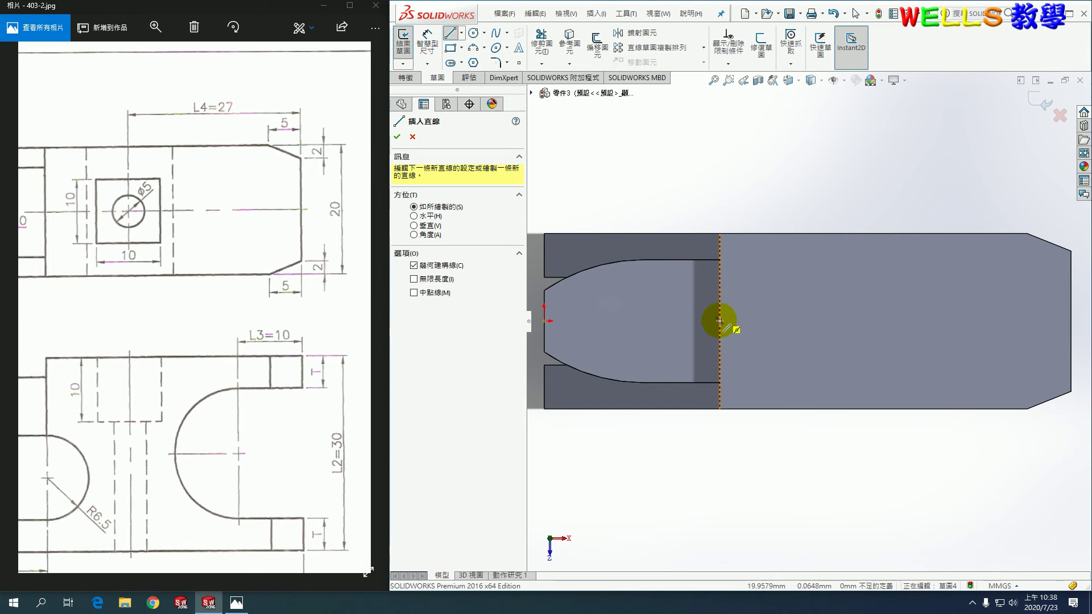
left_click(720, 321)
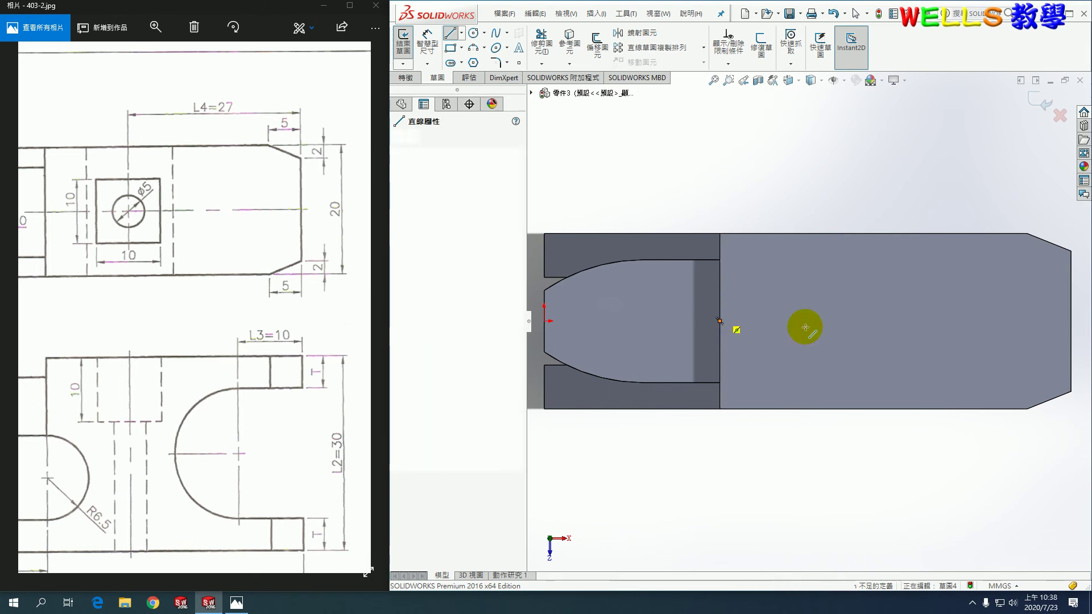
left_click(1082, 322)
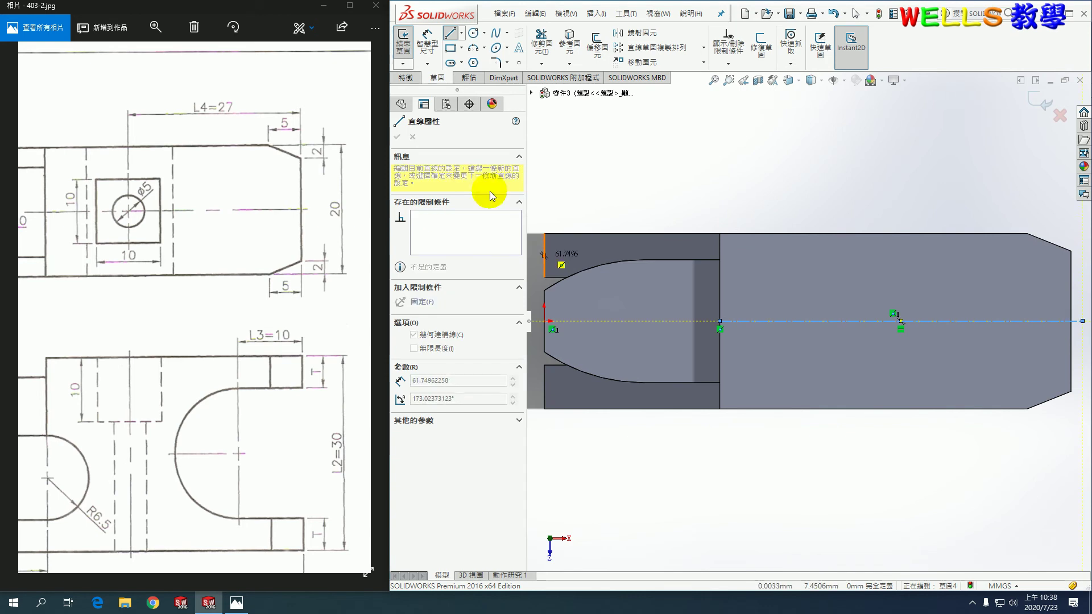
key("Escape")
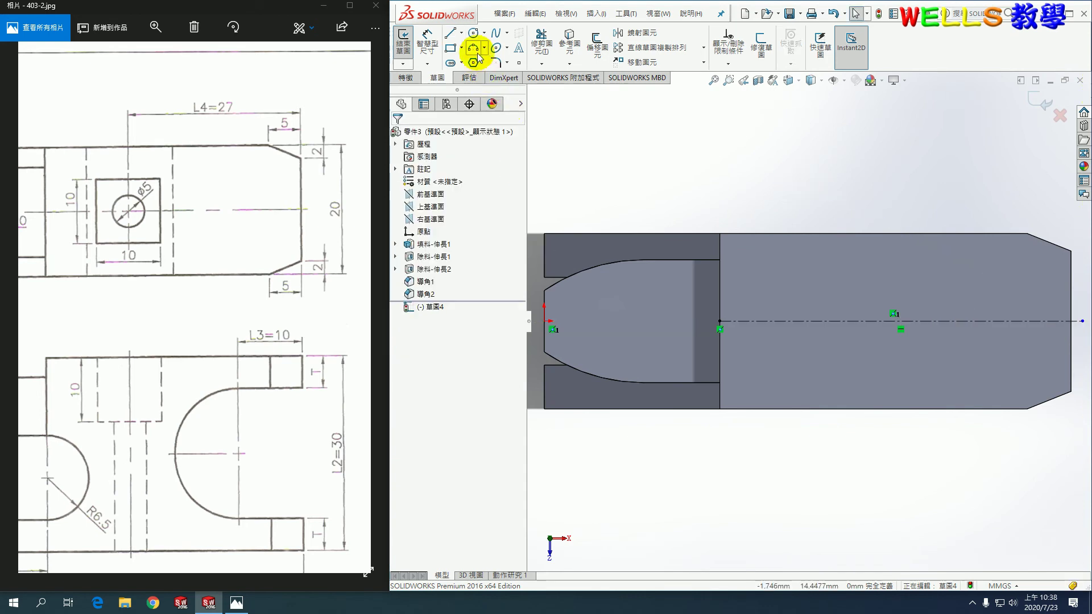
- Draw a center rectangle on the centerline and make its sides Equal to form a square
left_click(460, 50)
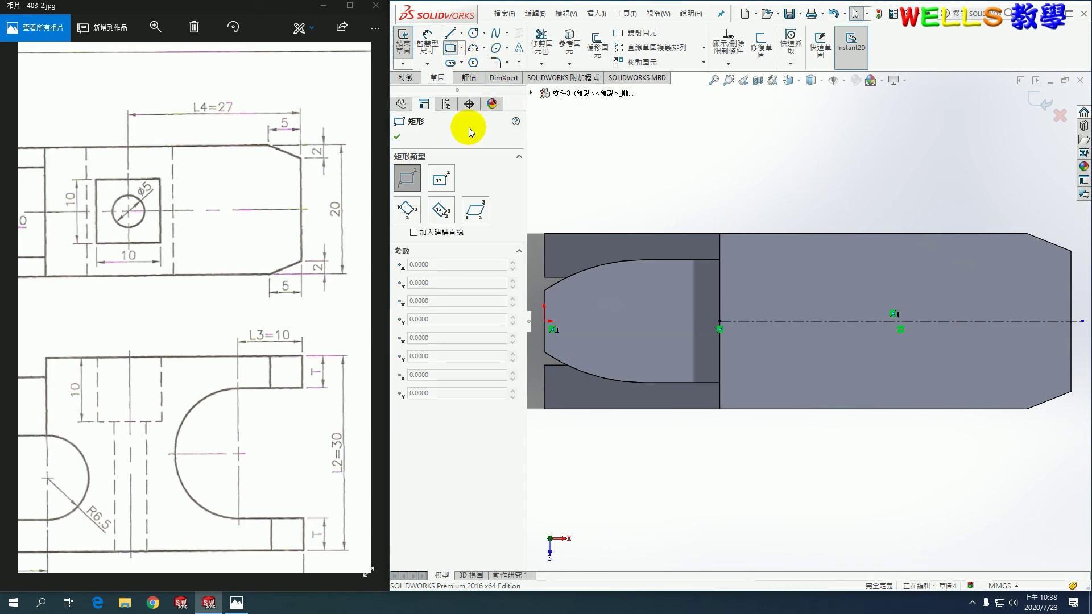
left_click(444, 185)
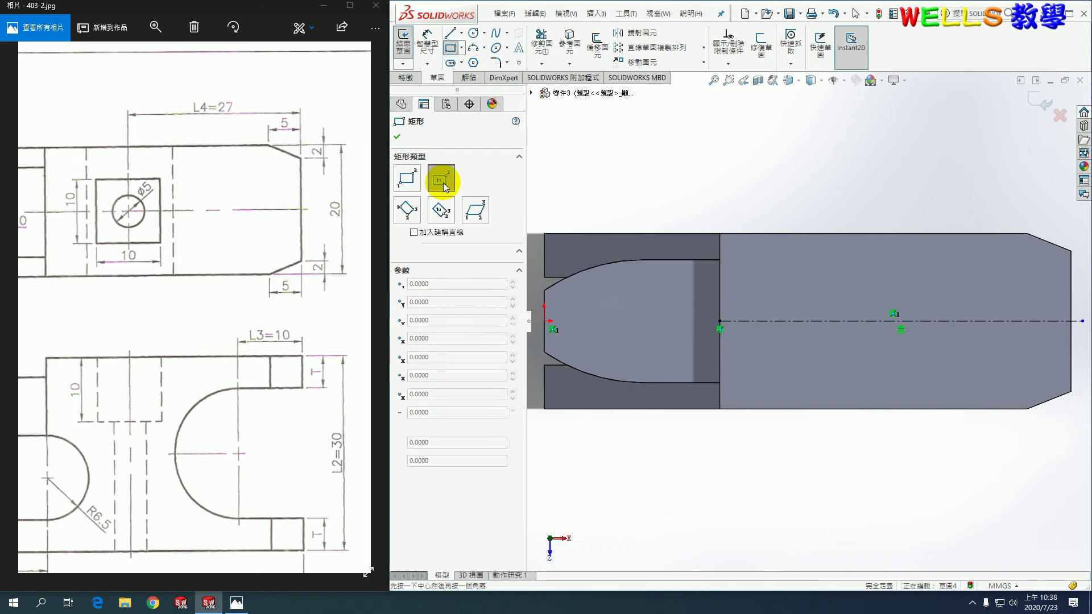
left_click(830, 321)
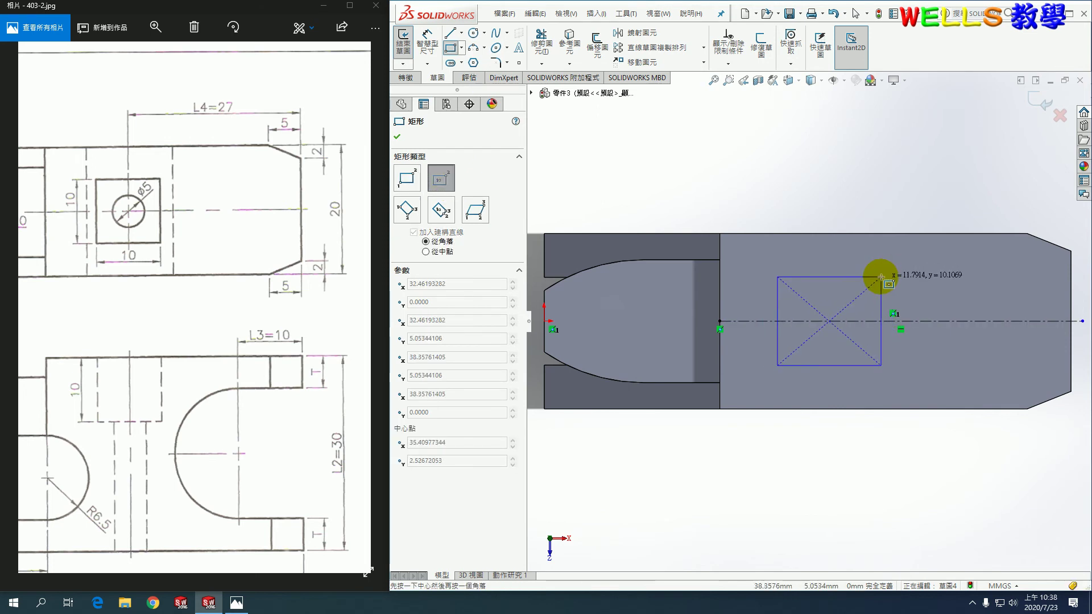
left_click(881, 277)
left_click(847, 278)
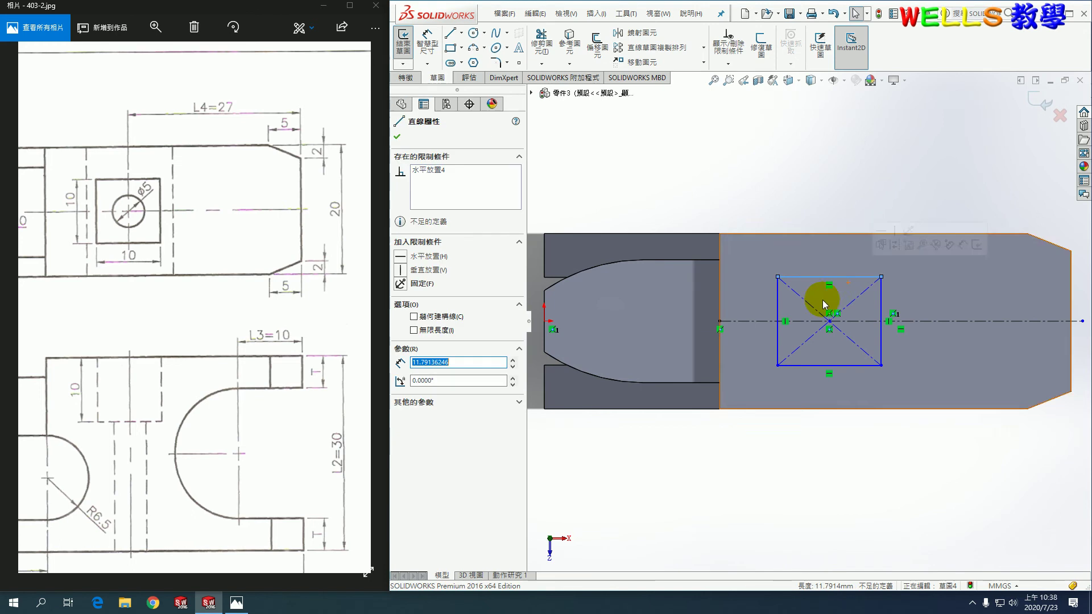
left_click(778, 299, "ctrl")
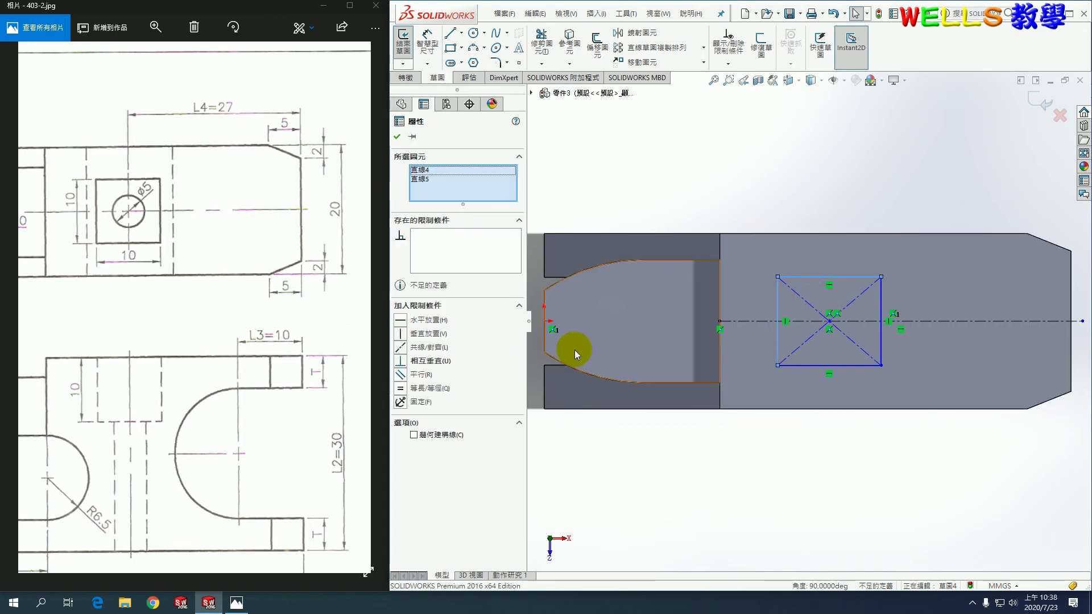
left_click(400, 388)
left_click(766, 111)
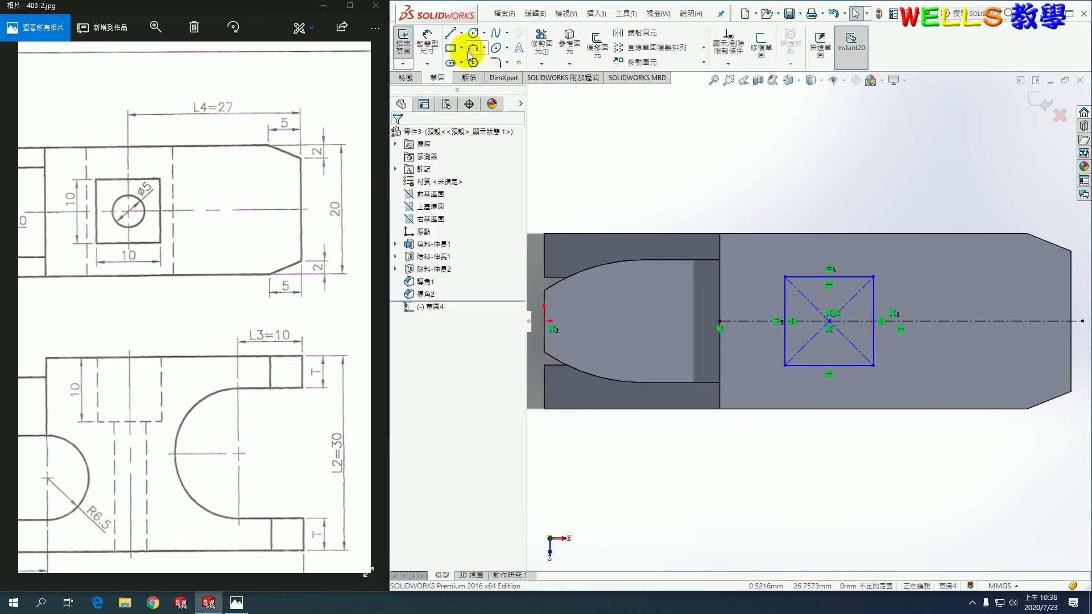
- Dimension the square's side 10 mm and its centre 27 mm from the right end, then exit the sketch
left_click(427, 41)
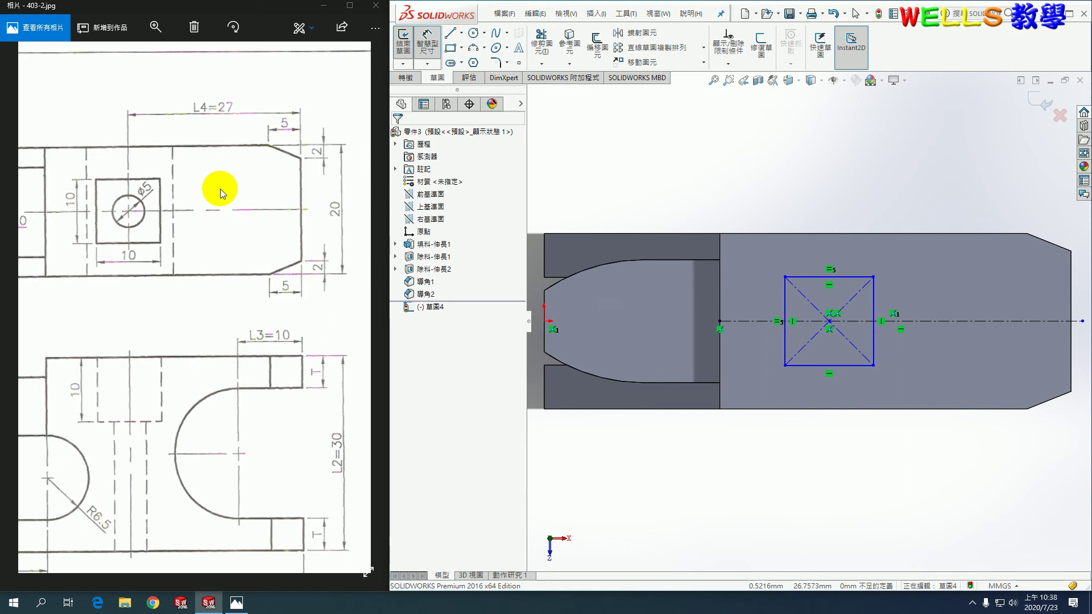
left_click(858, 280)
left_click(851, 262)
type("10")
key("Return")
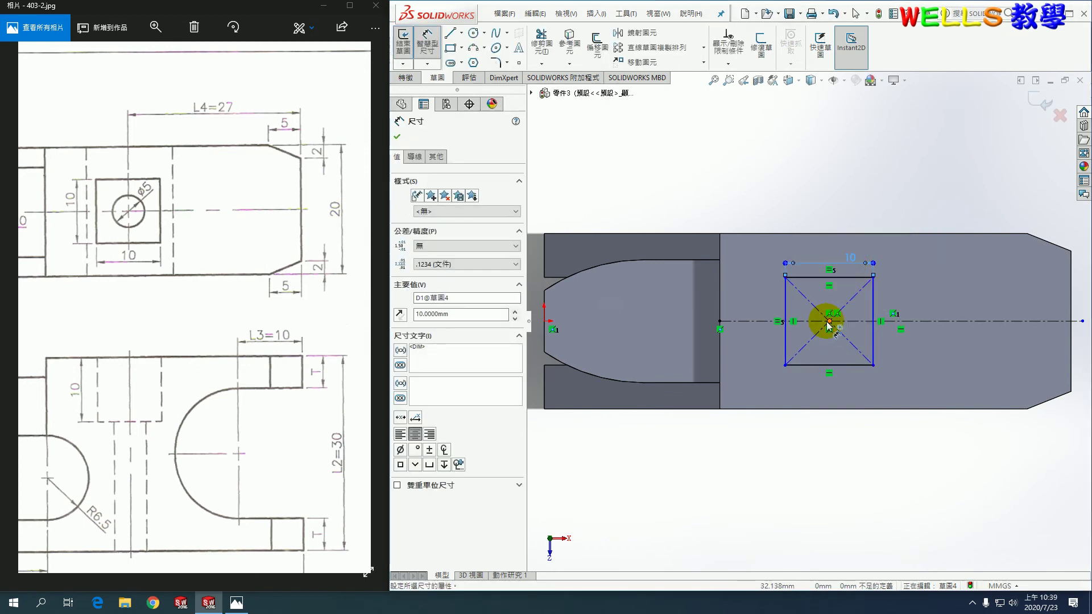
left_click(829, 322)
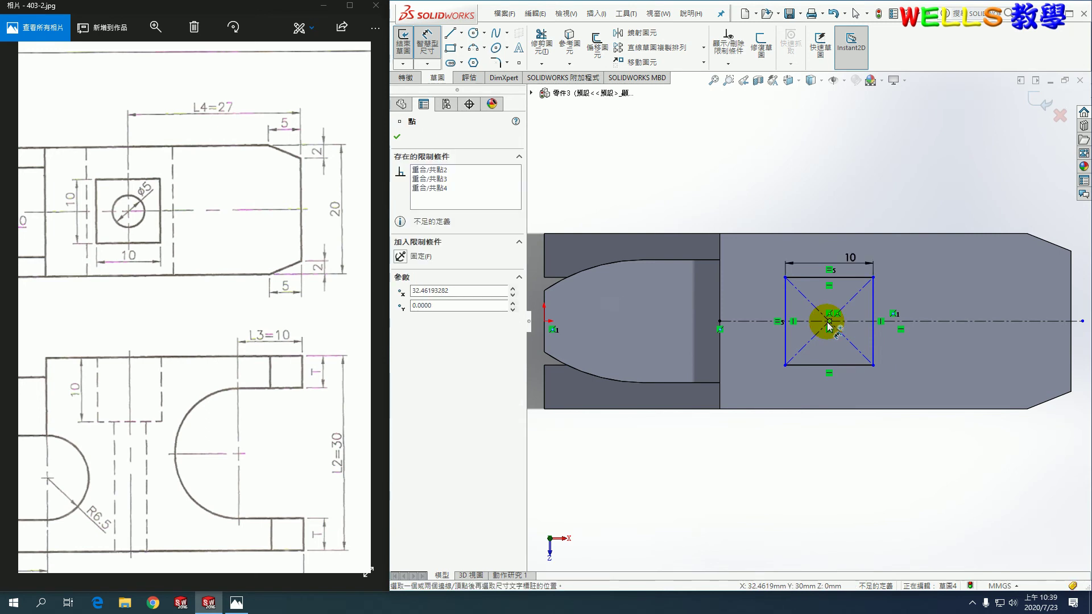
left_click(1071, 305)
left_click(910, 179)
type("27")
key("Return")
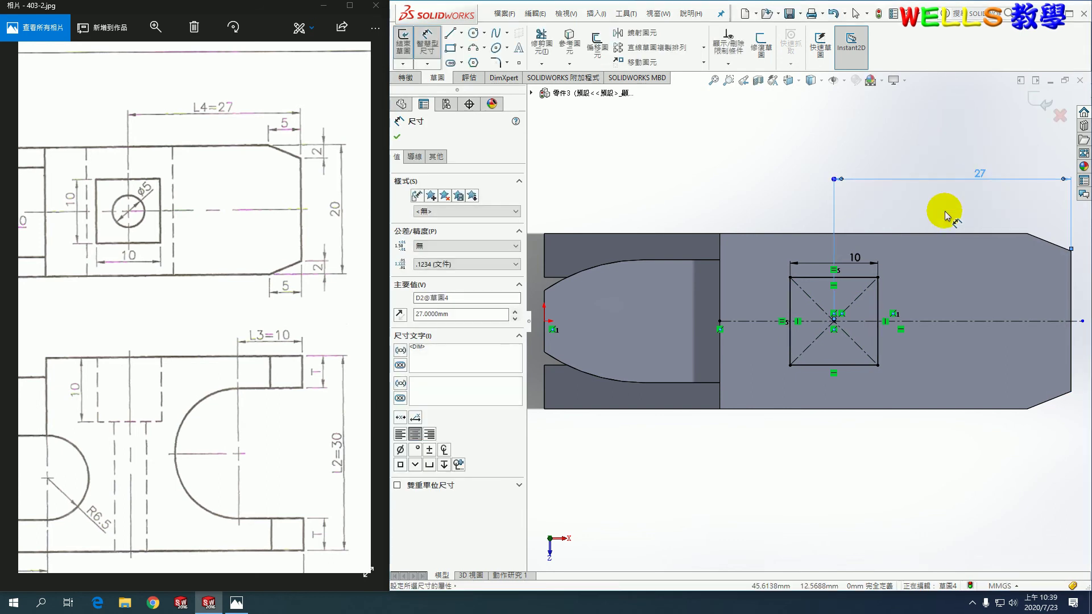
left_click(1040, 111)
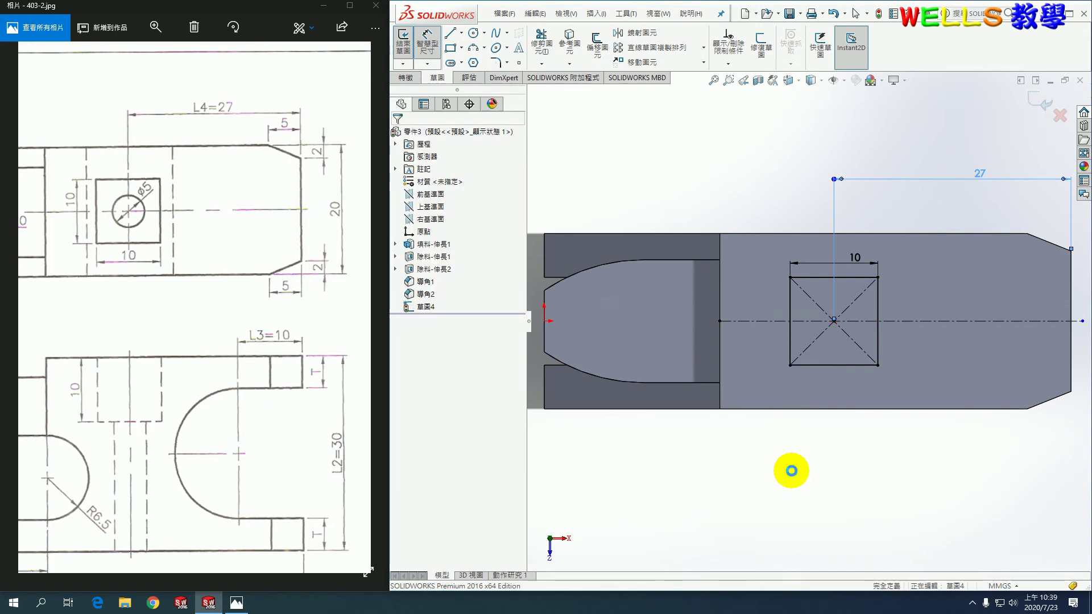
- Change the square pocket's Blind cut depth to 10 mm and apply the cut
right_click_drag(792, 470, 759, 460)
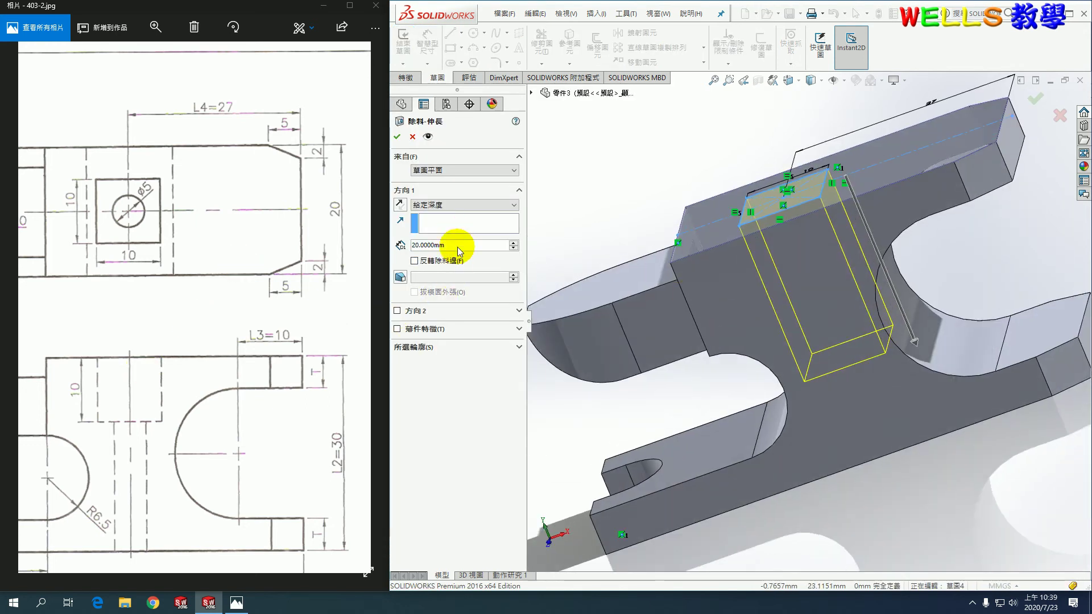
double_click(457, 244)
type("1")
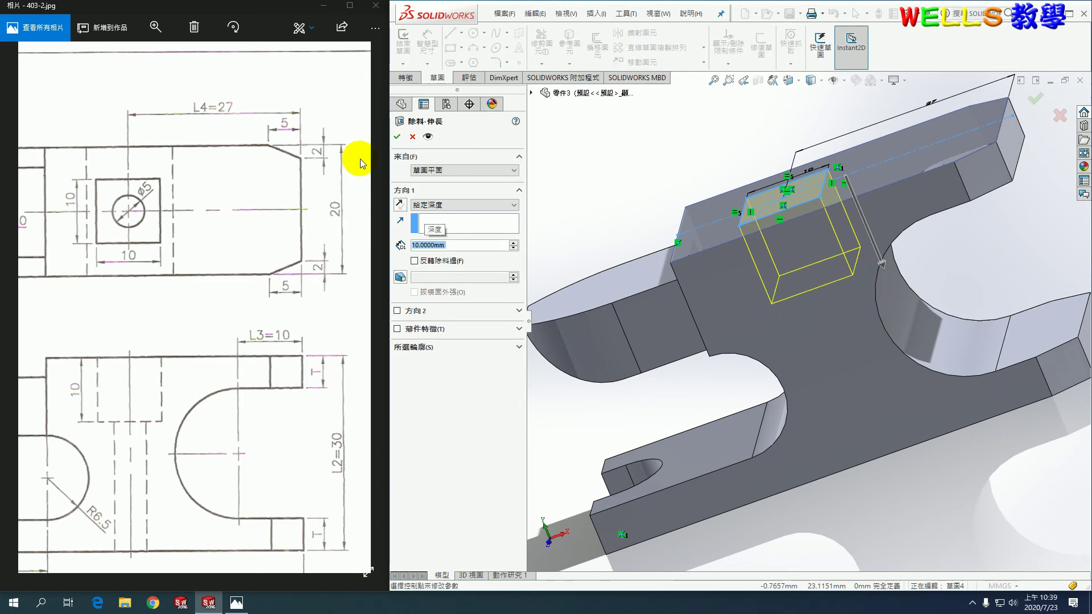
left_click(397, 138)
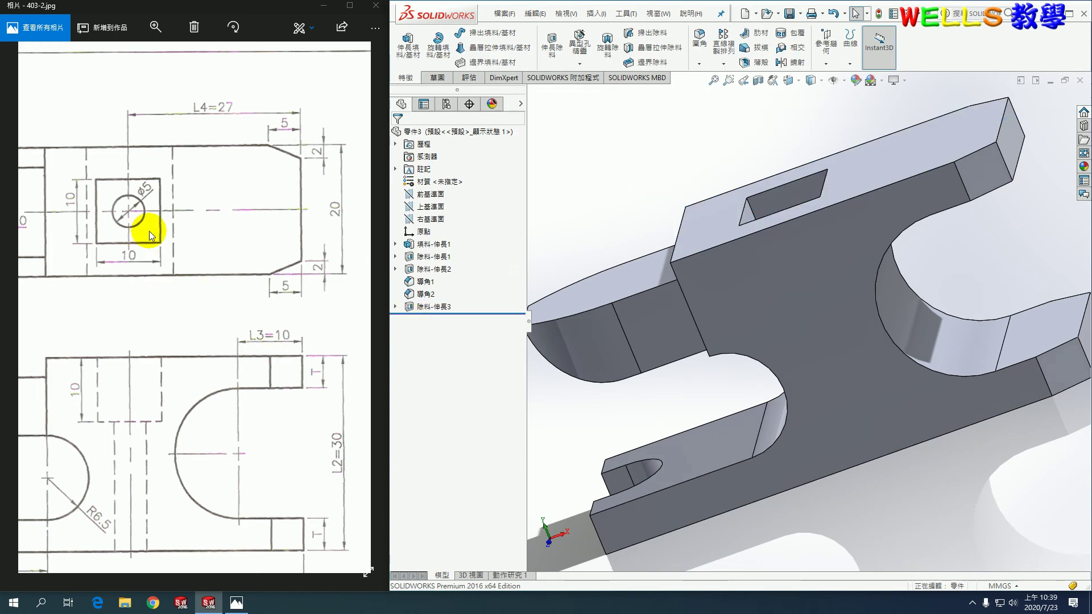
- Start a cut sketch on the top face with a construction centerline and a circle inside the pocket
left_click(562, 50)
left_click(909, 144)
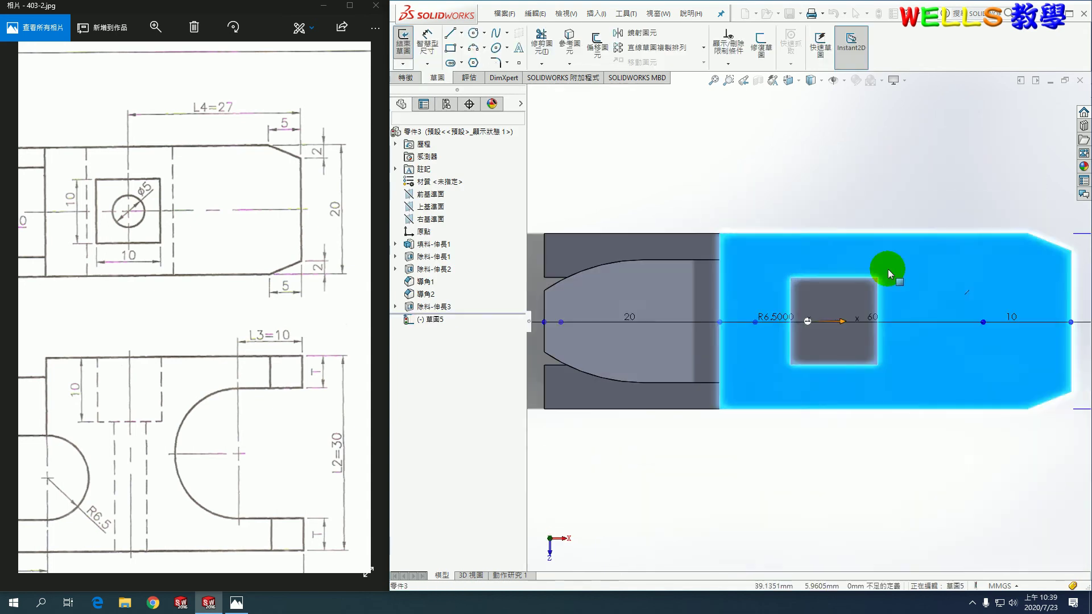
left_click(450, 33)
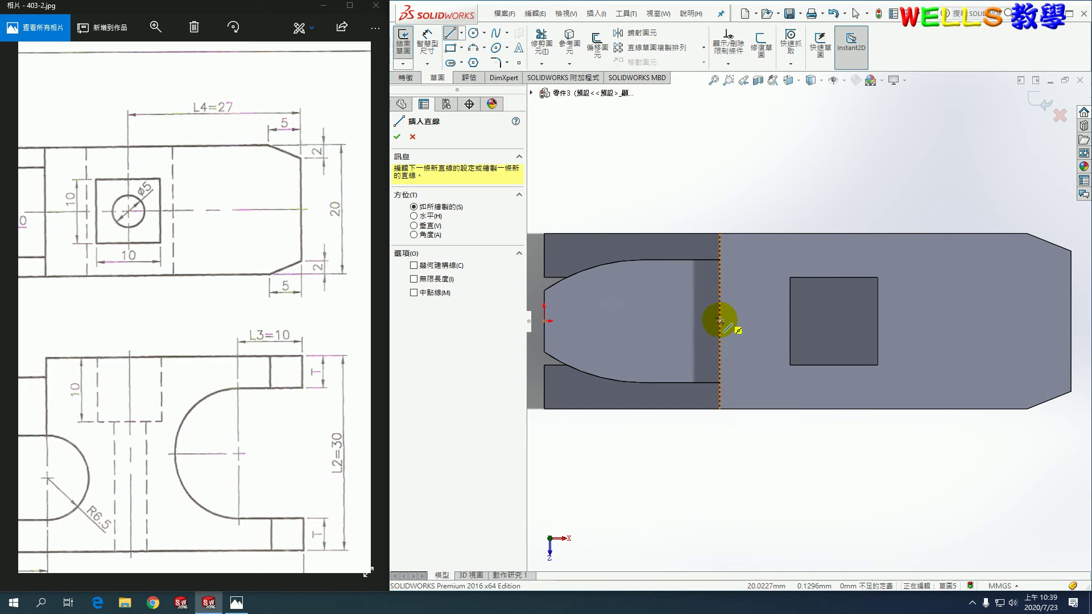
left_click(450, 265)
left_click(720, 321)
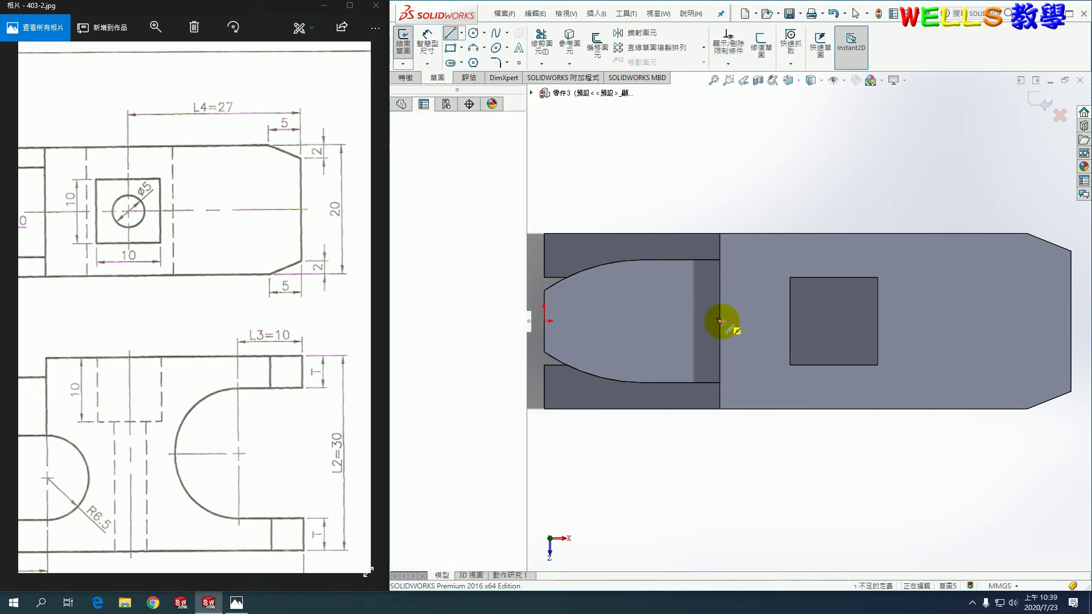
left_click(1081, 321)
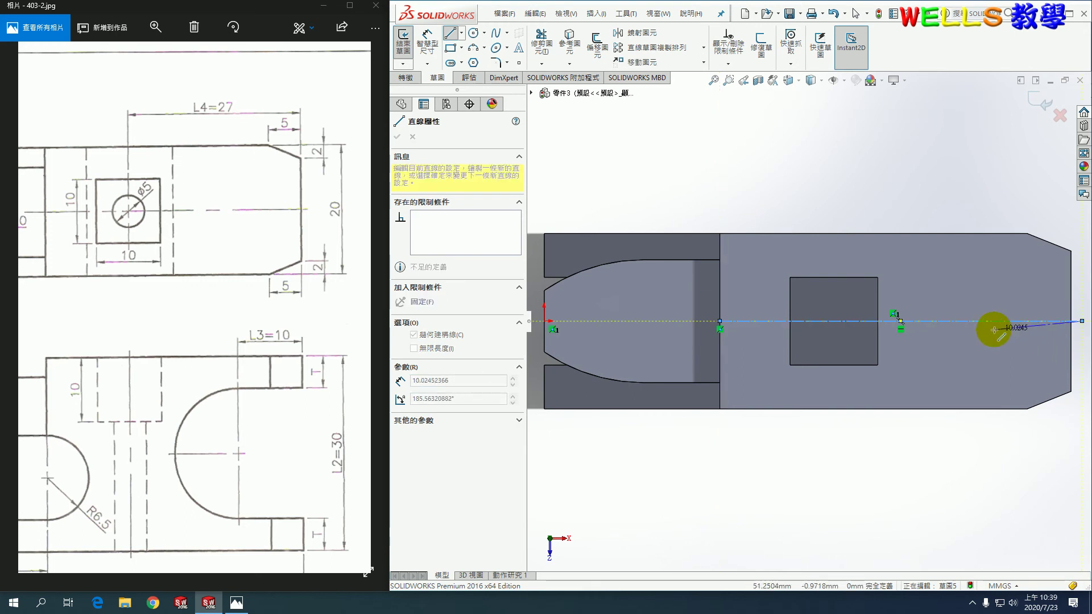
key("Escape")
left_click(476, 34)
left_click_drag(834, 322, 853, 340)
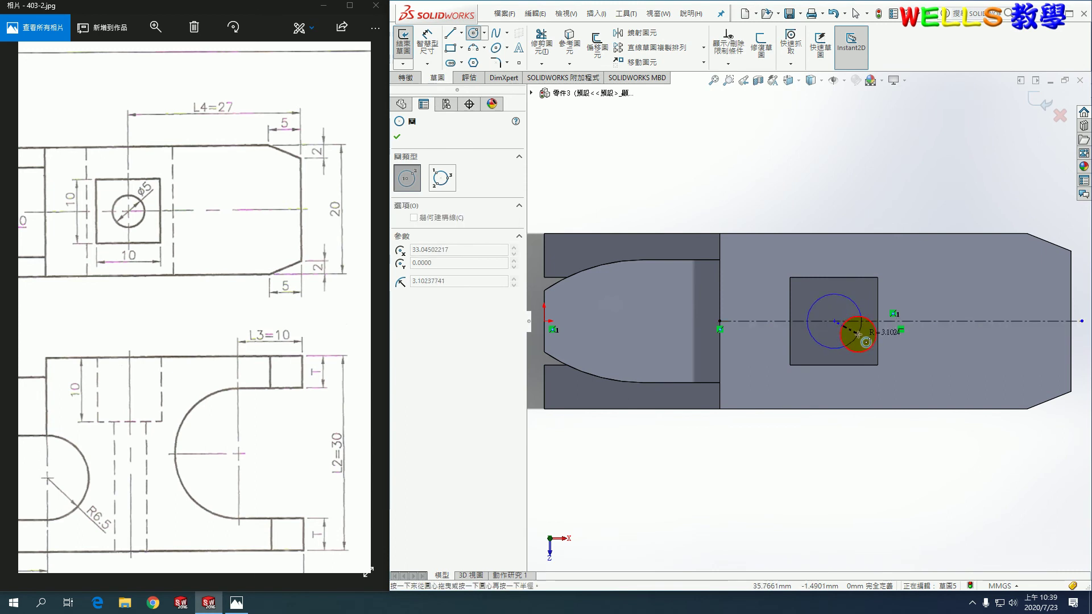
key("Escape")
- Dimension the circle ⌀5 and its centre 27 mm from the right end, then exit the sketch
left_click(427, 40)
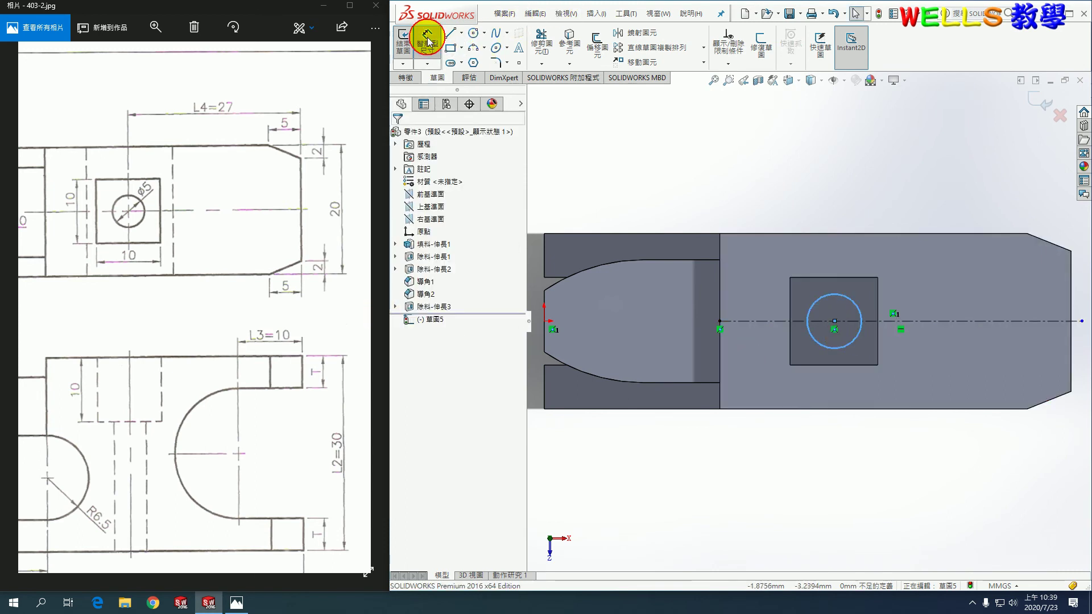
left_click(853, 302)
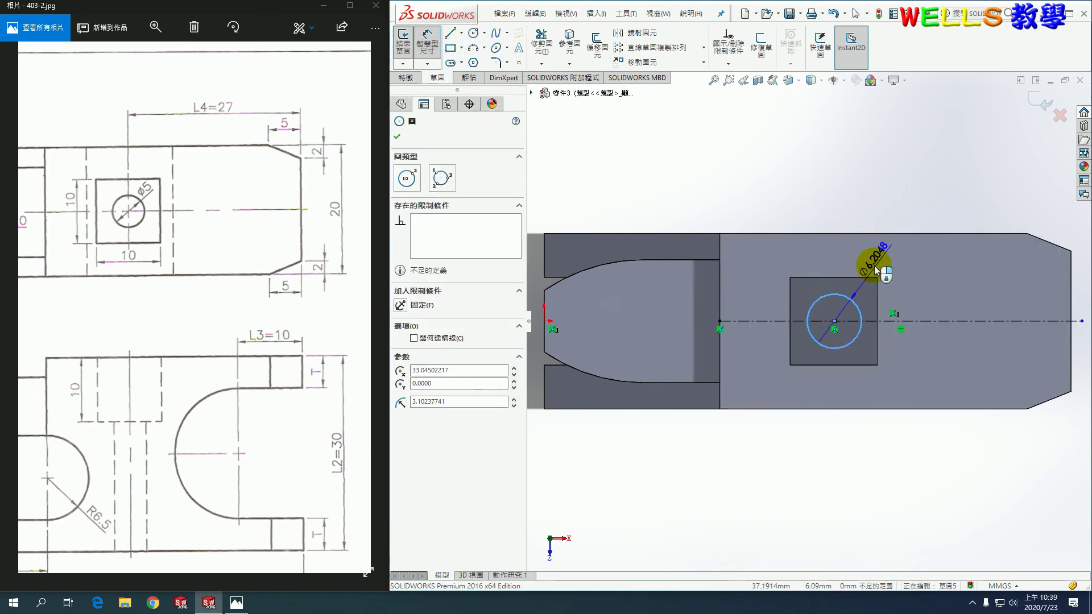
left_click(864, 272)
type("5.0000mm")
key("Return")
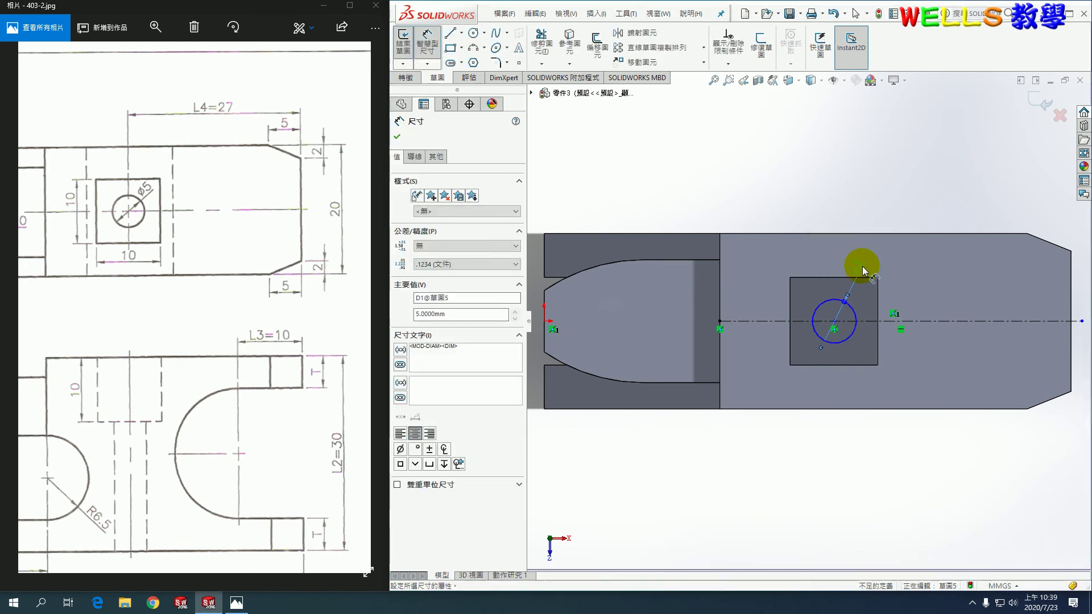
left_click(834, 321)
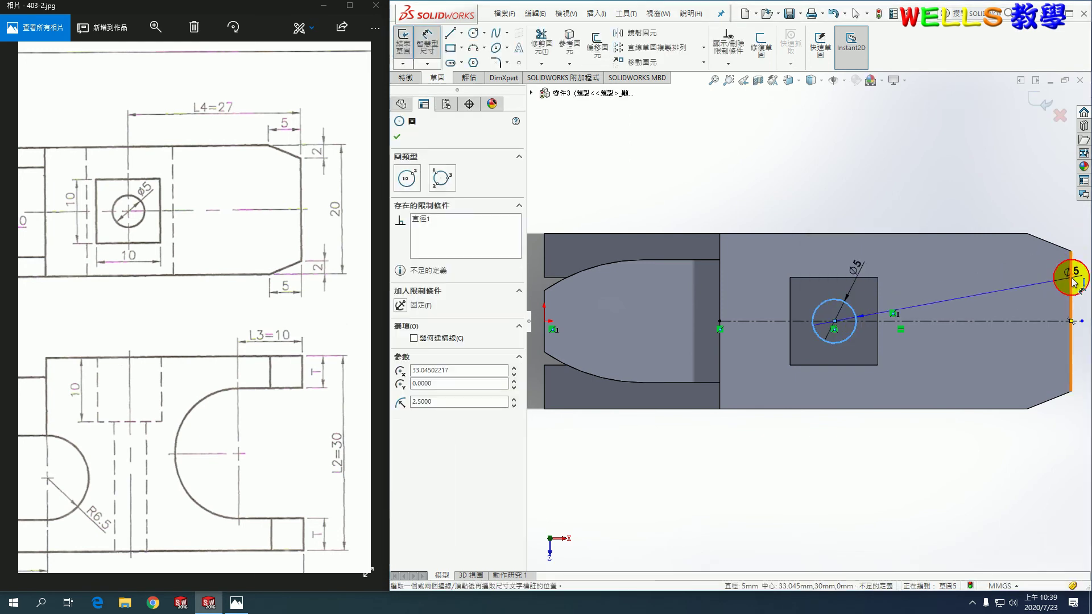
left_click(1072, 267)
left_click(936, 209)
type("27")
key("Return")
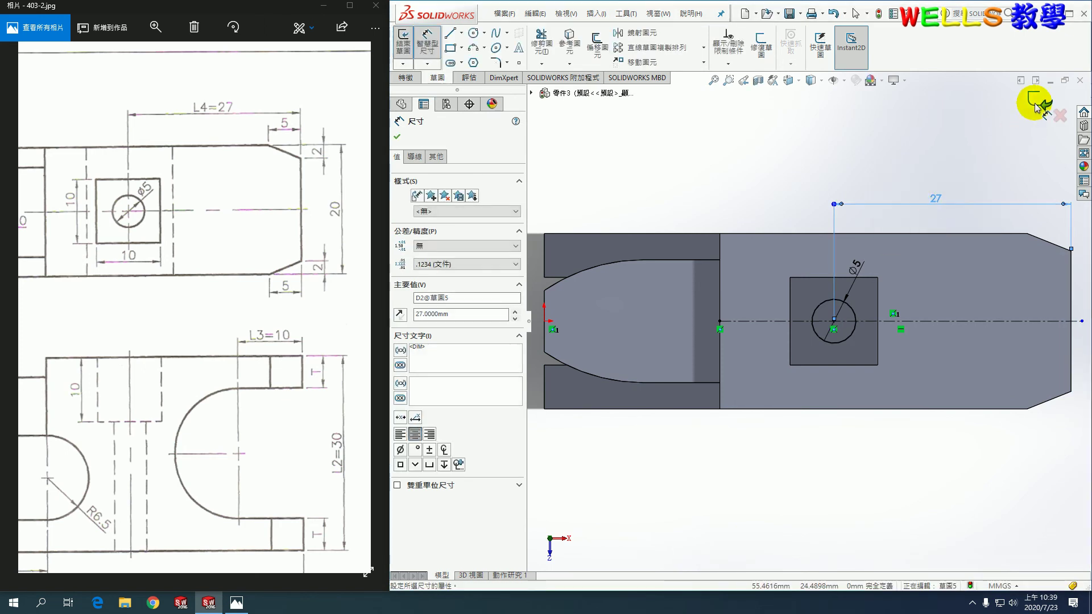
left_click(1048, 102)
- Cut the ⌀5 hole Through All and return to the isometric view
key("e")
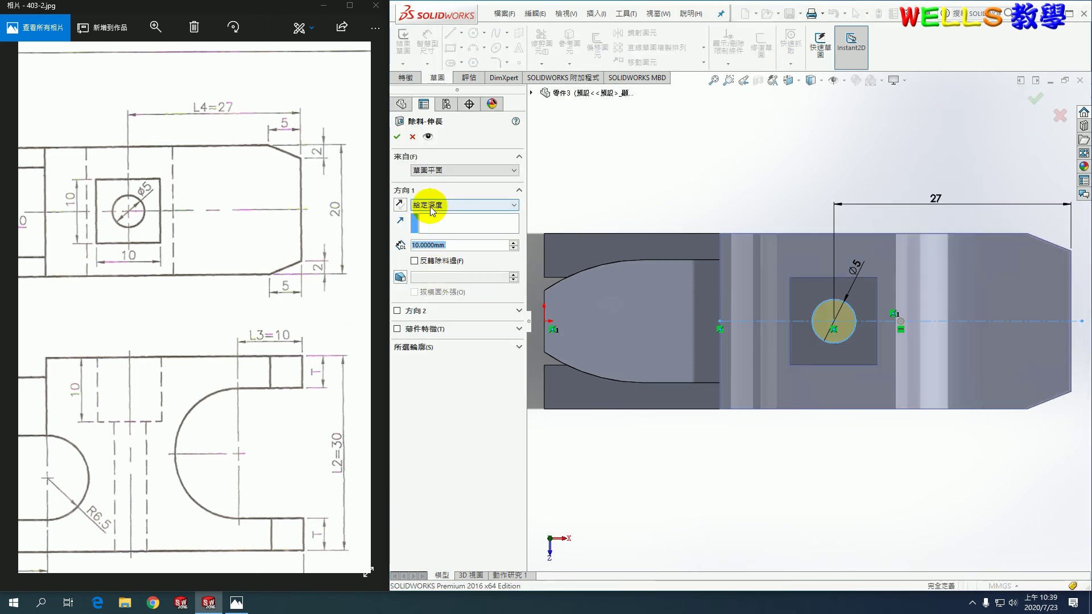
left_click(438, 204)
left_click(446, 222)
middle_click_drag(677, 493, 636, 354)
left_click(398, 137)
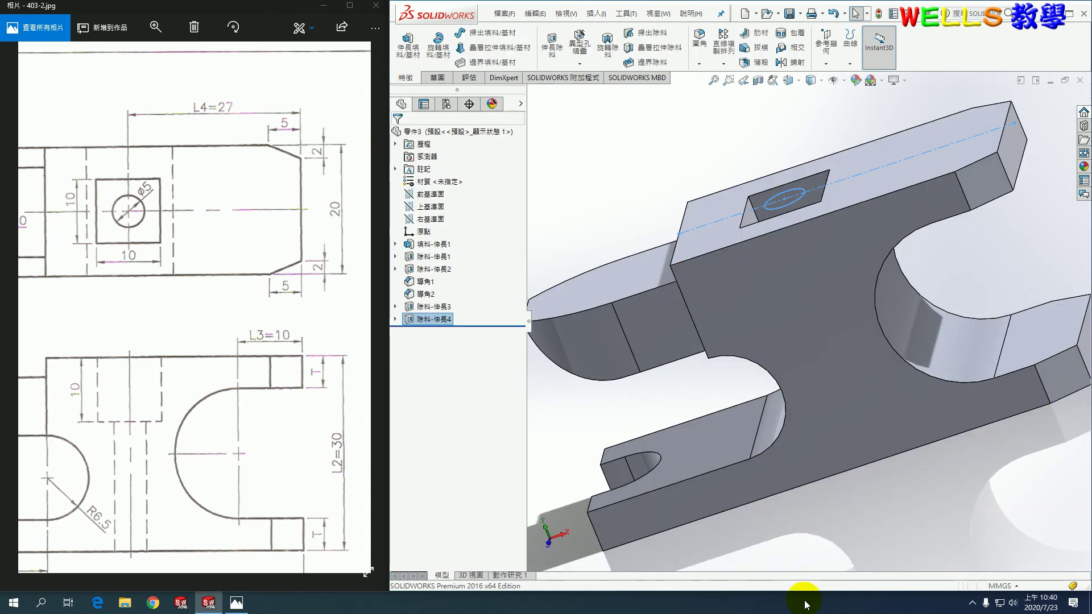
key("ctrl+7")
left_click(724, 475)
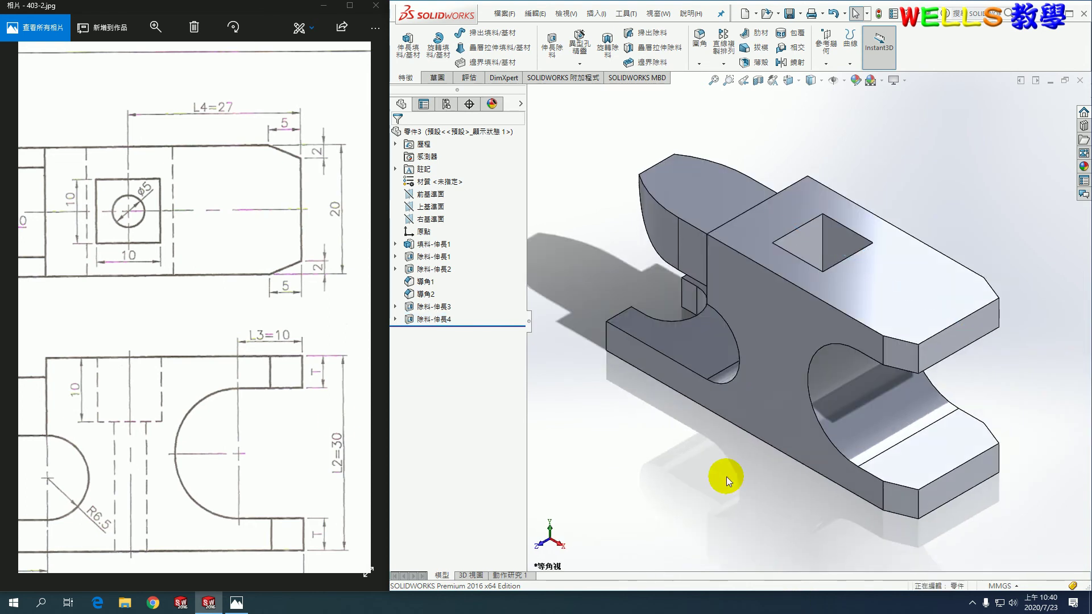
scroll(241, 339, "down", 3)
scroll(236, 224, "down", 3)
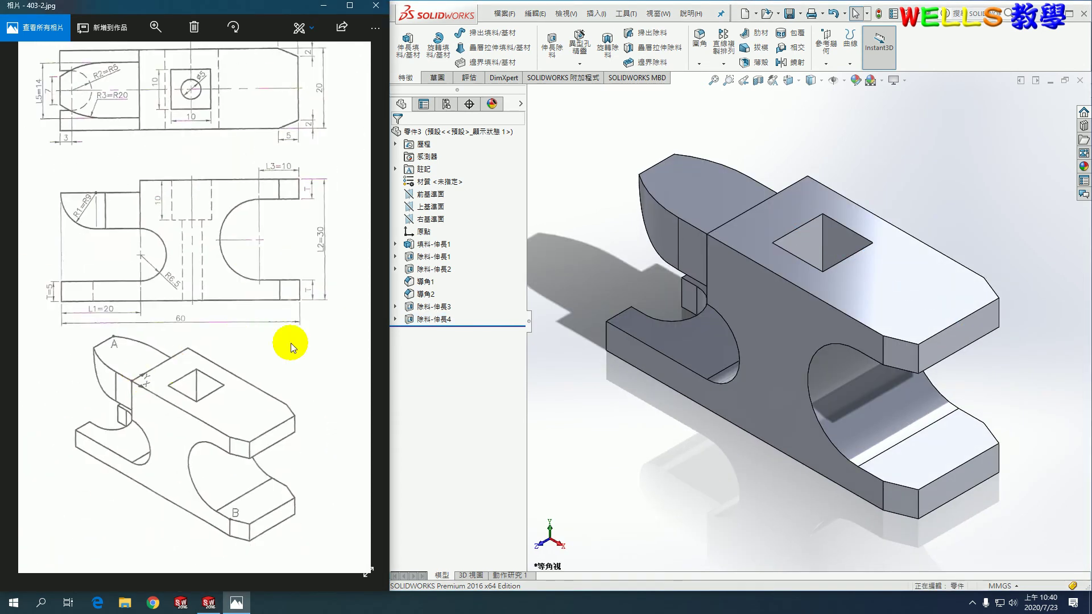
- Create coordinate system 座標系統1 at the block's corner vertex, with X along the top edge and Y along the vertical edge
left_click(824, 67)
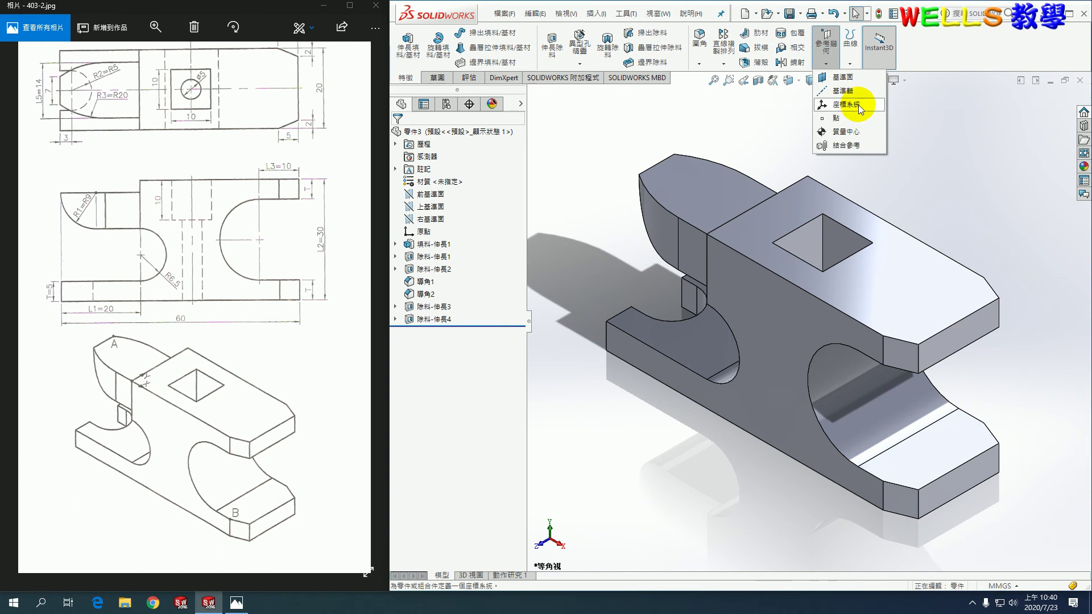
left_click(858, 105)
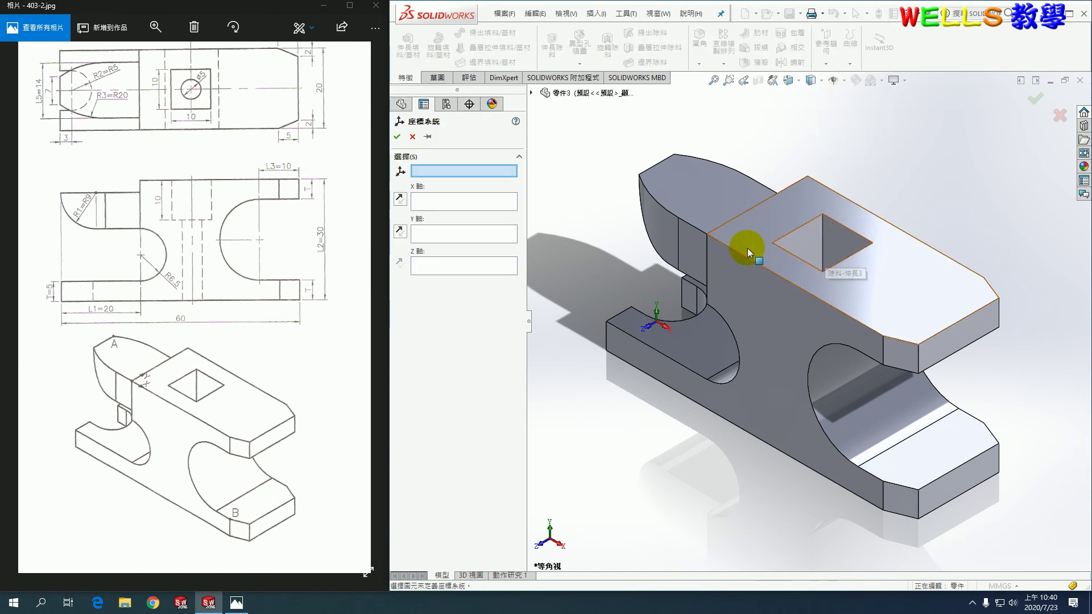
mouse_move(729, 260)
middle_mouse_down()
mouse_move(772, 252)
mouse_move(759, 298)
middle_mouse_up()
left_click(759, 290)
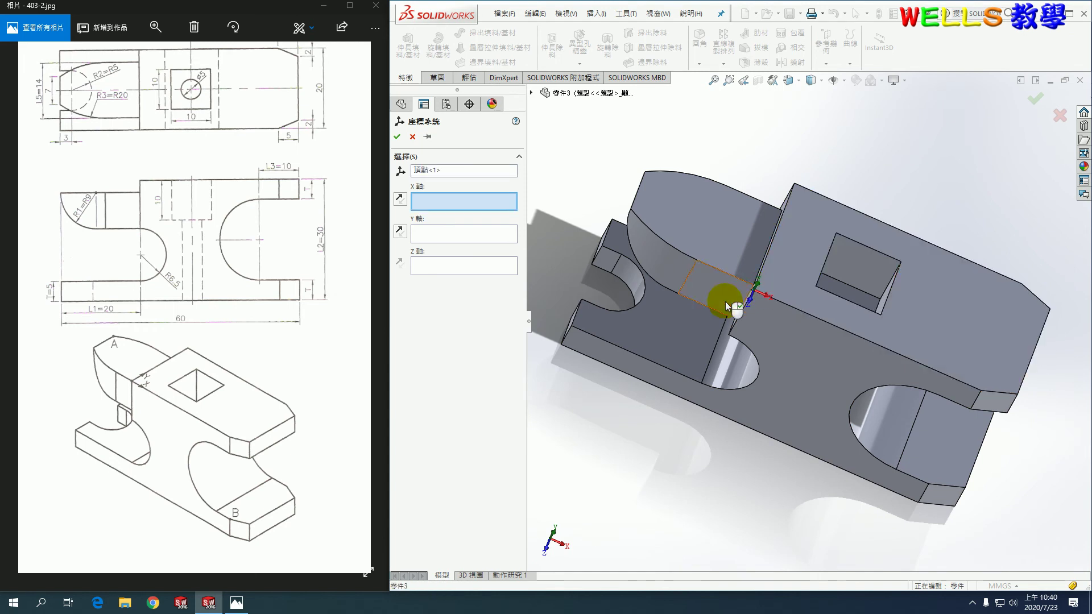
left_click(800, 310)
left_click(769, 260)
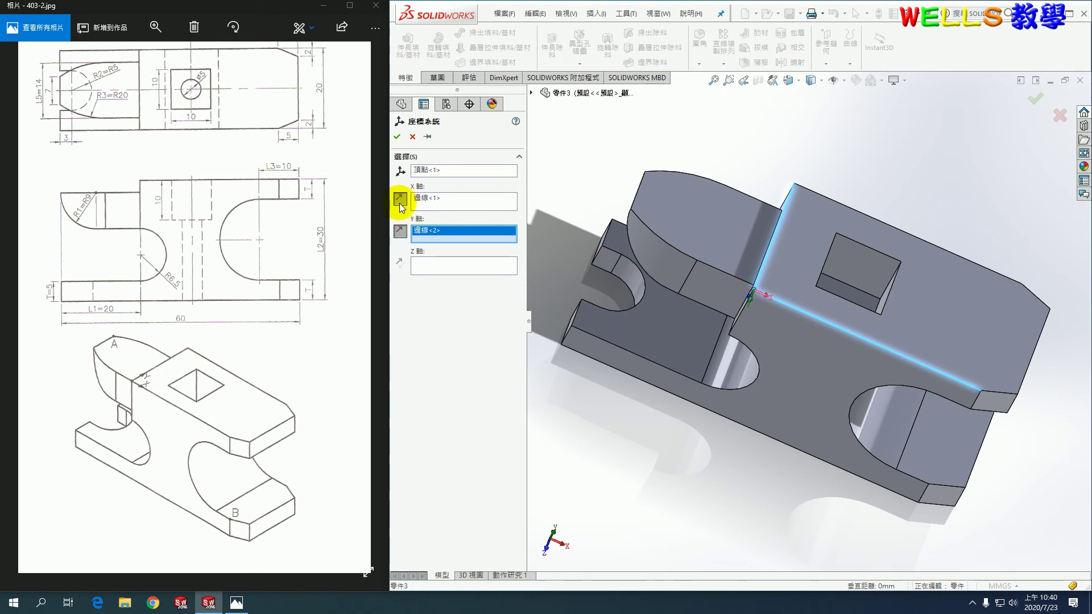
key("ctrl+7")
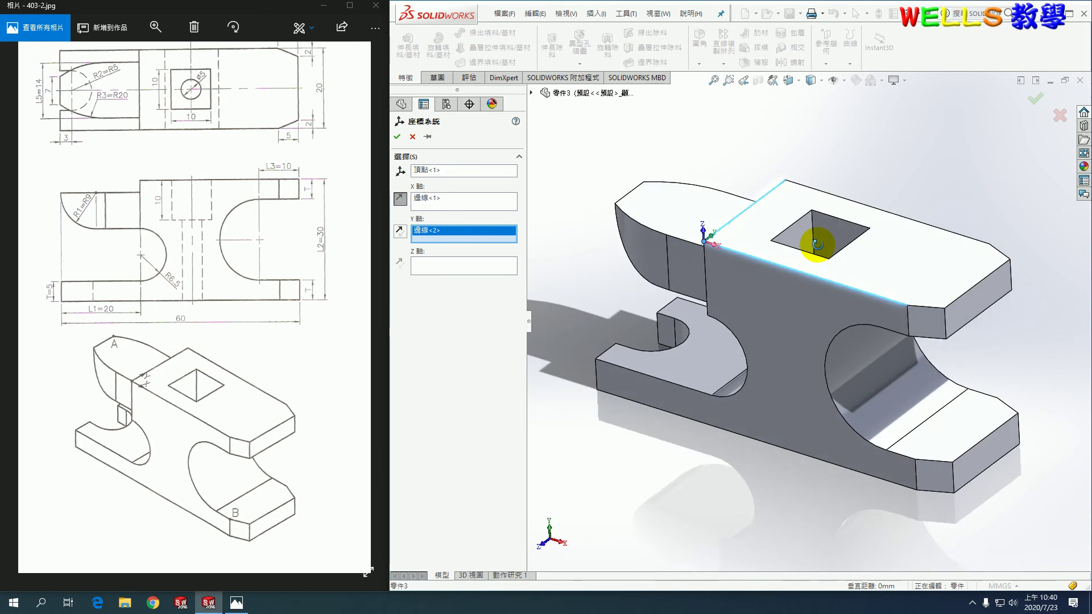
left_click(397, 137)
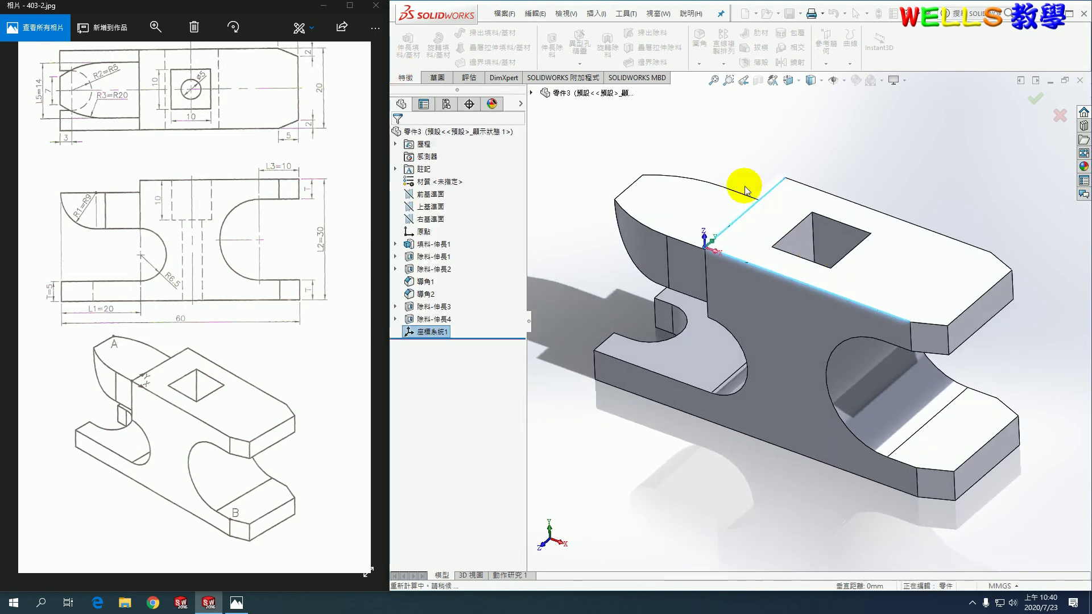
key("ctrl+7")
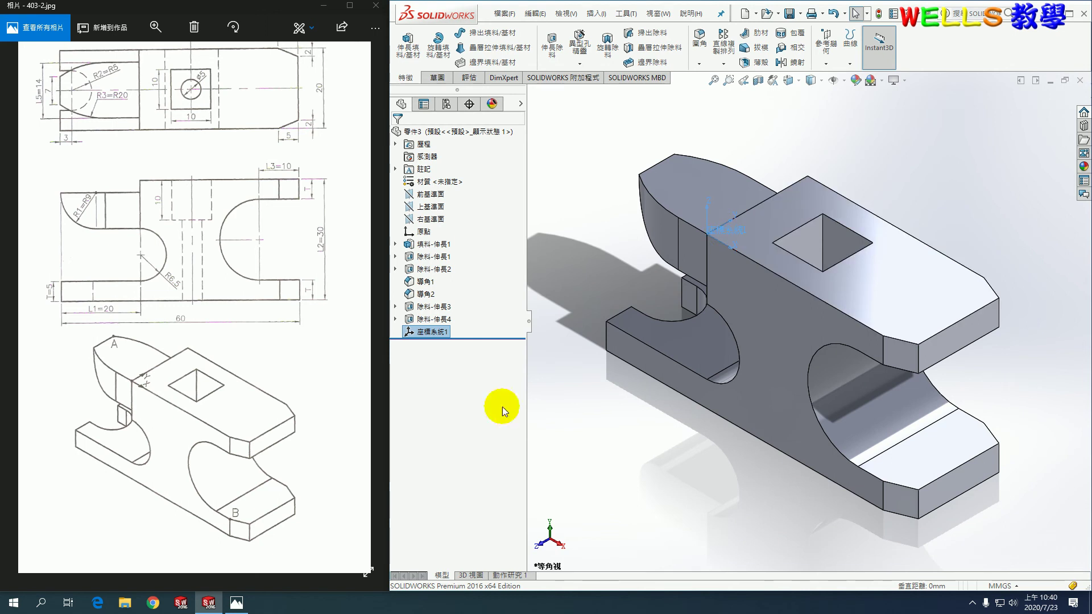
- Bring up the reference image showing the questions
left_click(130, 291)
scroll(130, 292, "down", 3)
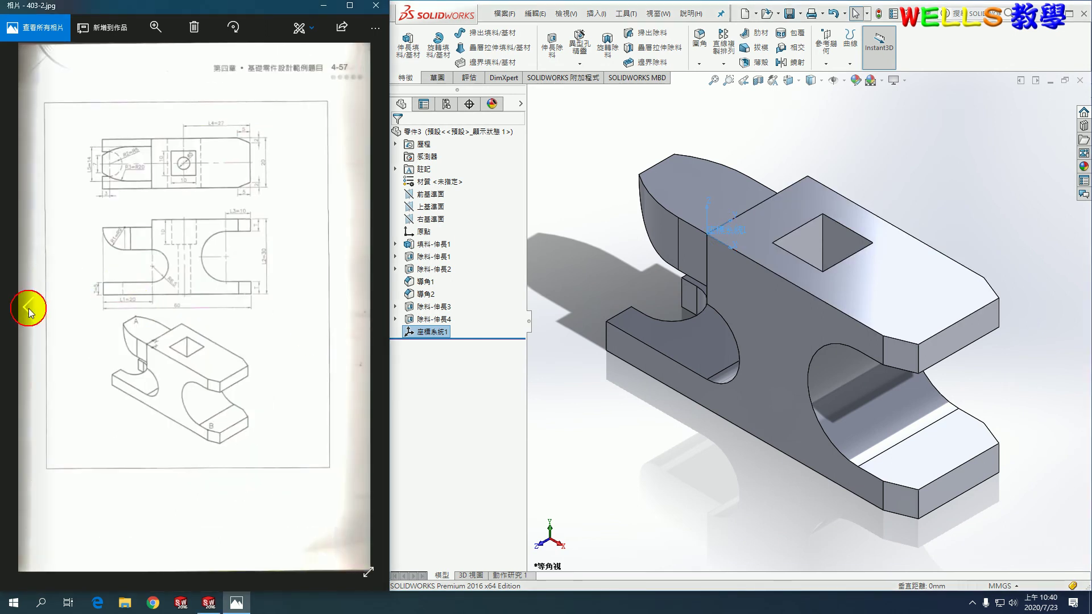
left_click(29, 309)
scroll(141, 349, "up", 3)
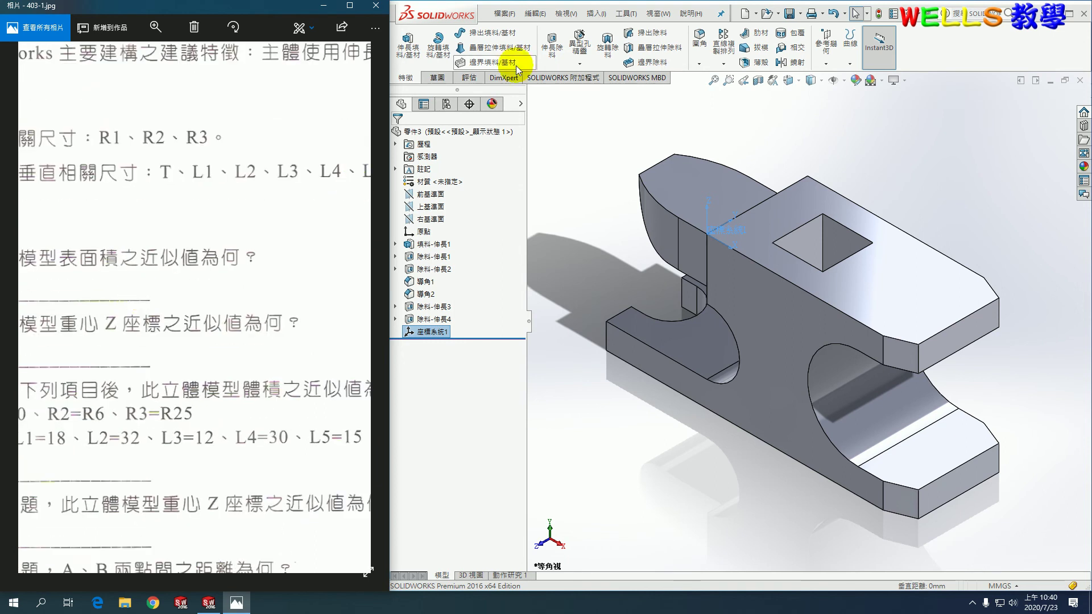
- Read mass properties relative to 座標系統1: area 7411.4005 mm², centre-of-mass Z −15.4291 mm
left_click(461, 79)
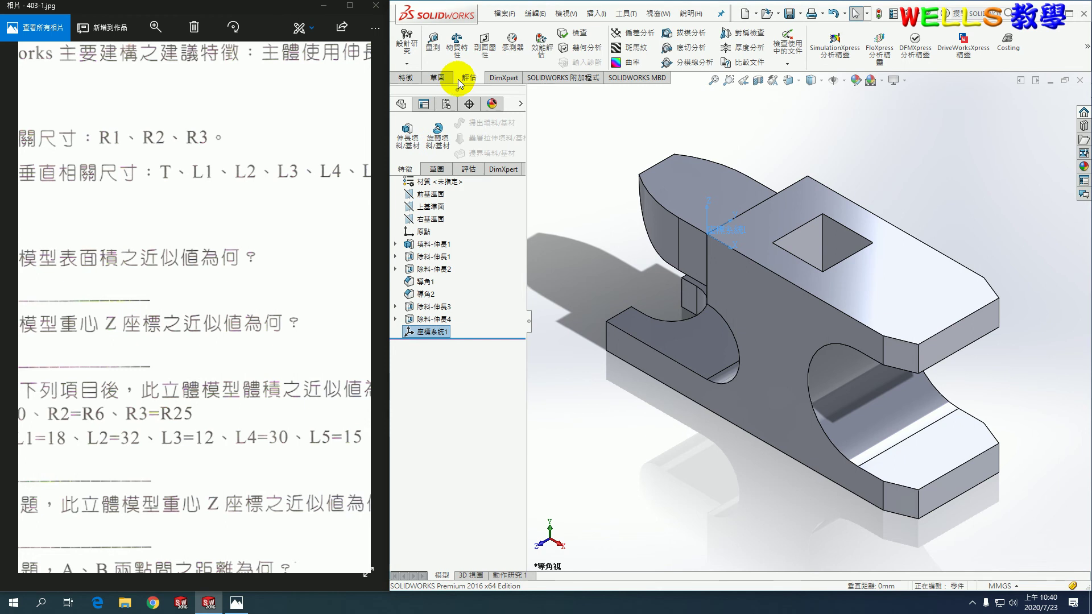
left_click(456, 45)
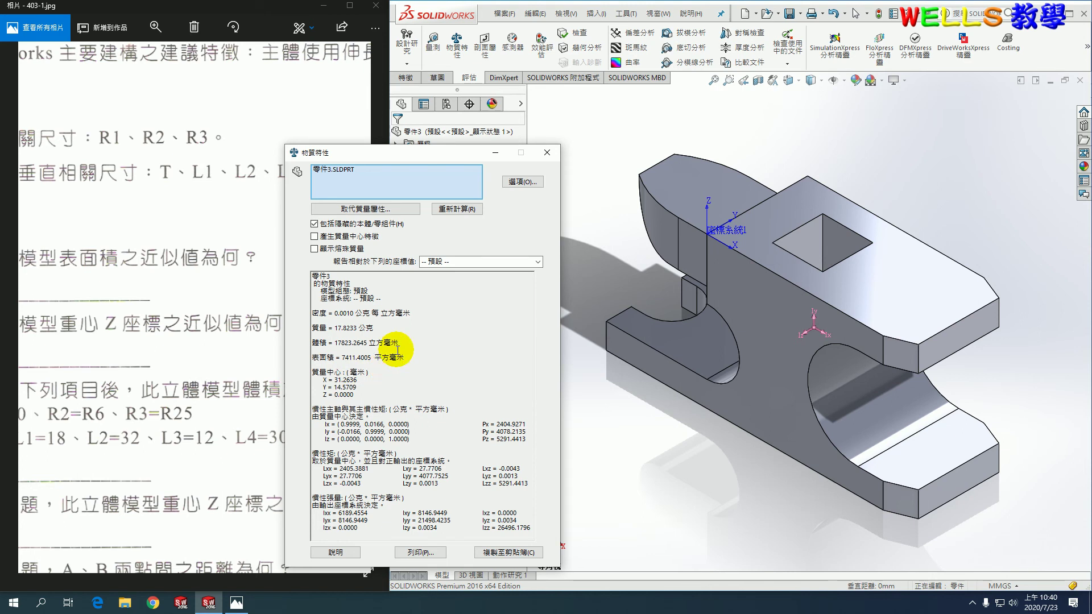
left_click(537, 262)
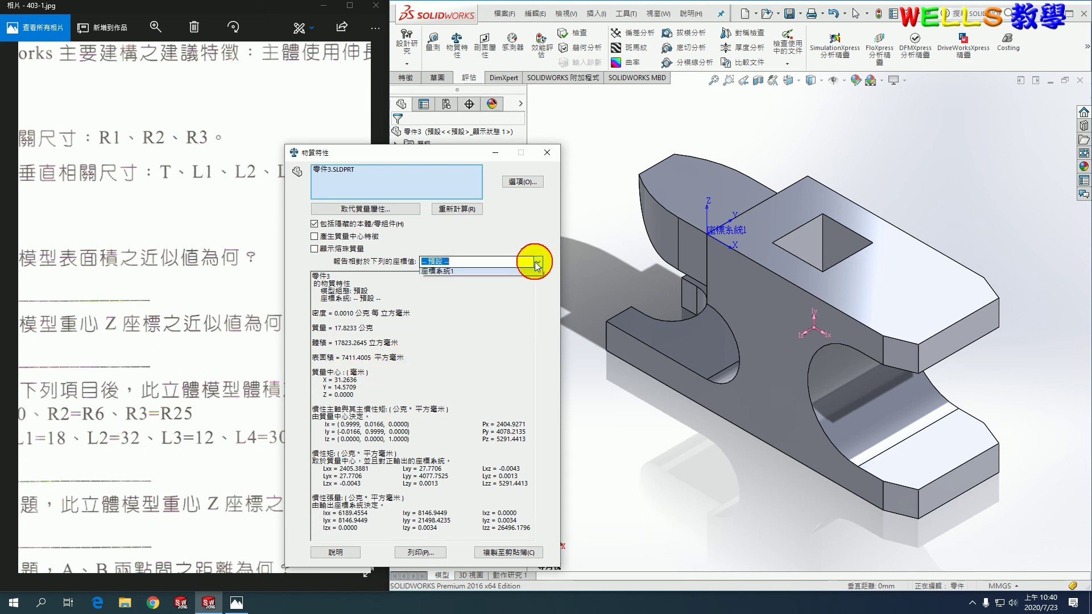
left_click(455, 281)
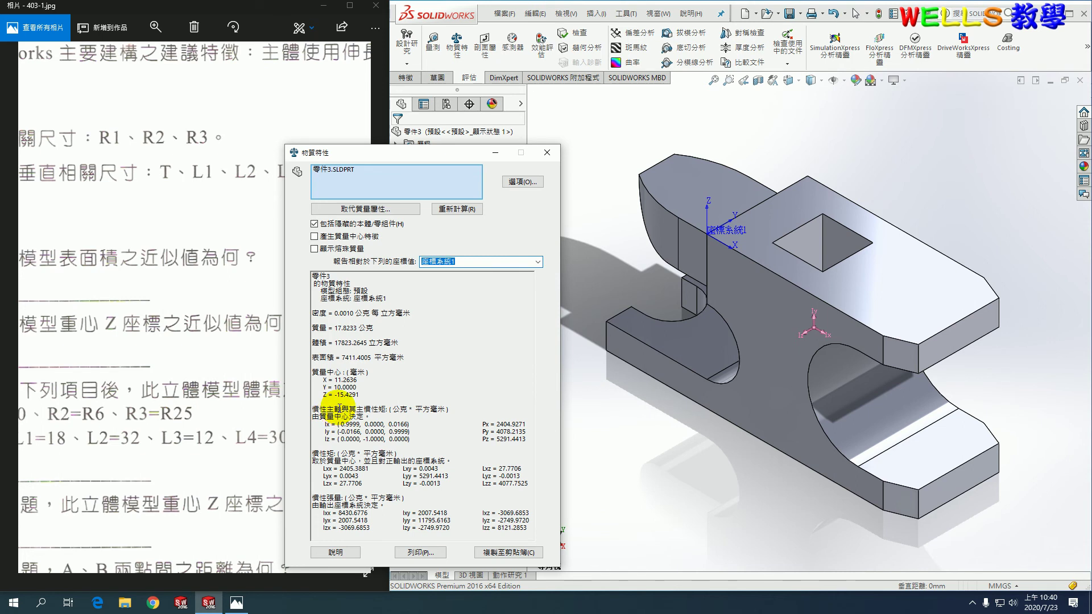
left_click(547, 152)
- Scroll through the question sheet and show the 403-2 dimensioned drawing again
left_click_drag(148, 385, 182, 359)
scroll(181, 358, "down", 1)
scroll(182, 358, "down", 1)
scroll(185, 360, "down", 1)
scroll(190, 361, "down", 1)
scroll(191, 362, "down", 2)
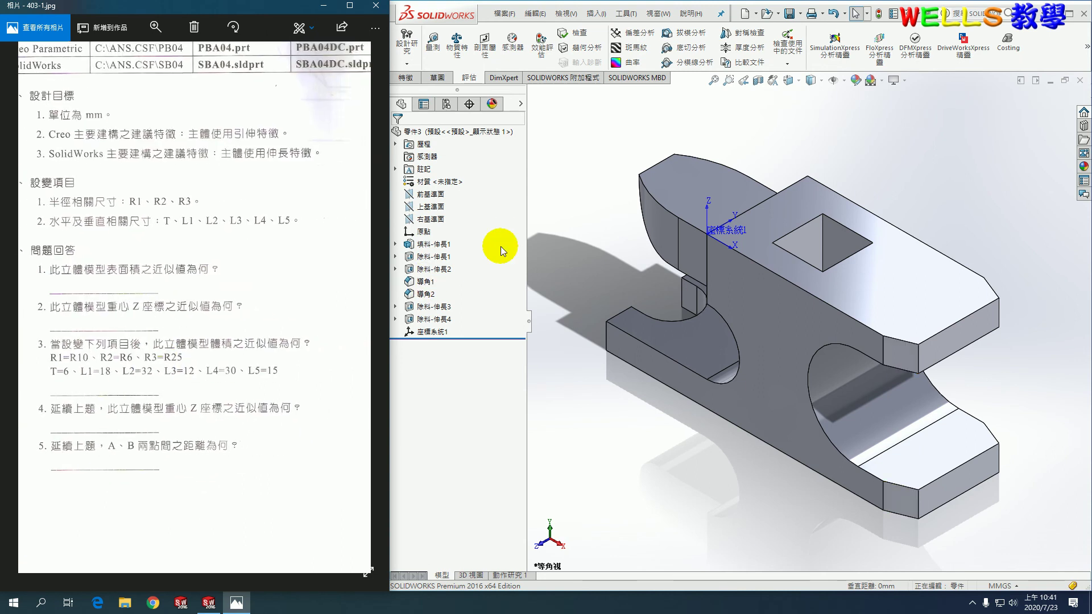
scroll(297, 336, "down", 1)
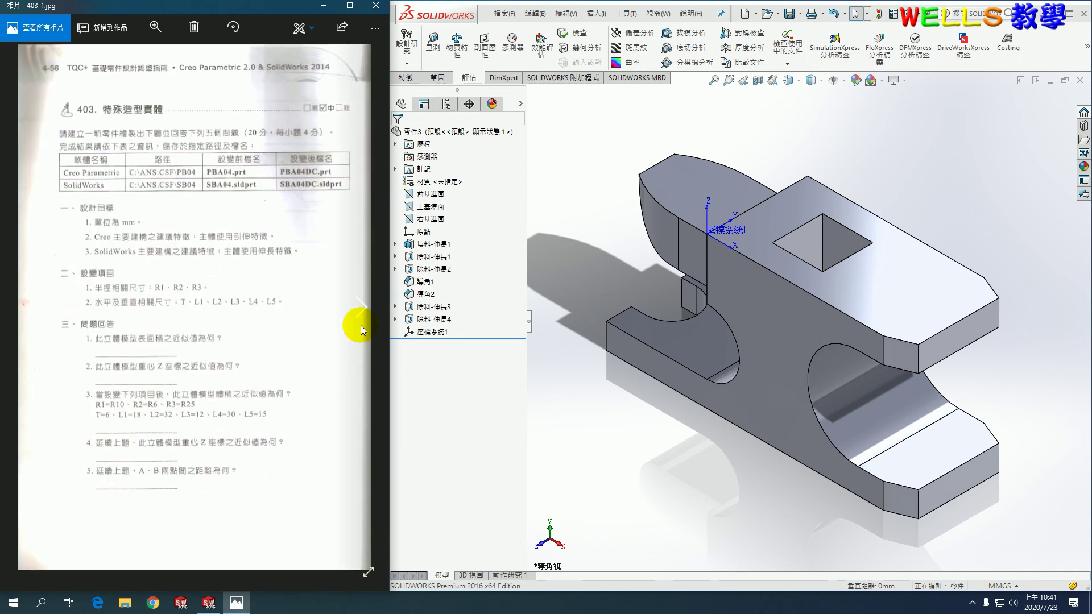
left_click(363, 312)
scroll(180, 255, "up", 1)
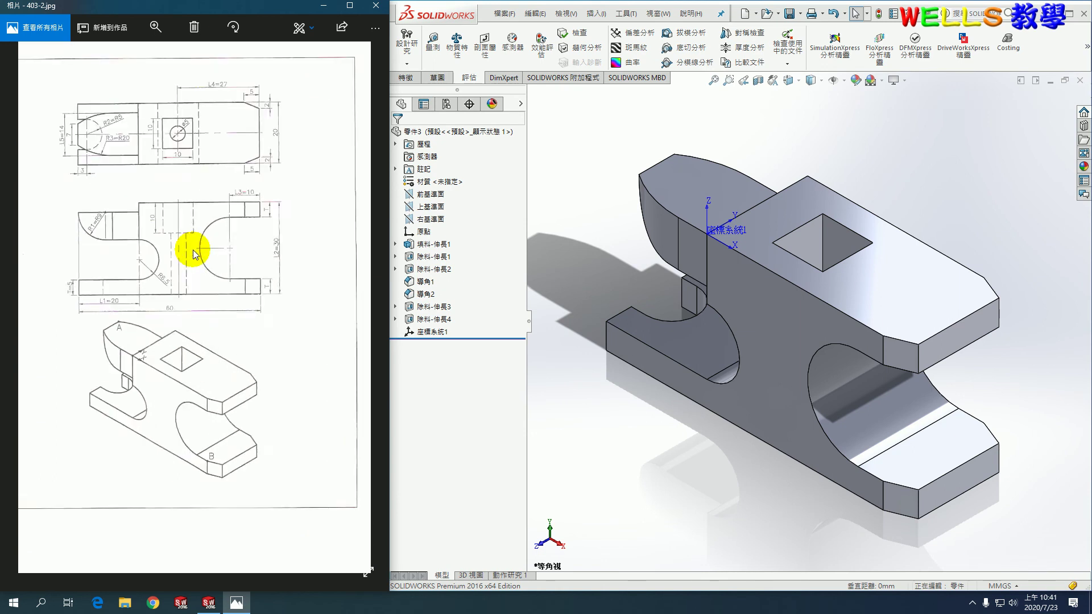
- Face base sketch 草圖1 under 填料-伸長1 and open it for editing
left_click(395, 244)
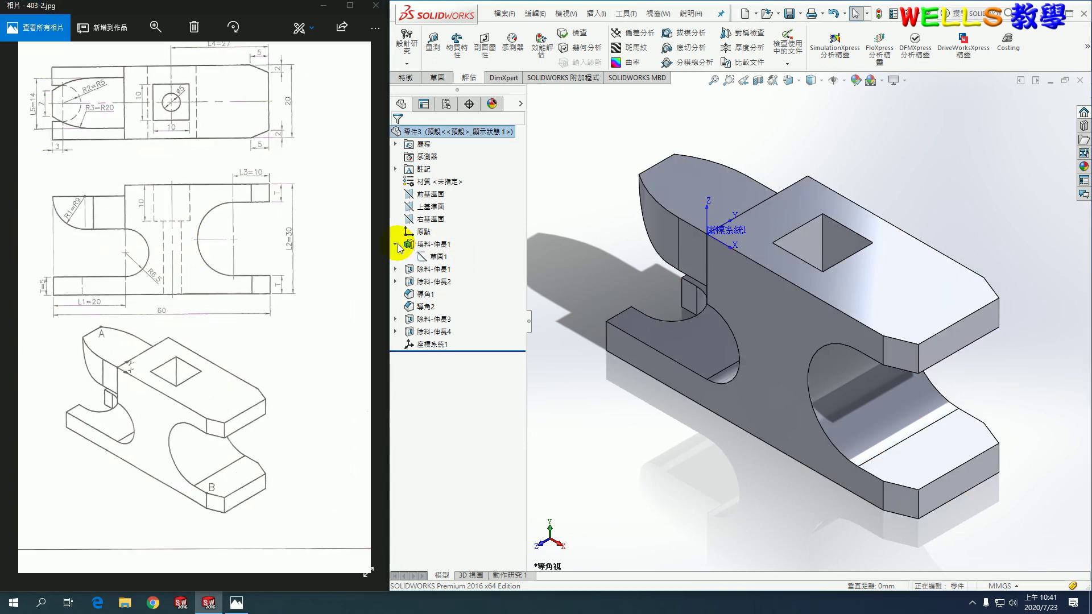
left_click(439, 256)
left_click(481, 241)
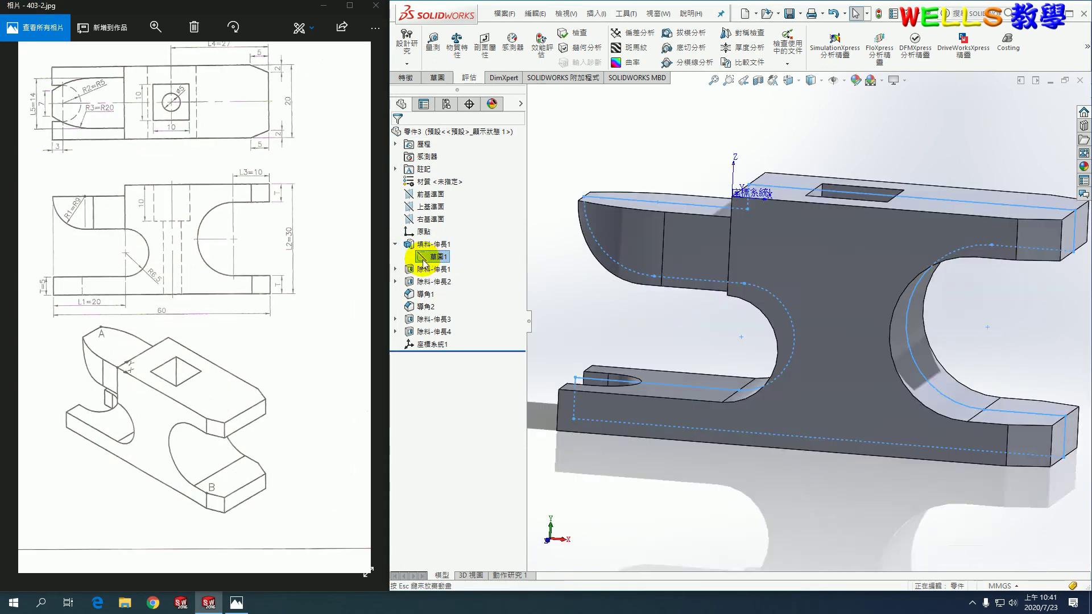
right_click(427, 257)
left_click(433, 229)
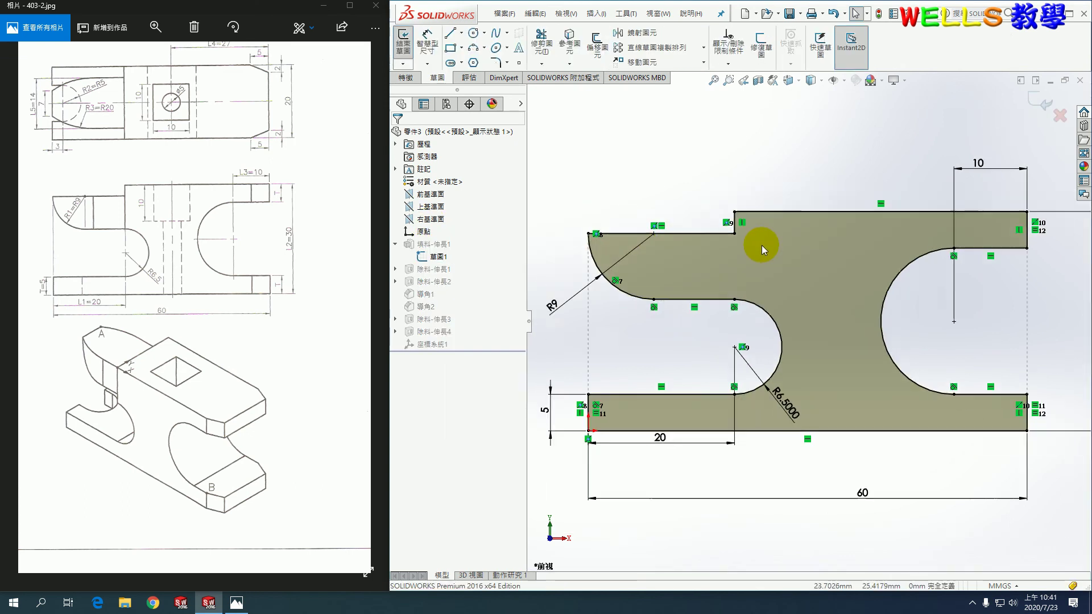
scroll(762, 244, "up", 2)
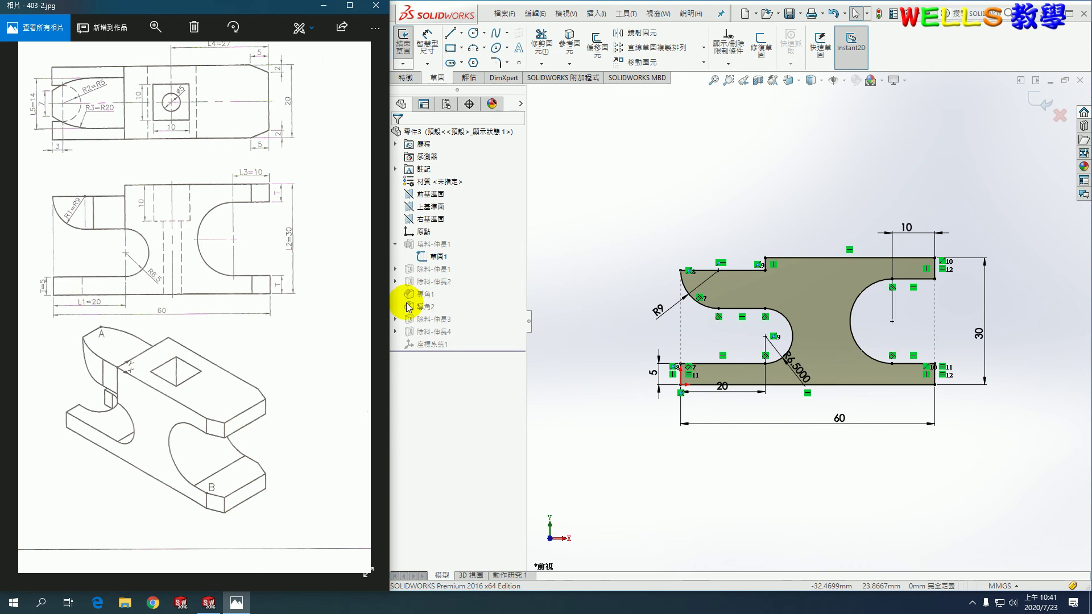
- Change the base thickness from 5 to 6 and the length from 20 to 18
left_click(654, 374)
type("6")
key("Return")
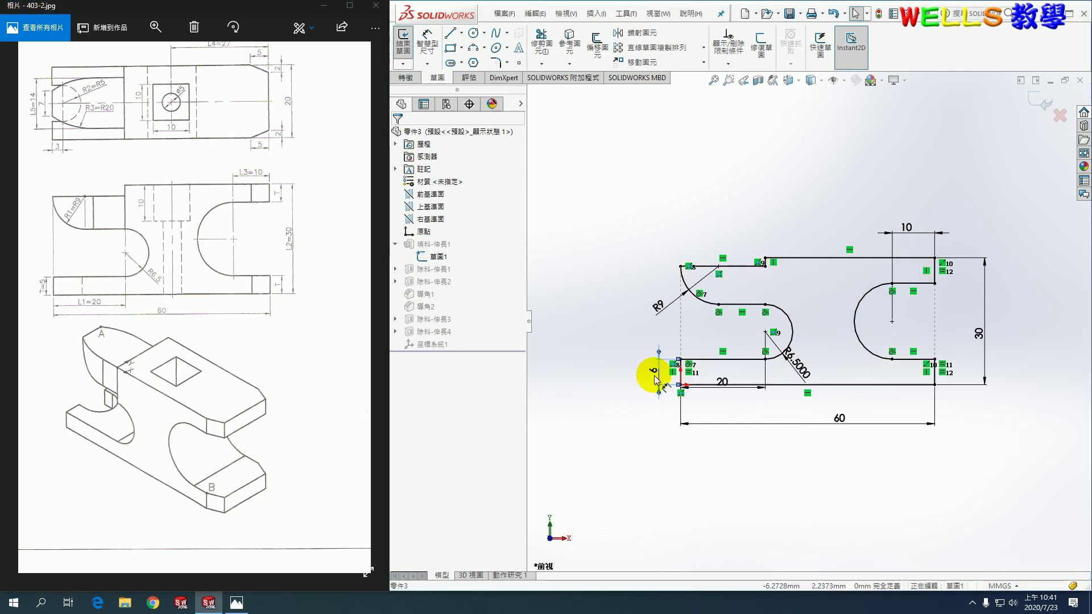
left_click(60, 206)
scroll(63, 211, "up", 3)
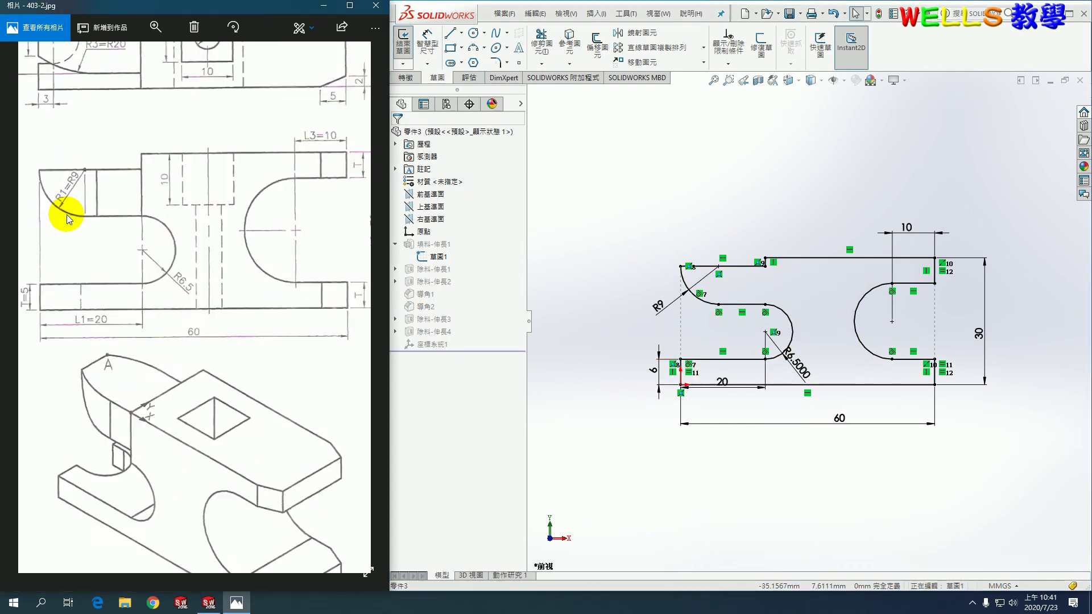
scroll(86, 260, "up", 1)
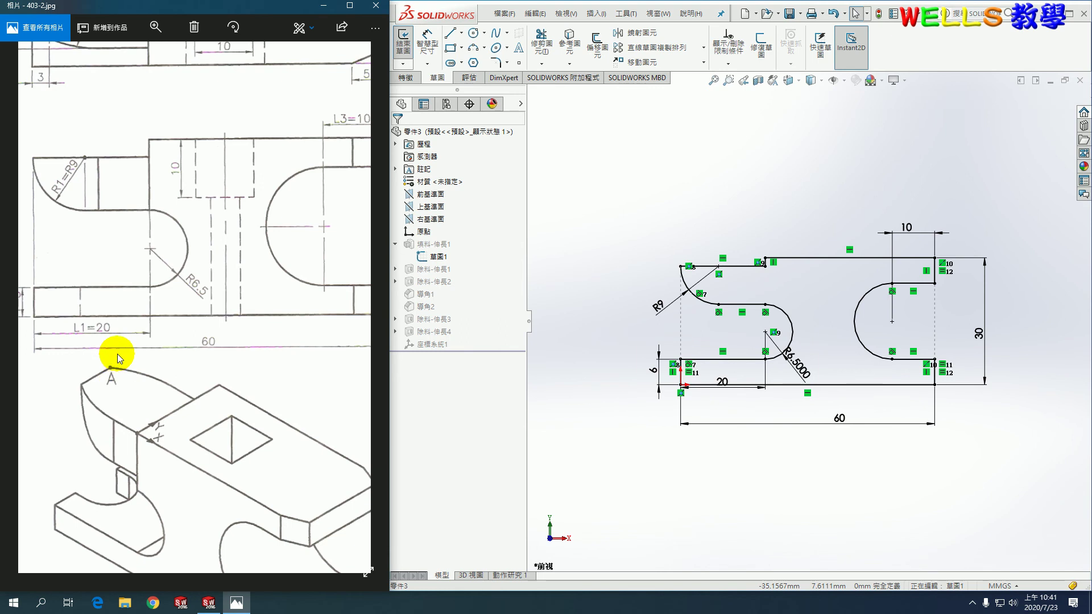
left_click_drag(722, 382, 715, 412)
left_click(715, 406)
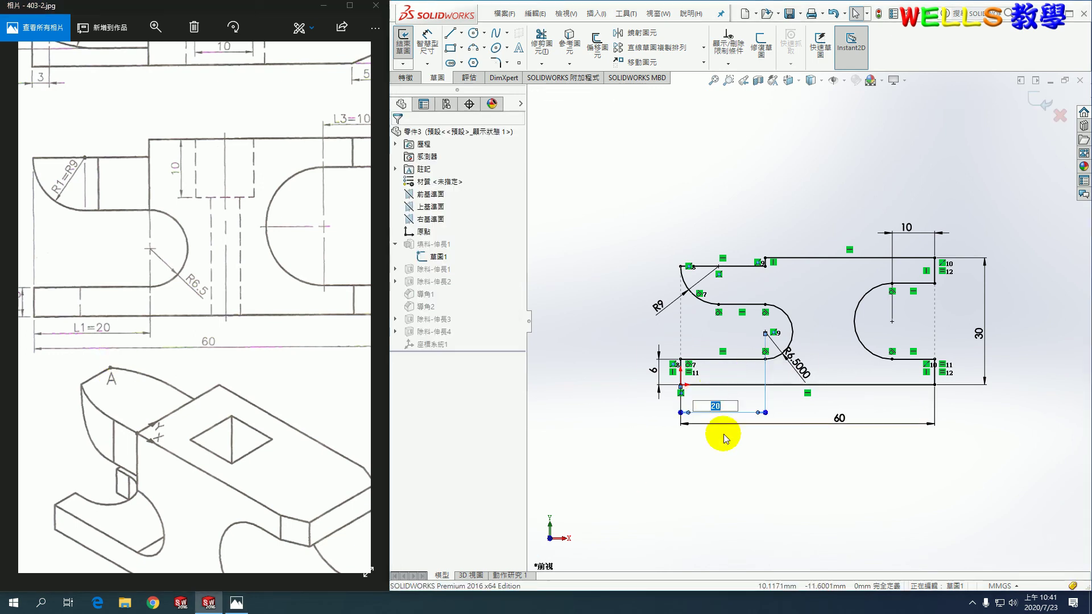
type("18")
key("Return")
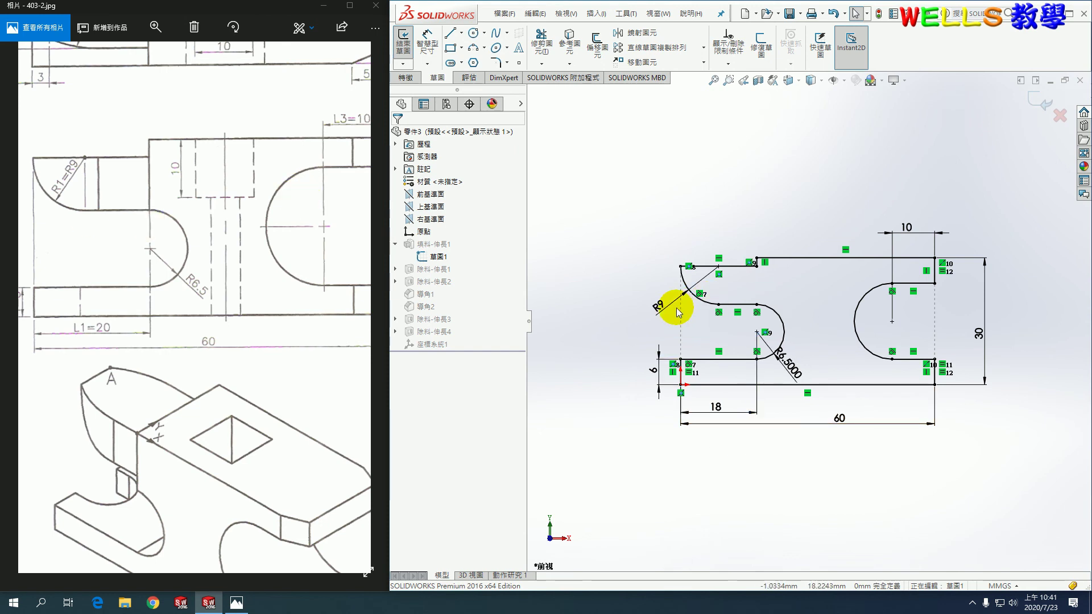
- Change R9 to R10, the slot's 10 to 12, and the 30 height to 32, then rebuild
left_click(656, 306)
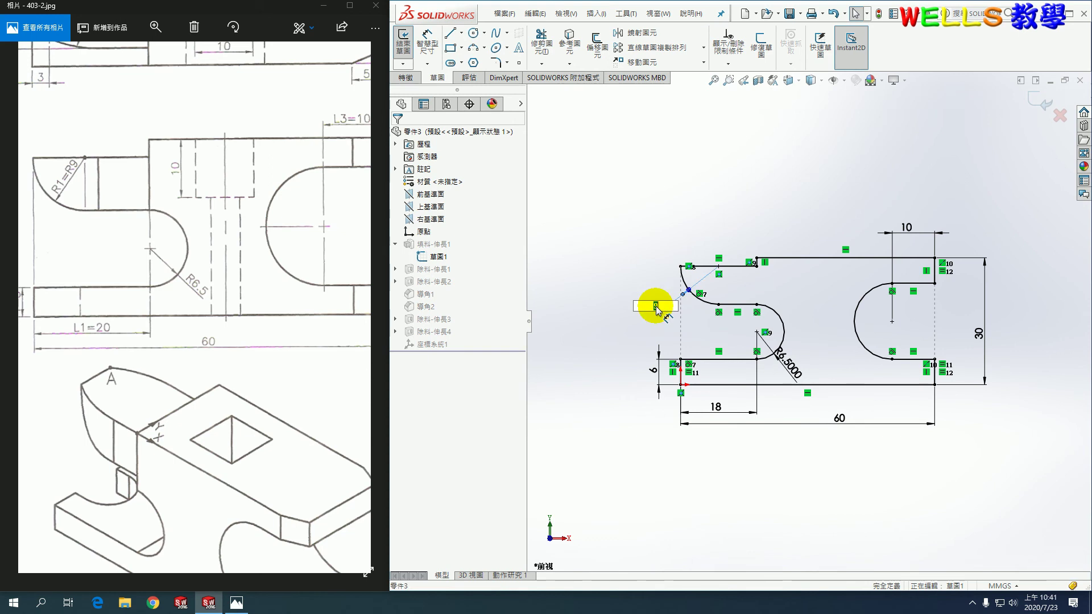
key("Return")
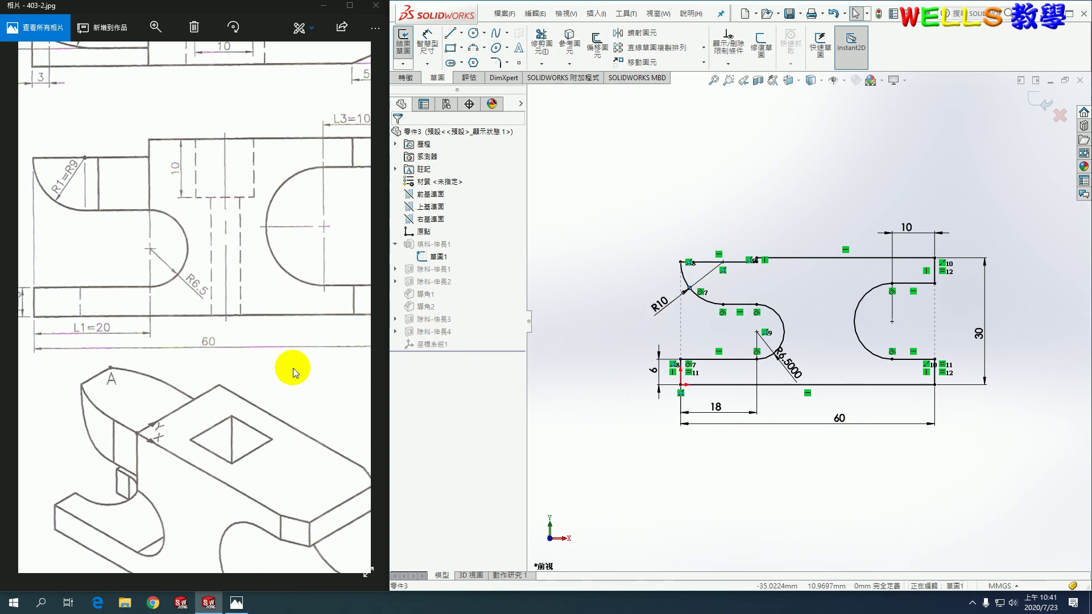
left_click_drag(226, 207, 166, 219)
left_click_drag(221, 239, 197, 236)
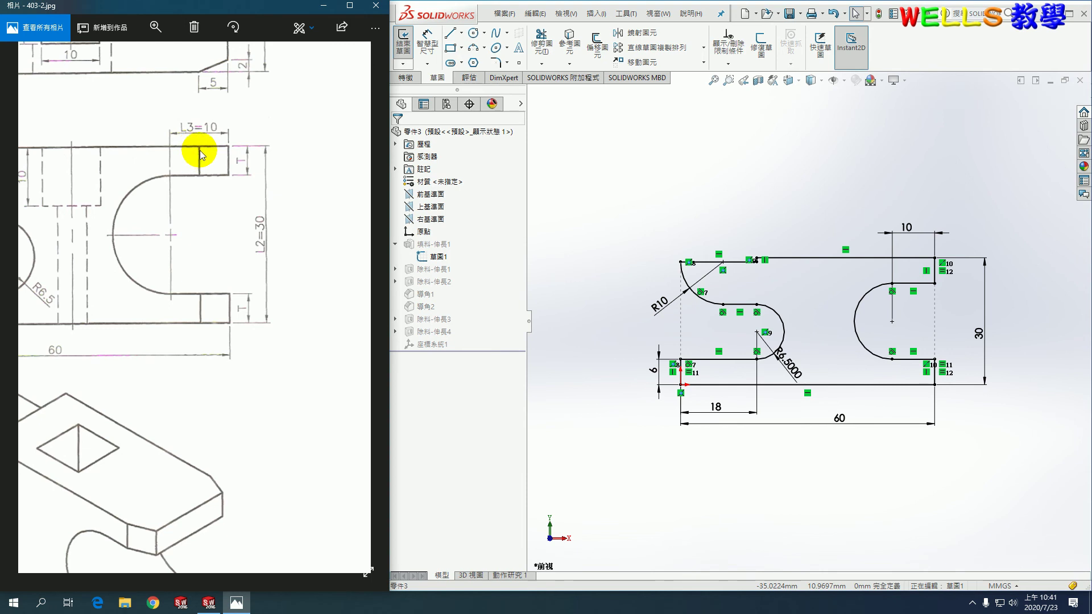
left_click(906, 234)
key("Return")
key("Escape")
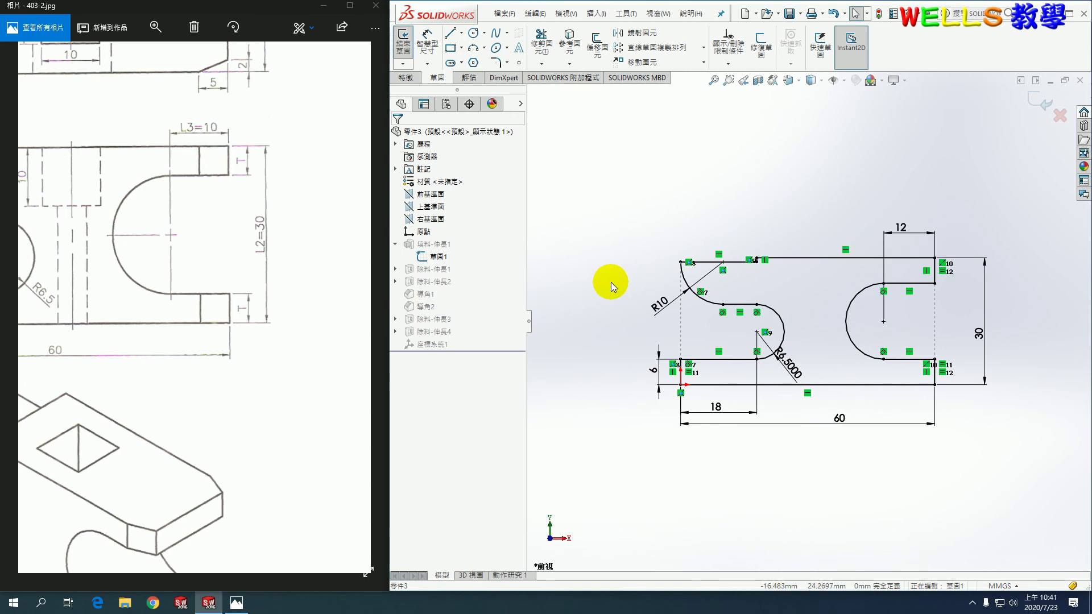
double_click(979, 334)
type("32")
key("Return")
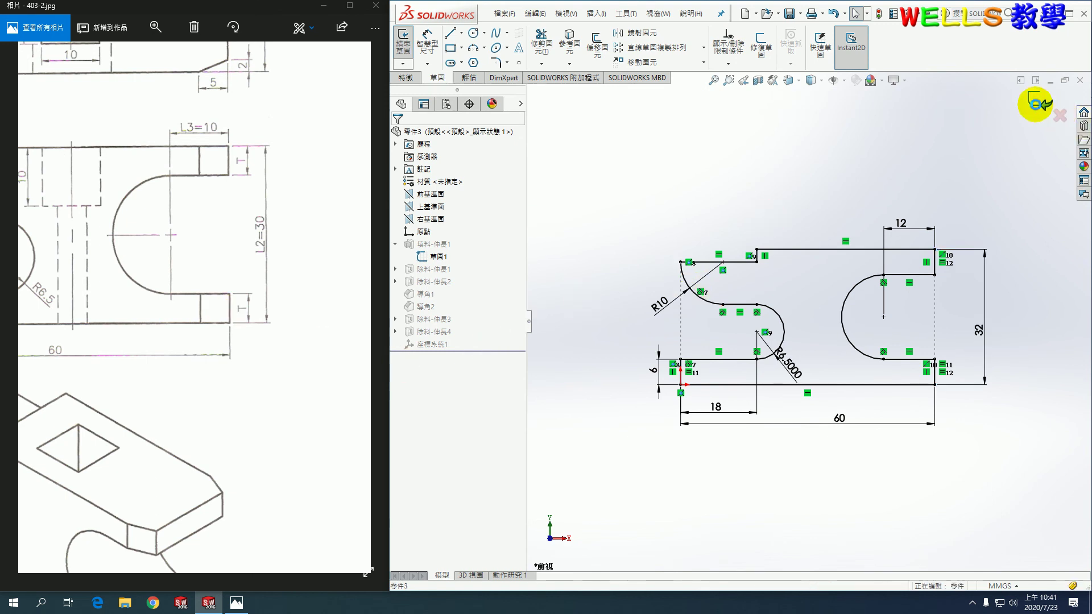
left_click(1036, 102)
- Show the drawing's left-end R2 and L5 dimensions, then select 草圖2 under 除料-伸長1
mouse_move(92, 243)
left_mouse_down()
mouse_move(182, 353)
mouse_move(188, 401)
left_mouse_up()
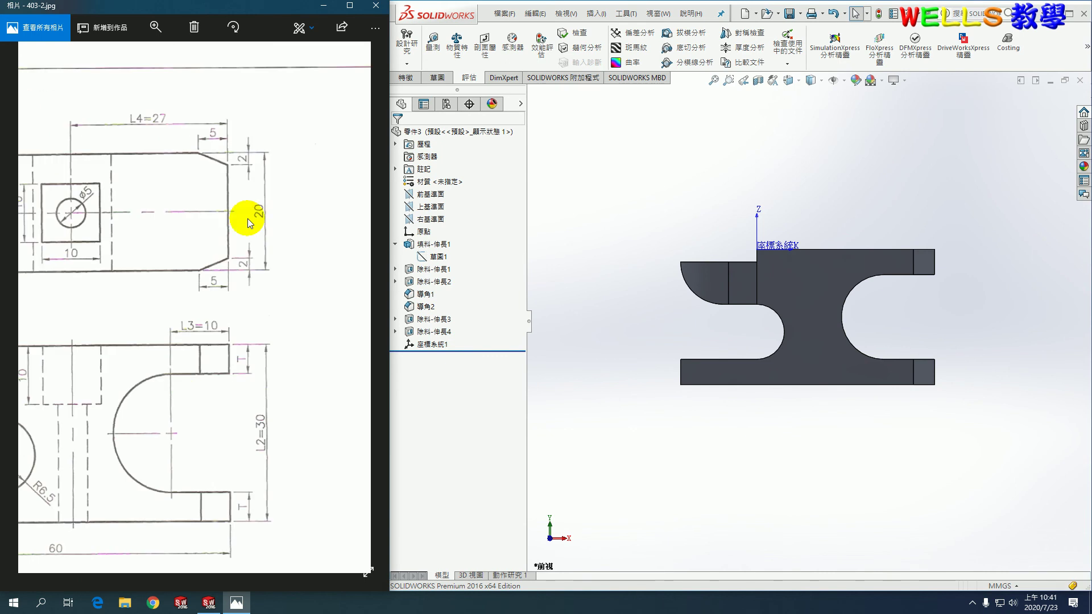
left_click_drag(201, 220, 265, 219)
mouse_move(173, 223)
left_mouse_down()
mouse_move(272, 227)
mouse_move(252, 222)
left_mouse_up()
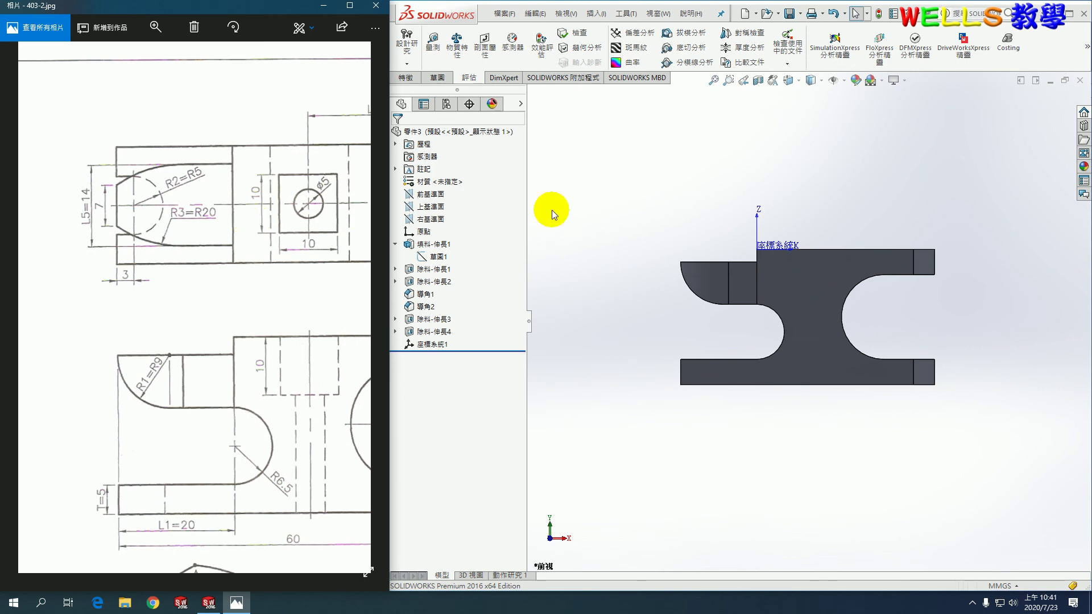
left_click(586, 189)
left_click(396, 271)
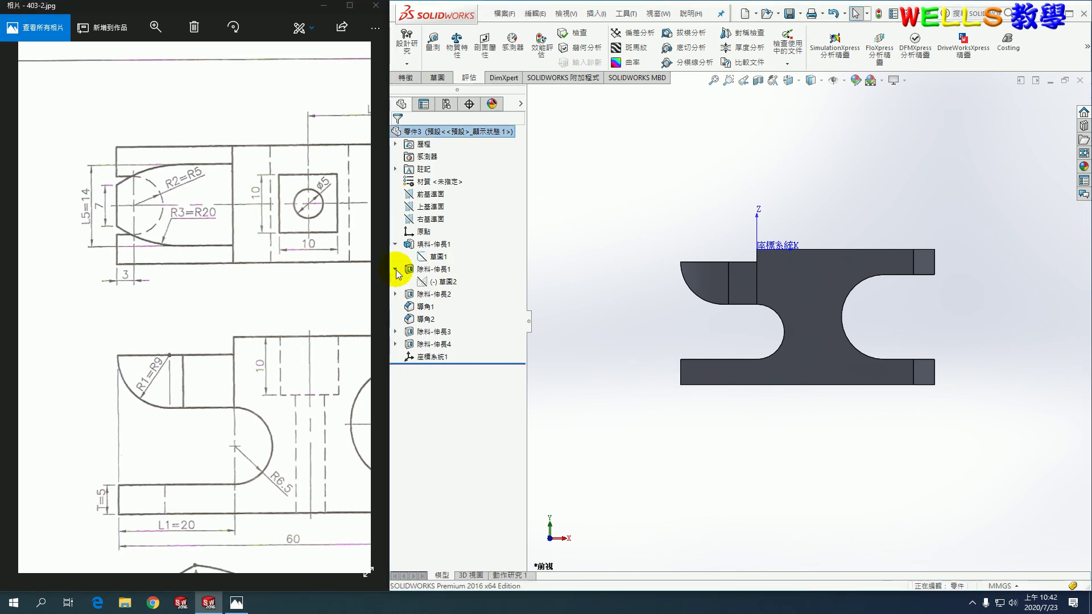
left_click(441, 281)
- Open 草圖2 for editing, facing it, and add a 7 half-width dimension
left_click(469, 265)
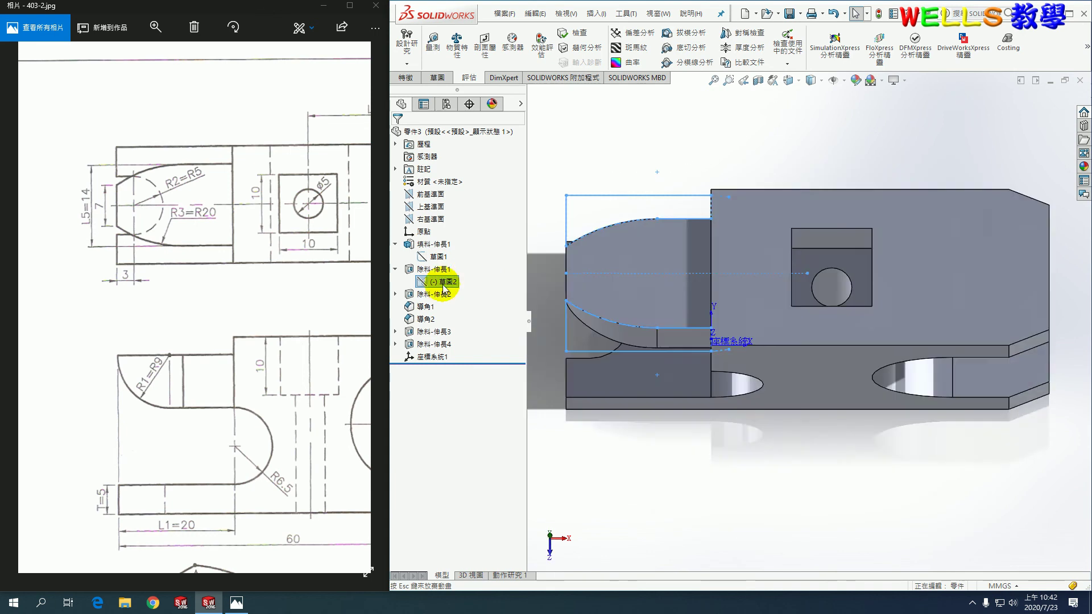
right_click(453, 281)
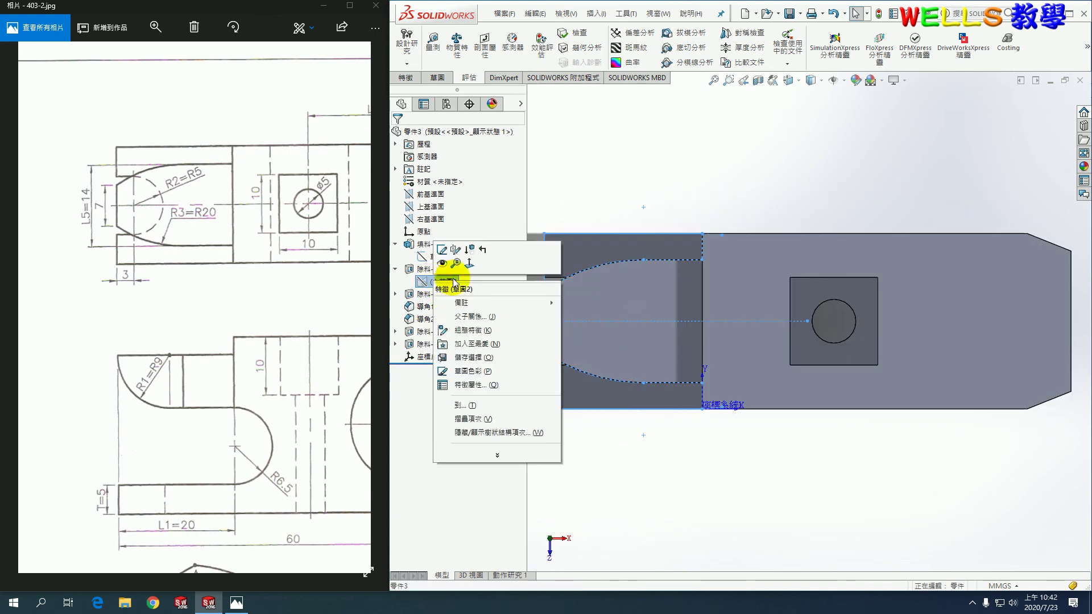
left_click(442, 249)
scroll(626, 244, "down", 2)
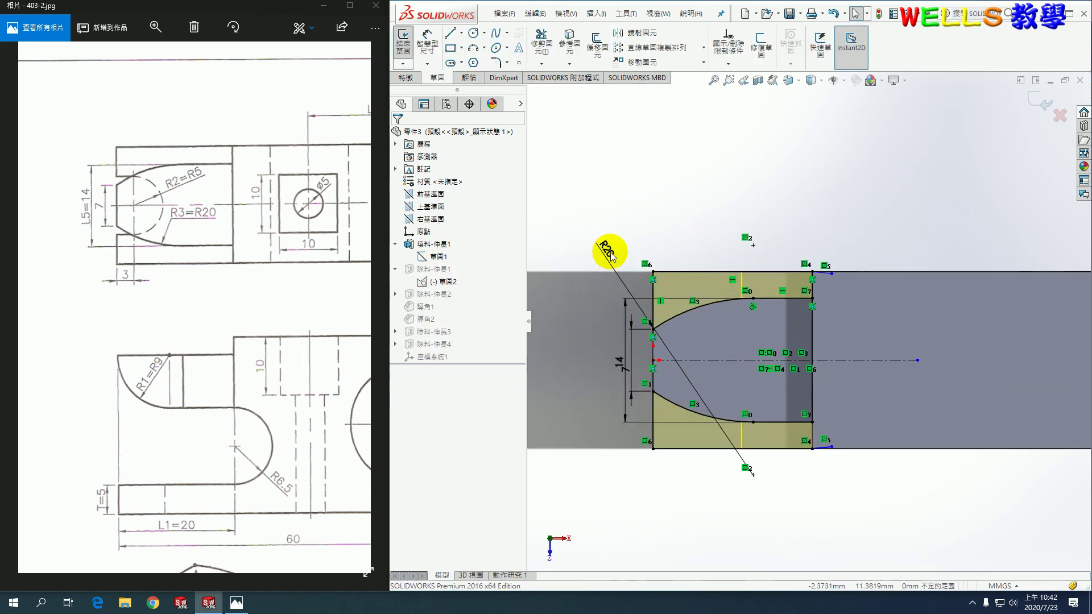
mouse_move(607, 365)
left_mouse_down()
mouse_move(633, 368)
mouse_move(619, 377)
left_mouse_up()
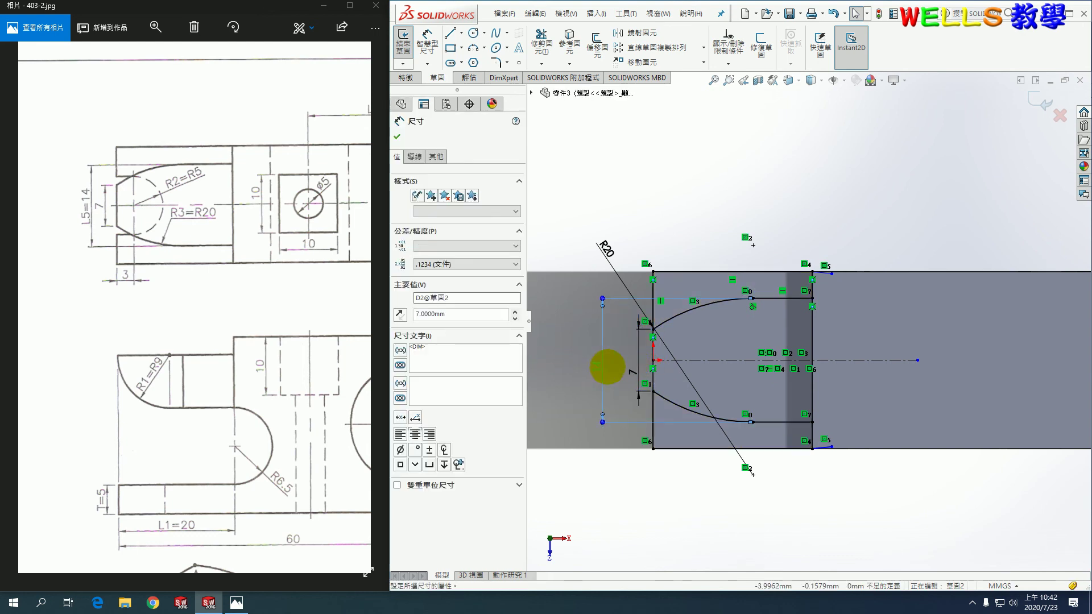
left_click(618, 377)
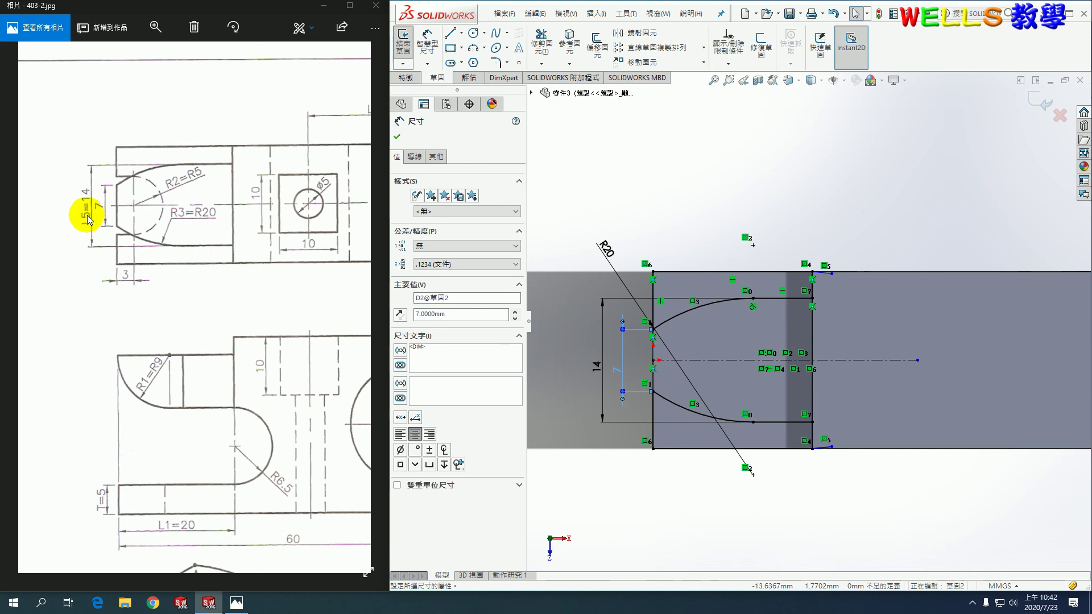
- Change the 14 width to 15 and the R20 arcs to R25, then rebuild the cut
left_click_drag(593, 366, 588, 378)
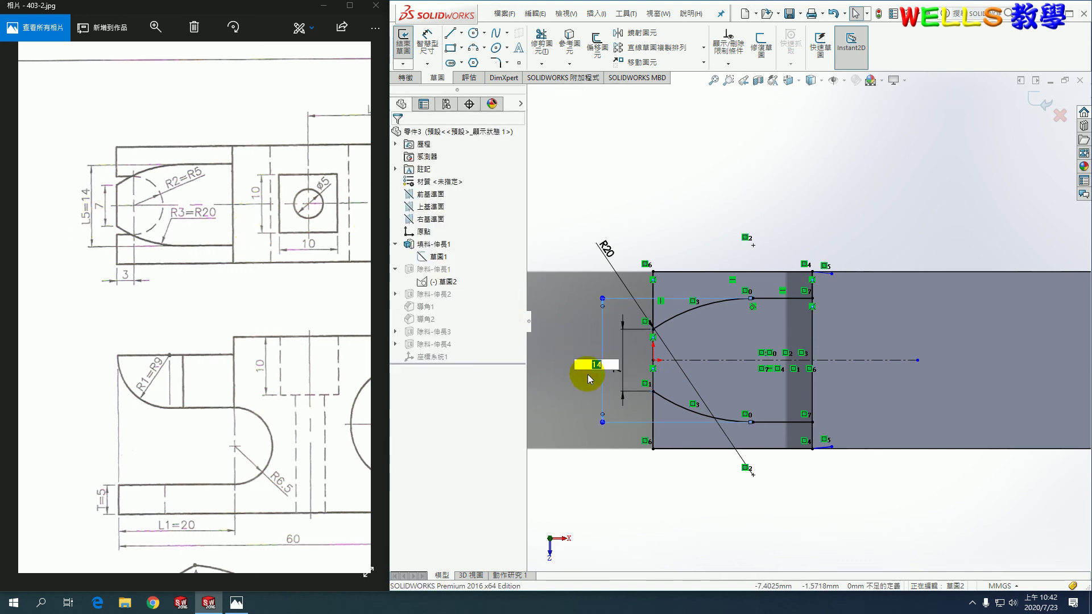
type("15")
key("Return")
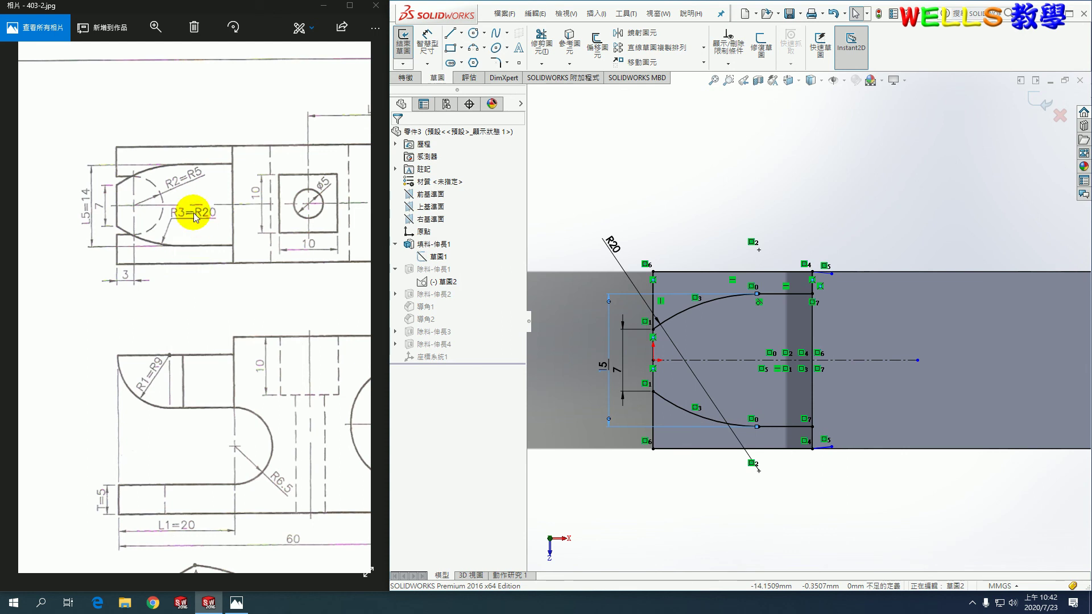
double_click(615, 248)
type("25")
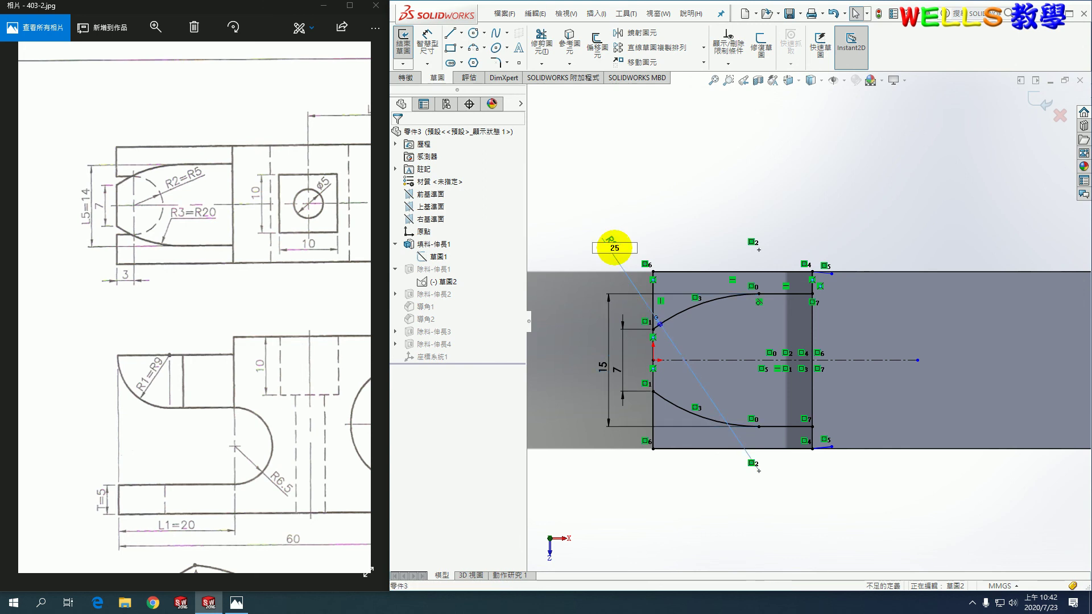
key("Return")
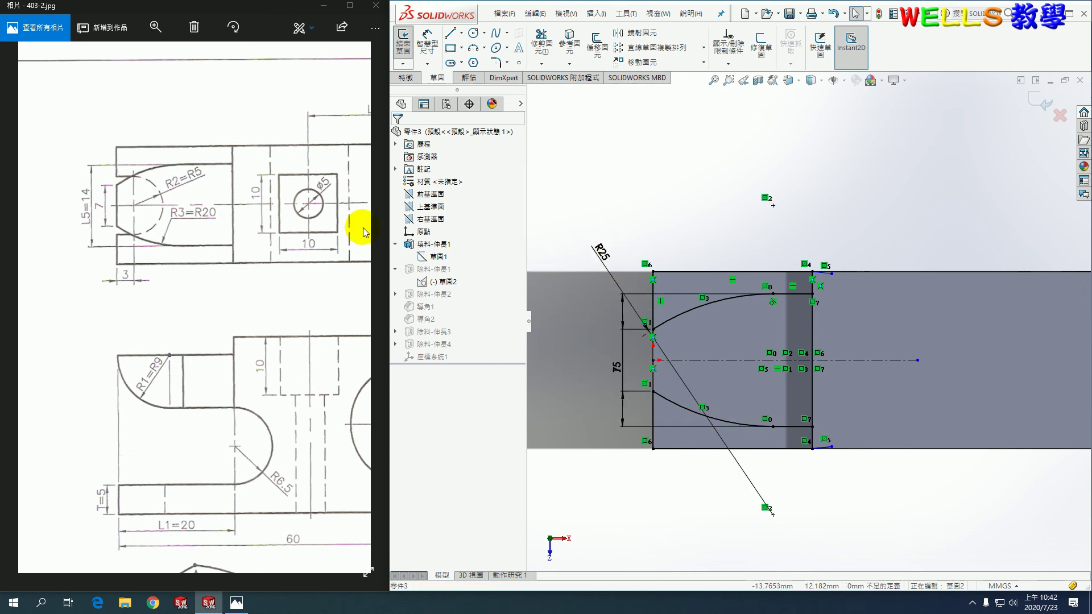
left_click(1037, 104)
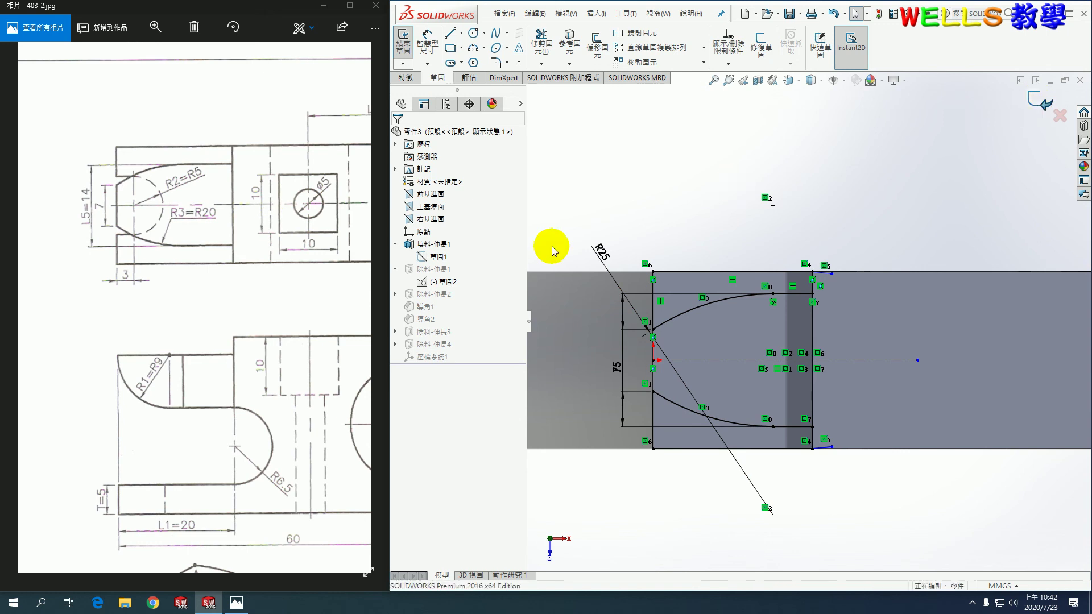
- Change the R5 arc radius in 草圖3 to R6 and rebuild the part
left_click(395, 295)
left_click(437, 309)
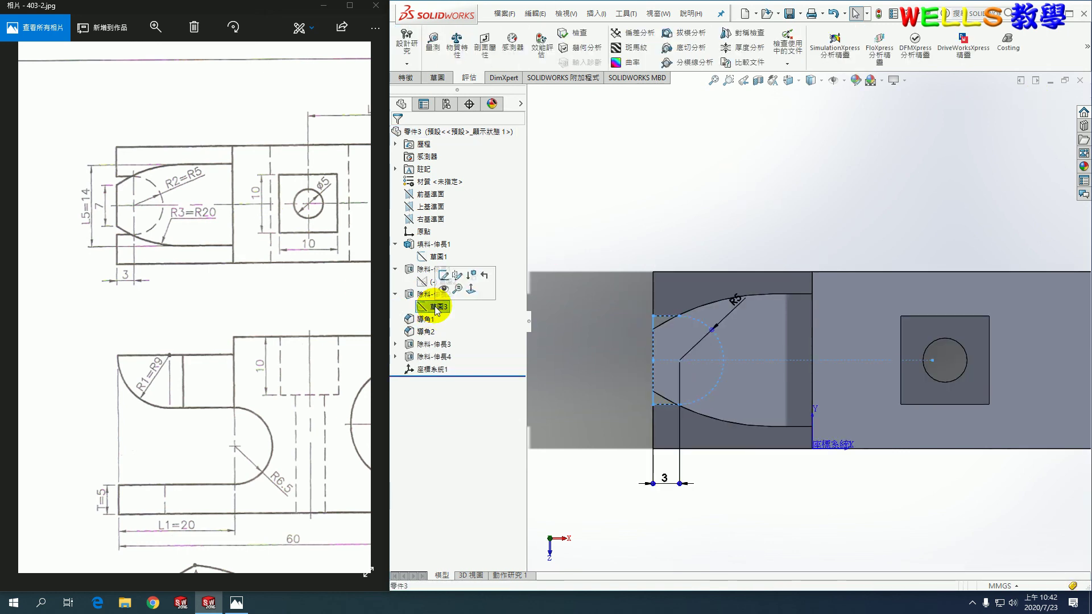
left_click(442, 279)
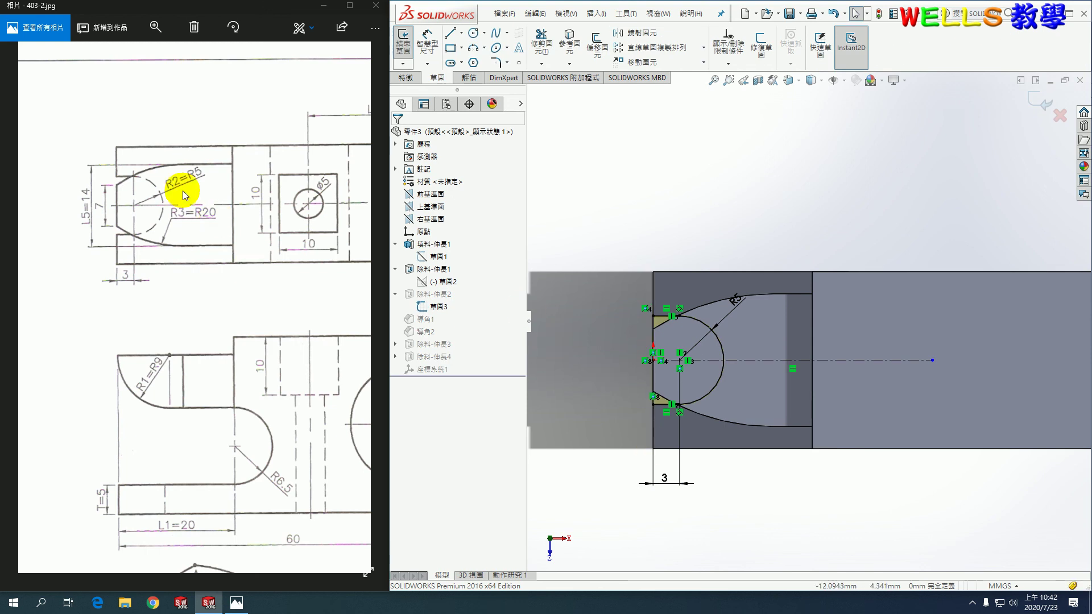
double_click(732, 300)
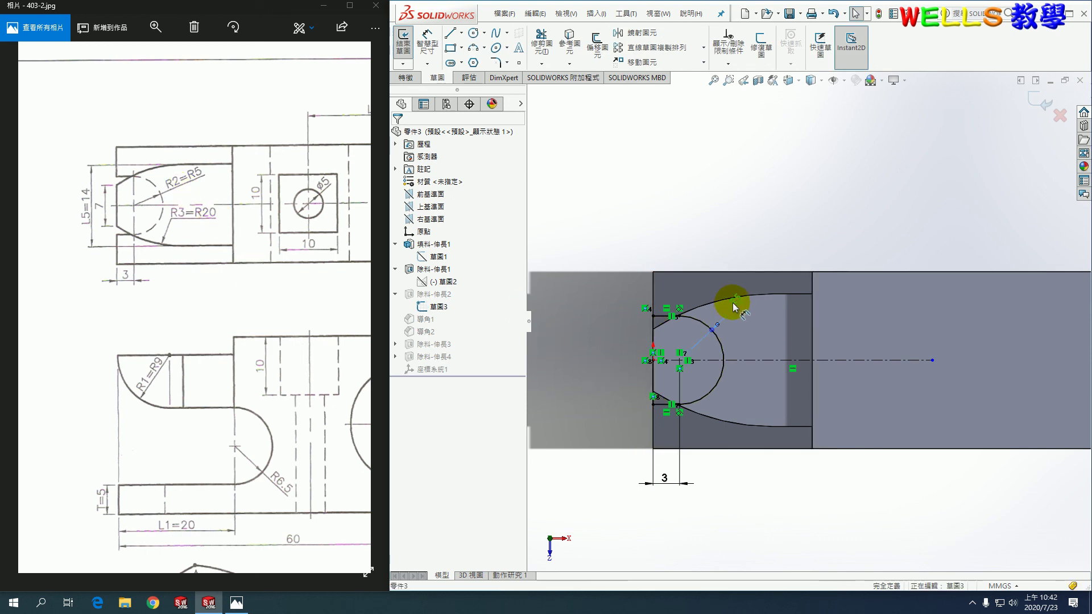
type("6")
key("Return")
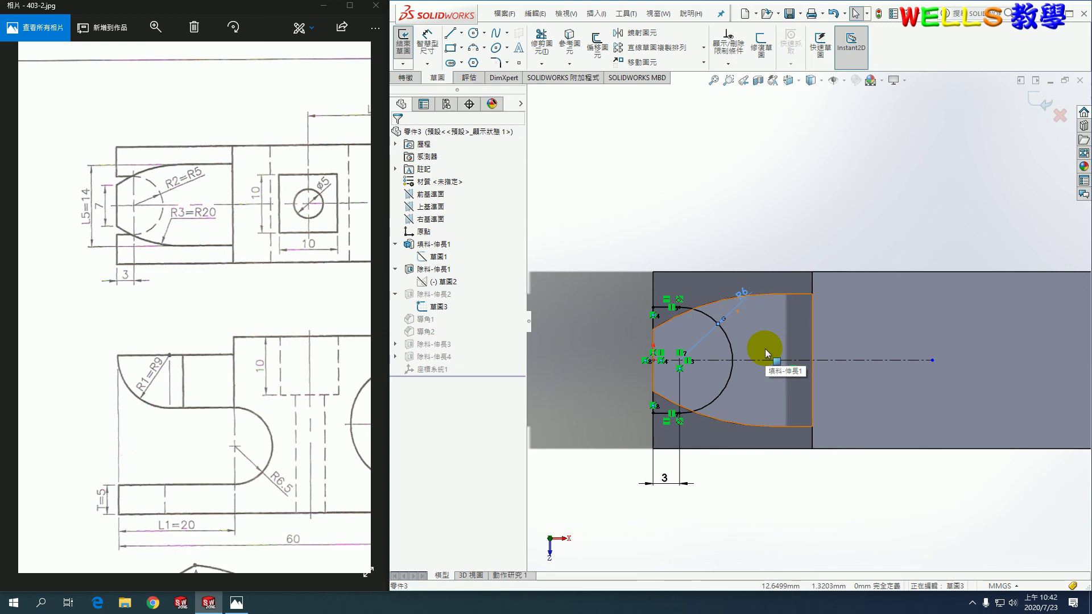
left_click(1059, 108)
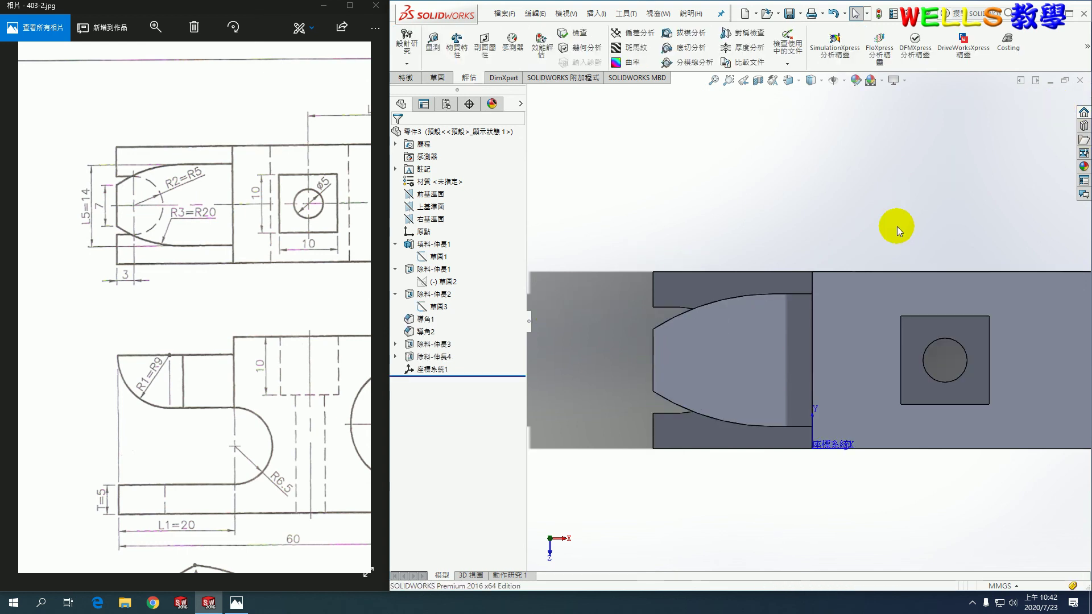
mouse_move(320, 233)
left_mouse_down()
mouse_move(196, 232)
mouse_move(200, 212)
mouse_move(192, 229)
left_mouse_up()
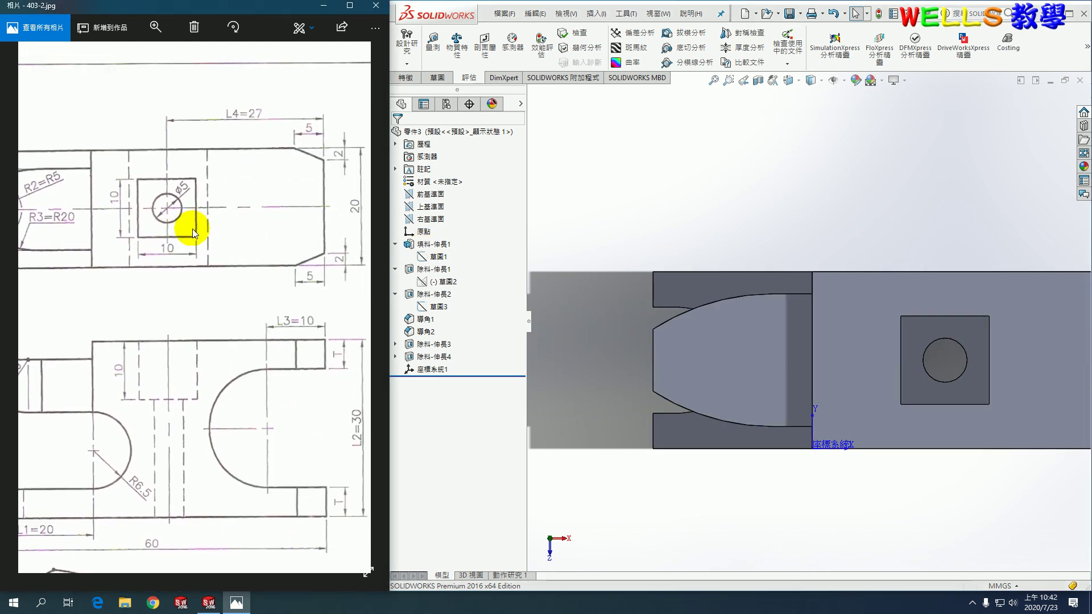
- Move the square pocket in 草圖4 from 27 to 30 and rebuild
left_click(404, 348)
left_click(395, 344)
left_click(437, 356)
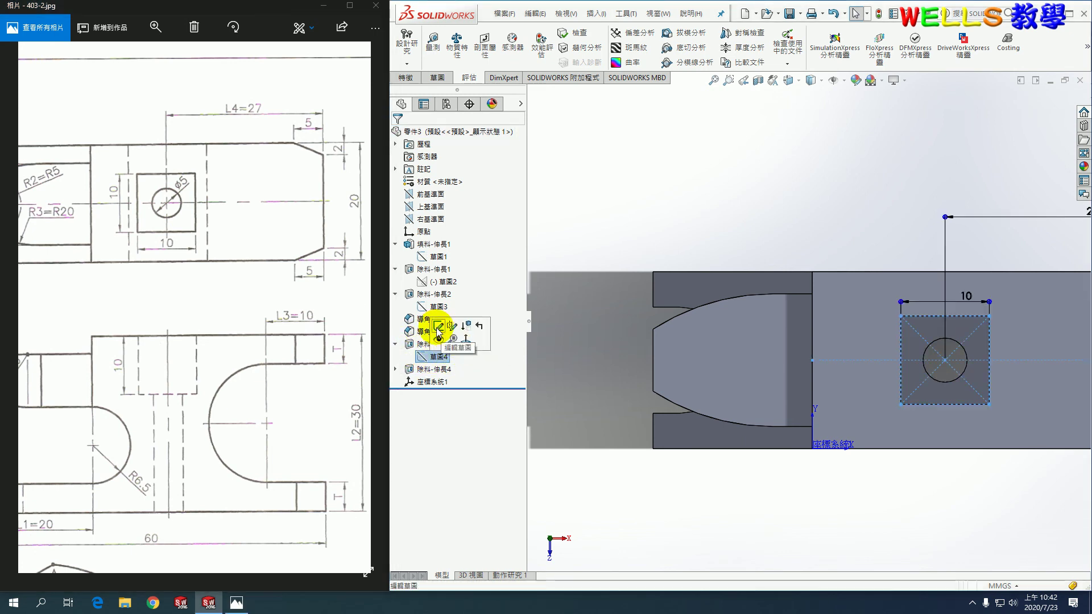
left_click(438, 327)
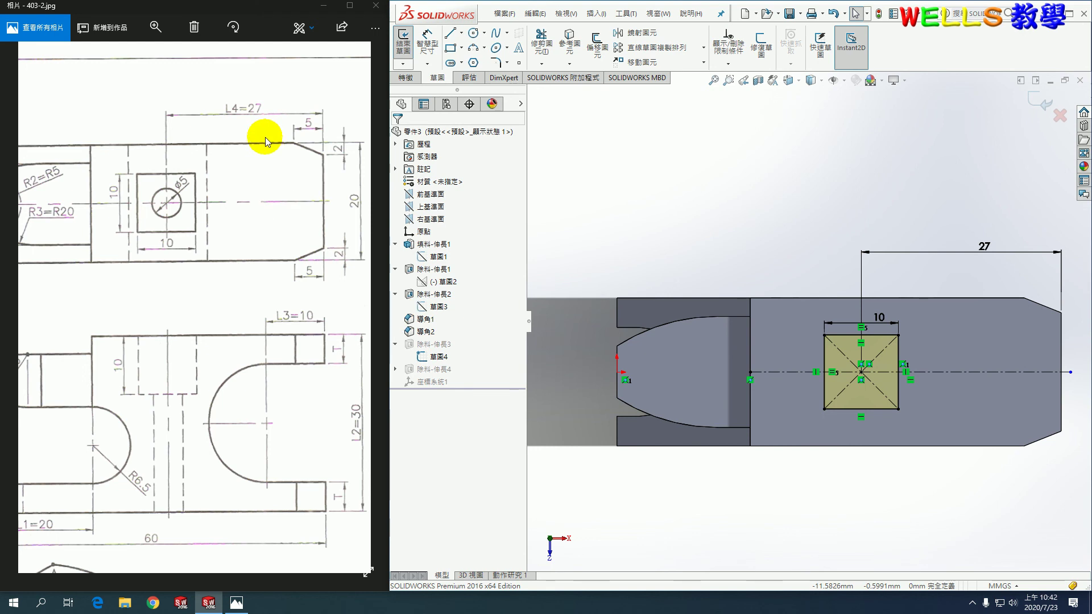
left_click(984, 248)
type("0")
key("Return")
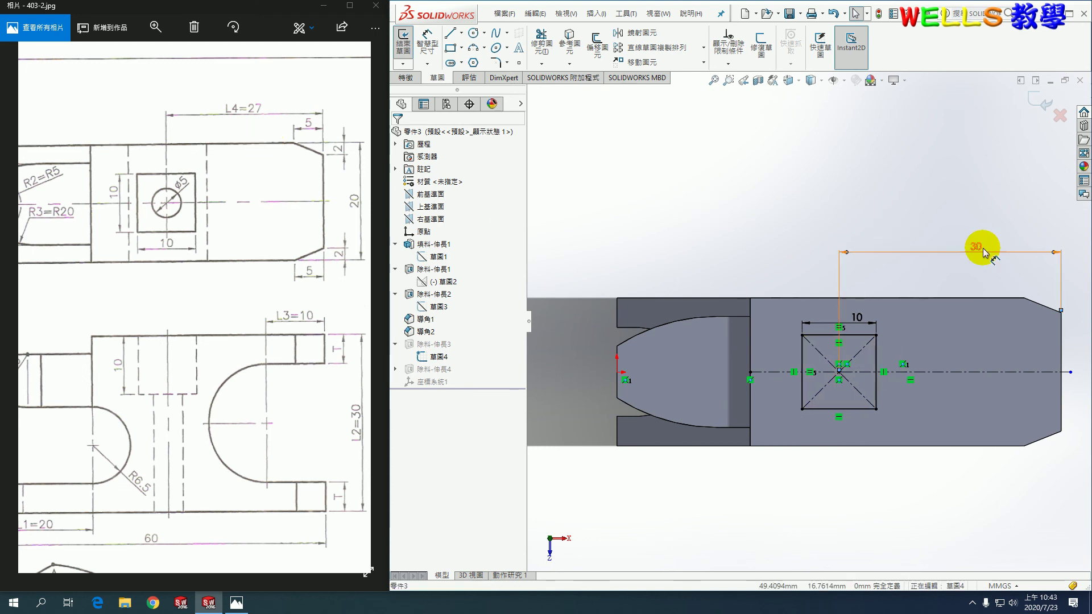
left_click(1039, 104)
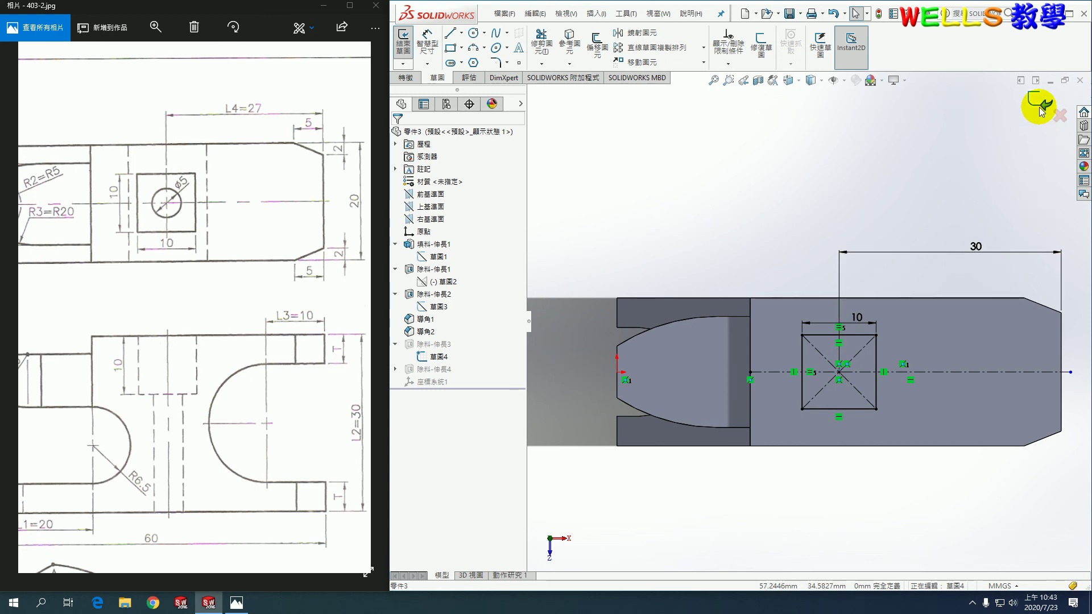
- Move the round hole in 草圖5 from 27 to 30 and rebuild
left_click(395, 369)
left_click(435, 382)
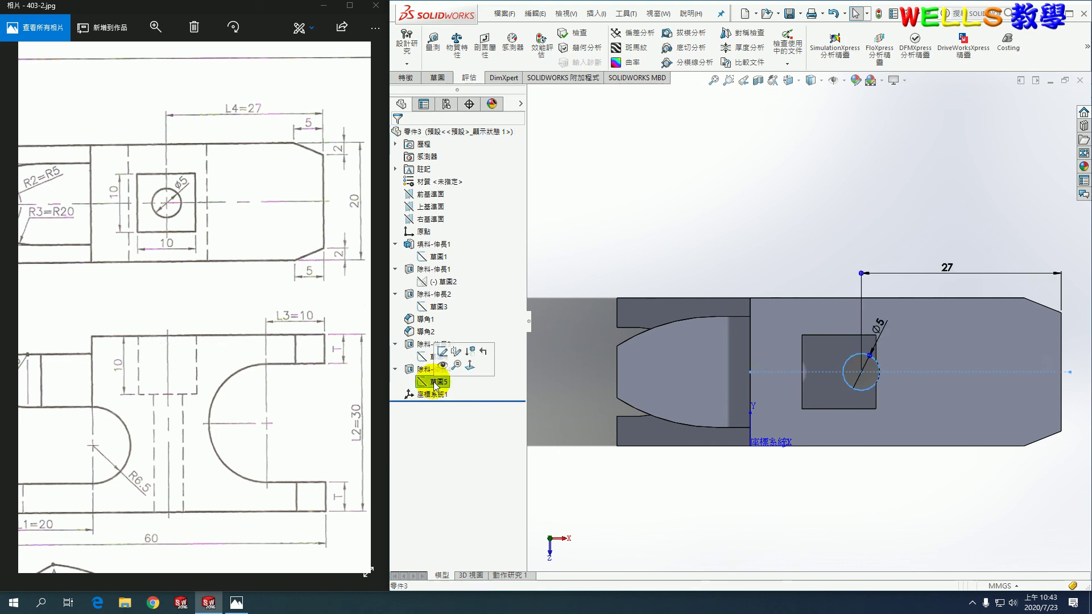
left_click(442, 351)
double_click(957, 272)
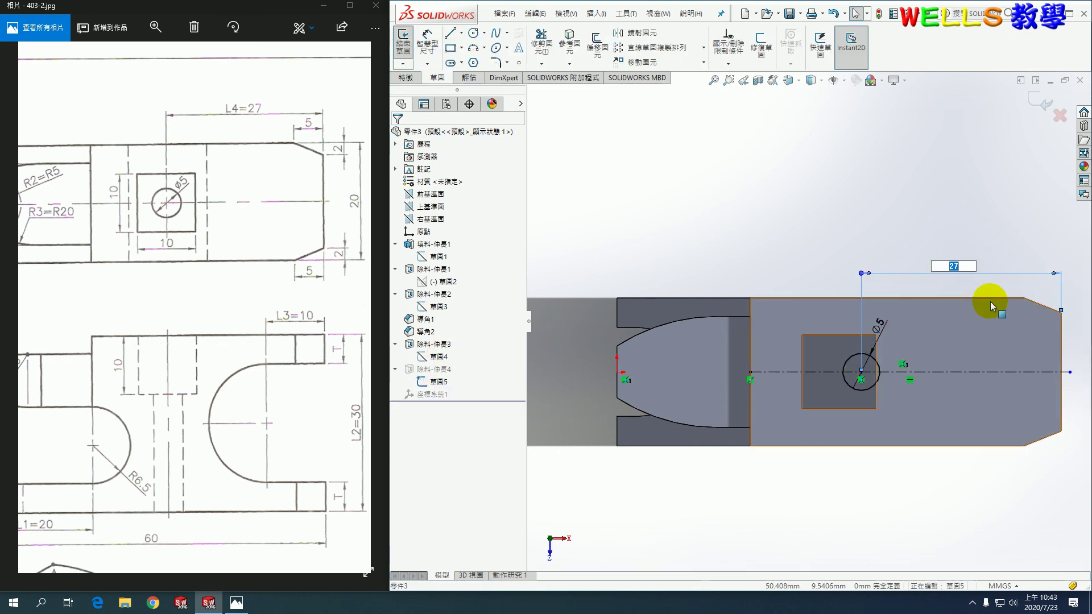
type("0")
key("Return")
left_click(1039, 102)
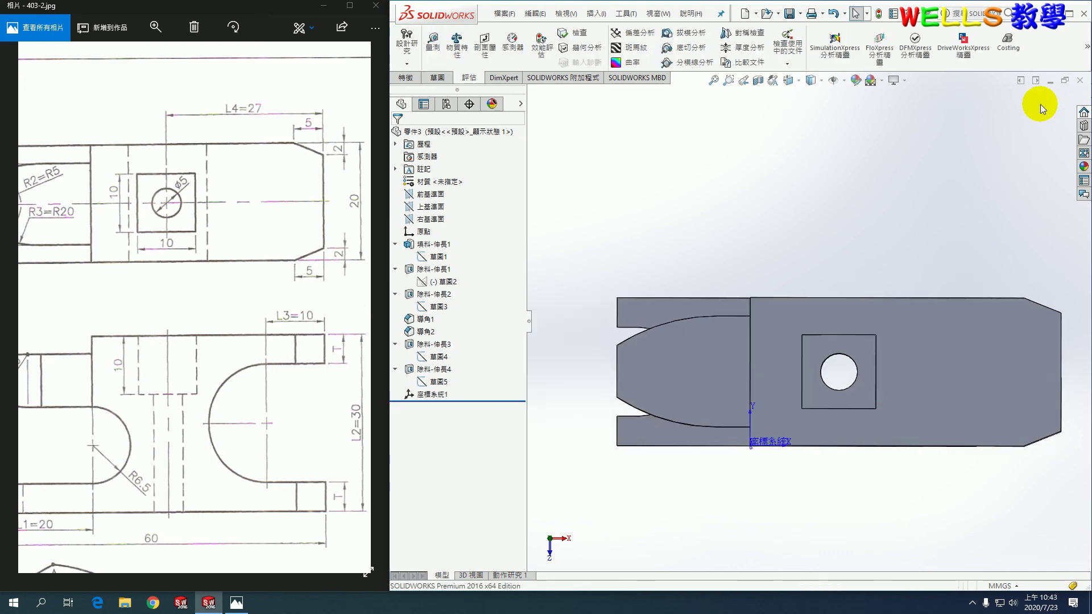
key("ctrl+7")
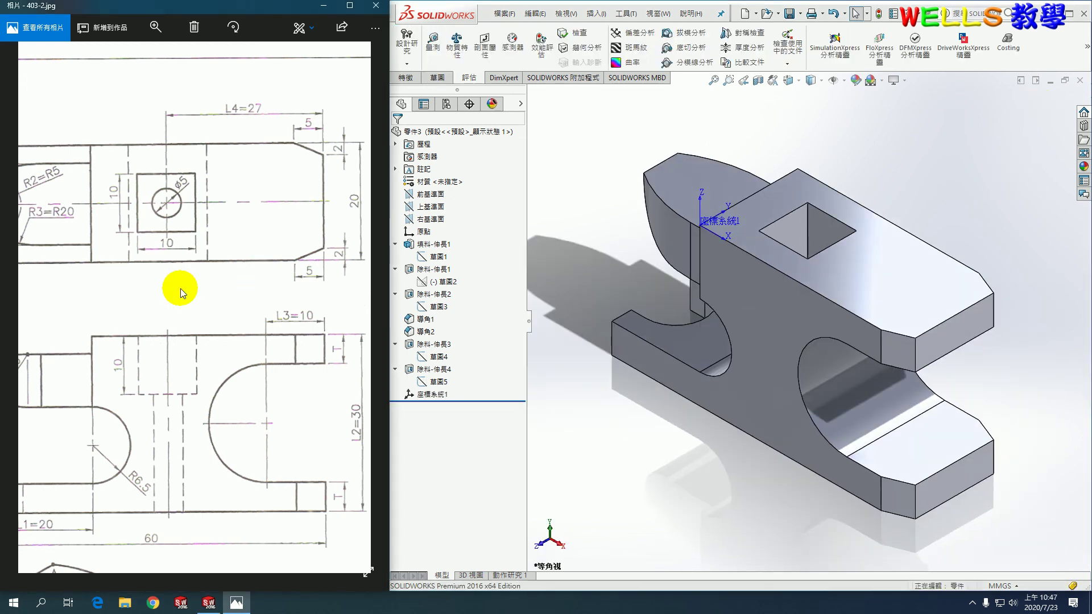
scroll(180, 288, "down", 3, "ctrl")
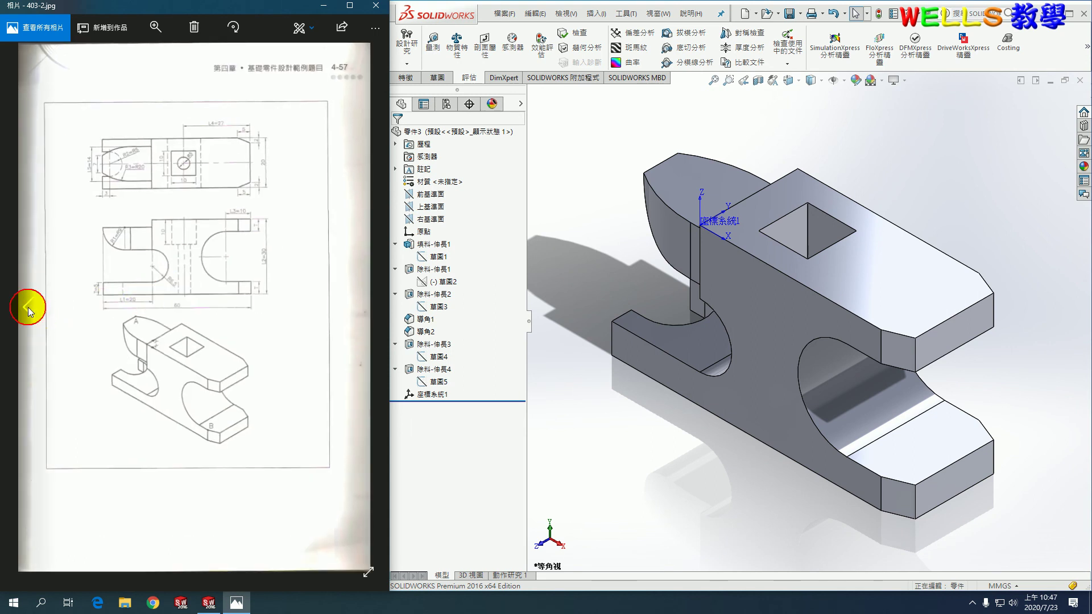
left_click(28, 307)
scroll(129, 363, "up", 2, "ctrl")
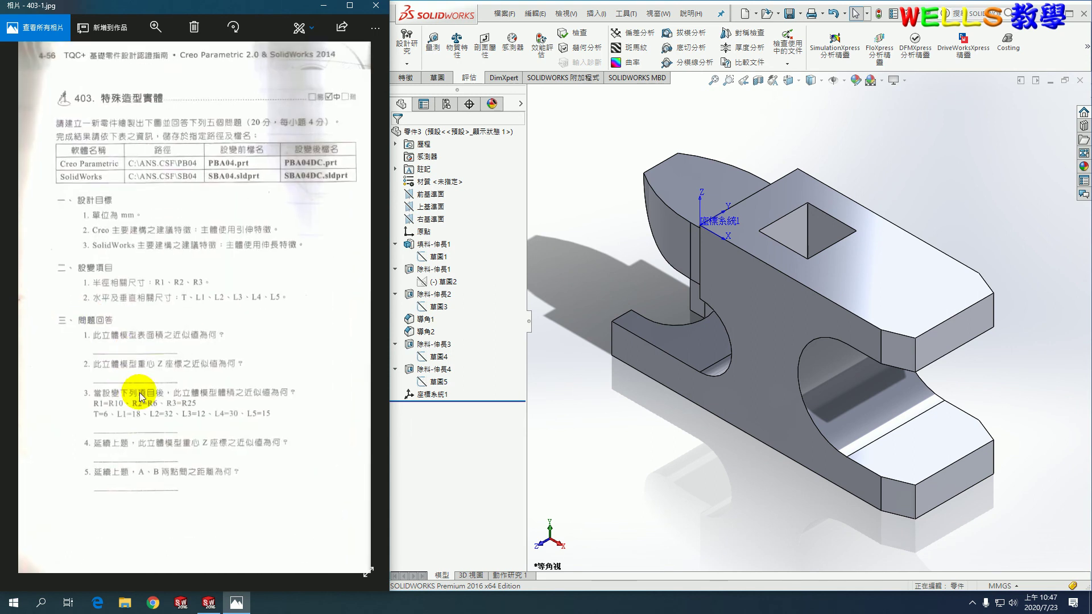
scroll(130, 359, "up", 2, "ctrl")
scroll(131, 347, "up", 1, "ctrl")
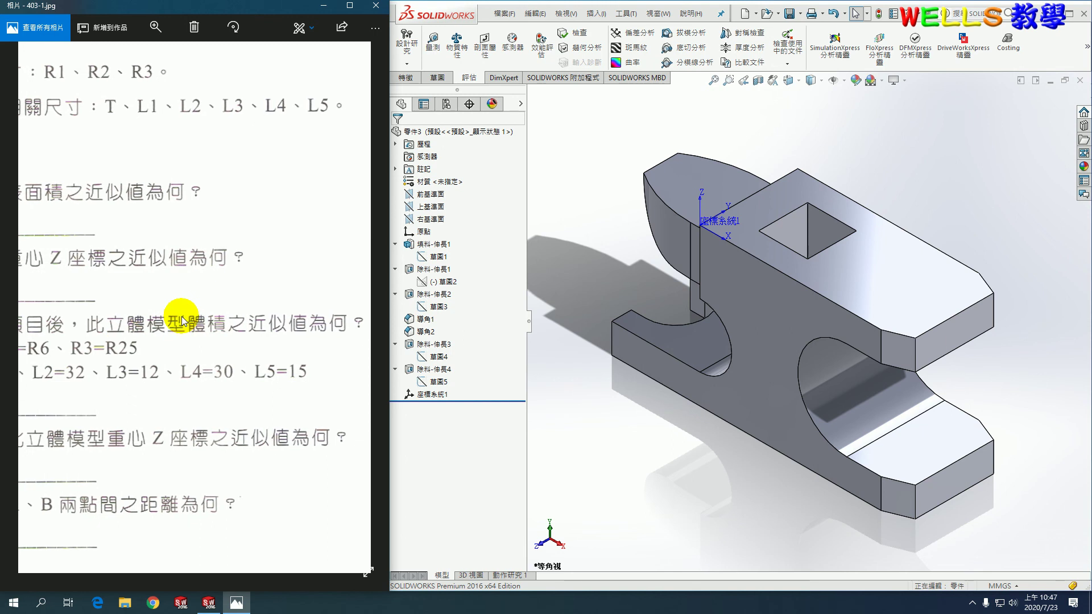
left_click(457, 46)
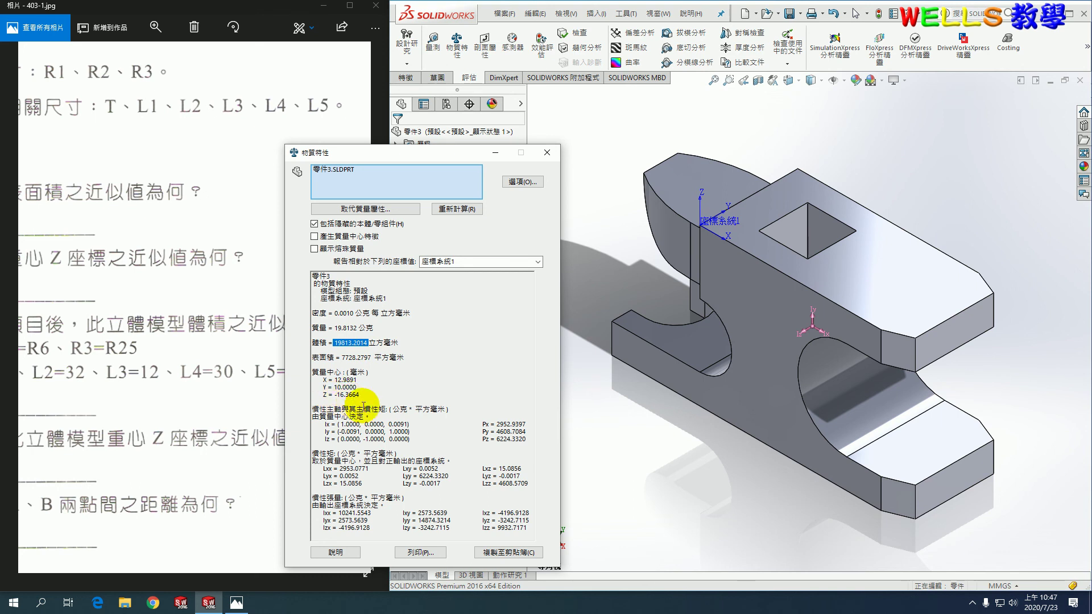
left_click(135, 468)
scroll(209, 424, "down", 2, "ctrl")
scroll(216, 415, "down", 2, "ctrl")
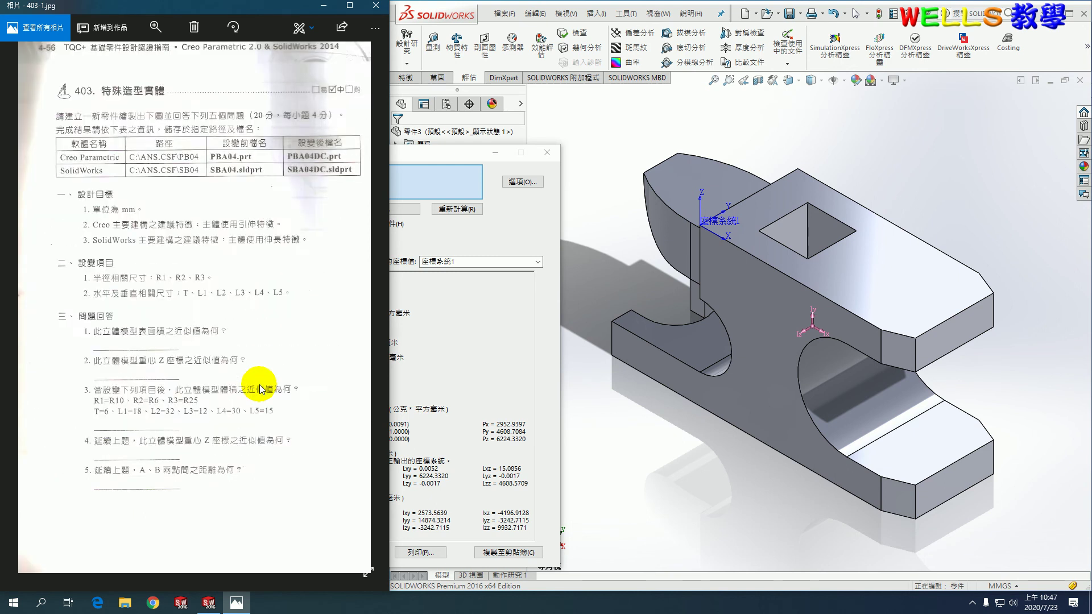
left_click(361, 301)
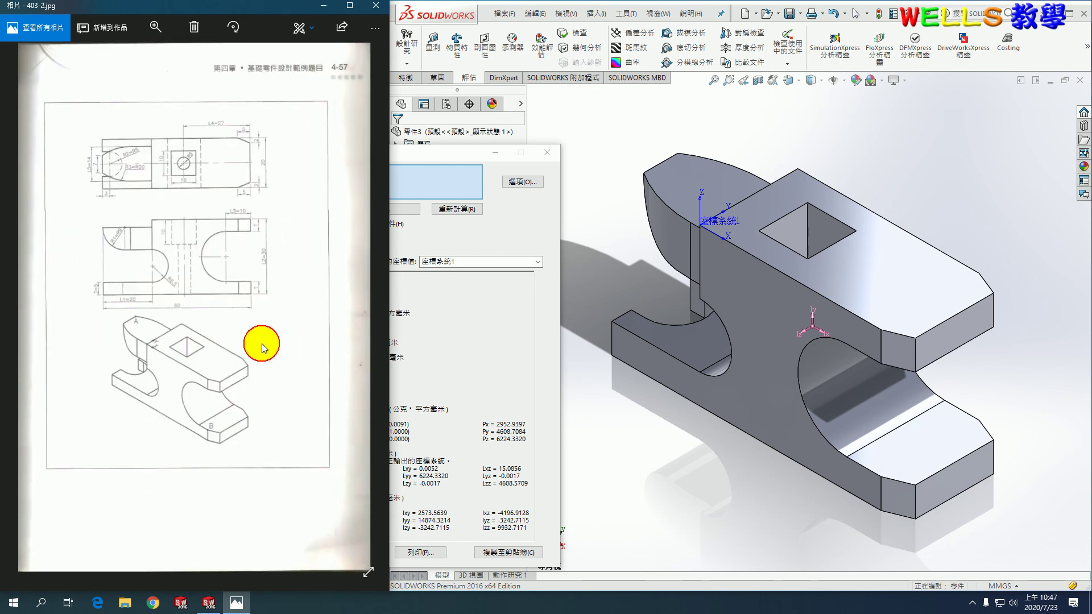
scroll(261, 343, "up", 2, "ctrl")
scroll(186, 310, "up", 2, "ctrl")
left_click_drag(186, 311, 225, 308)
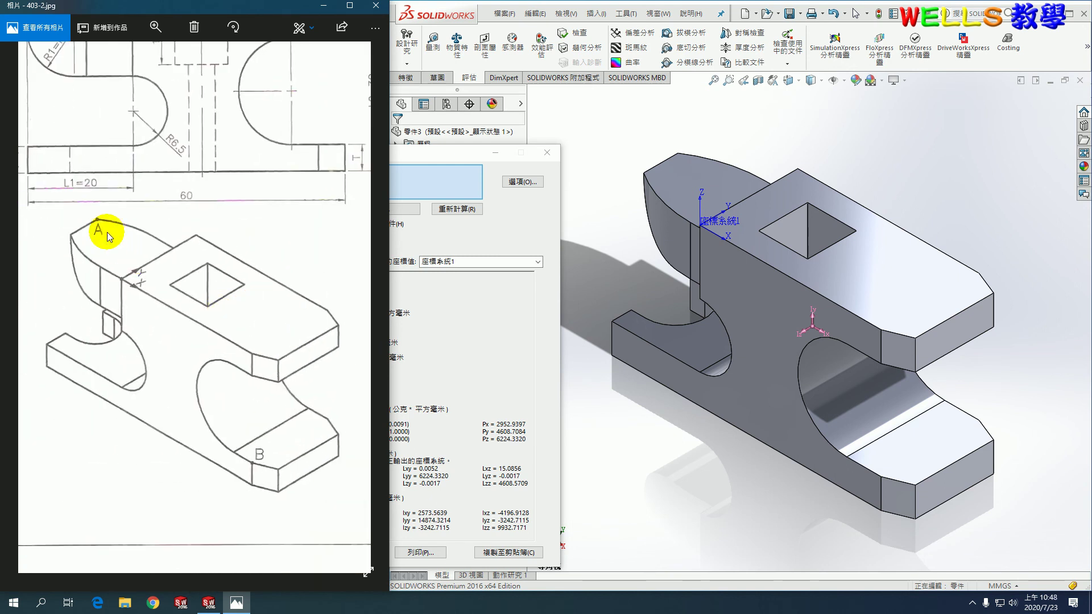
left_click(547, 153)
left_click(434, 44)
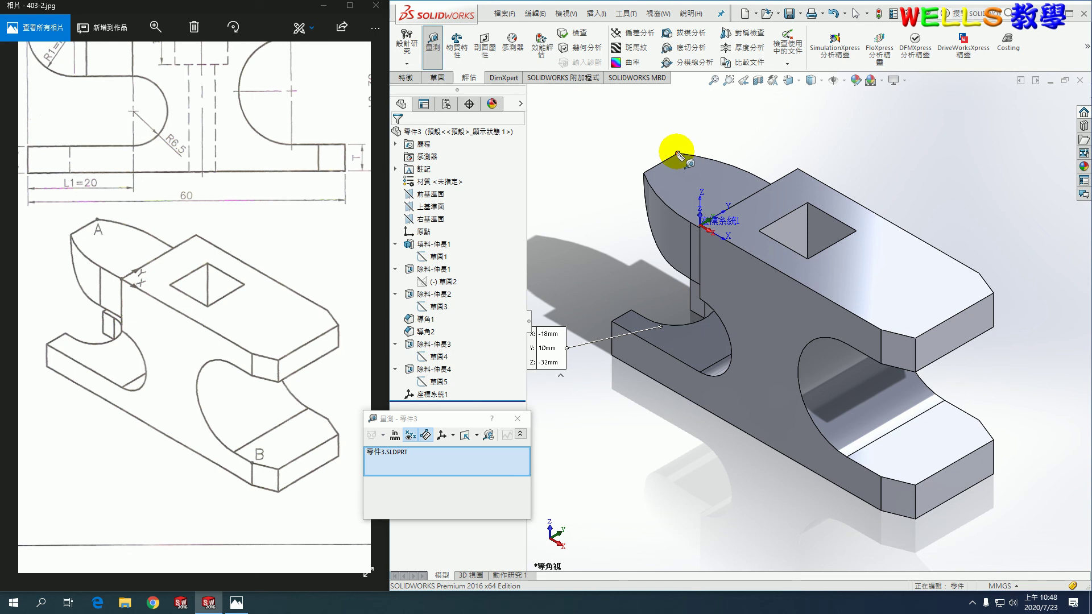
right_click(417, 456)
left_click(432, 463)
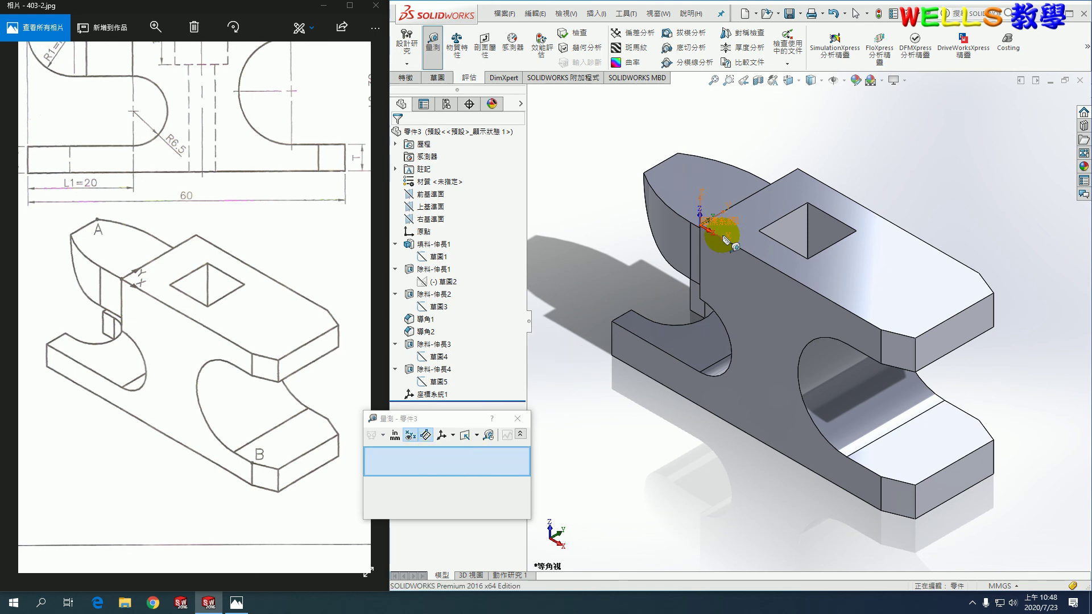
left_click(678, 153)
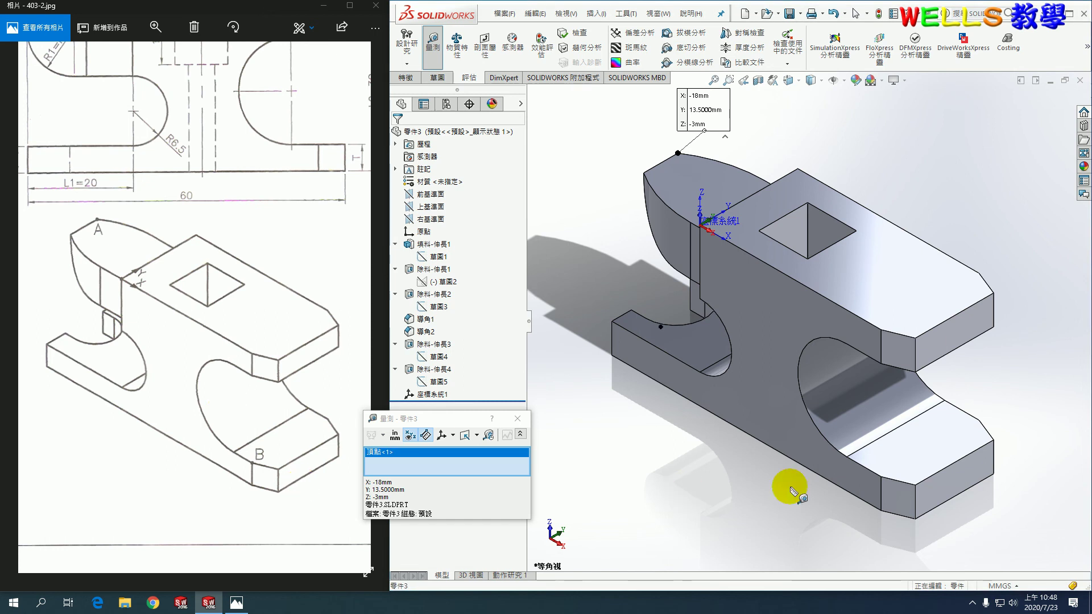
left_click(880, 477)
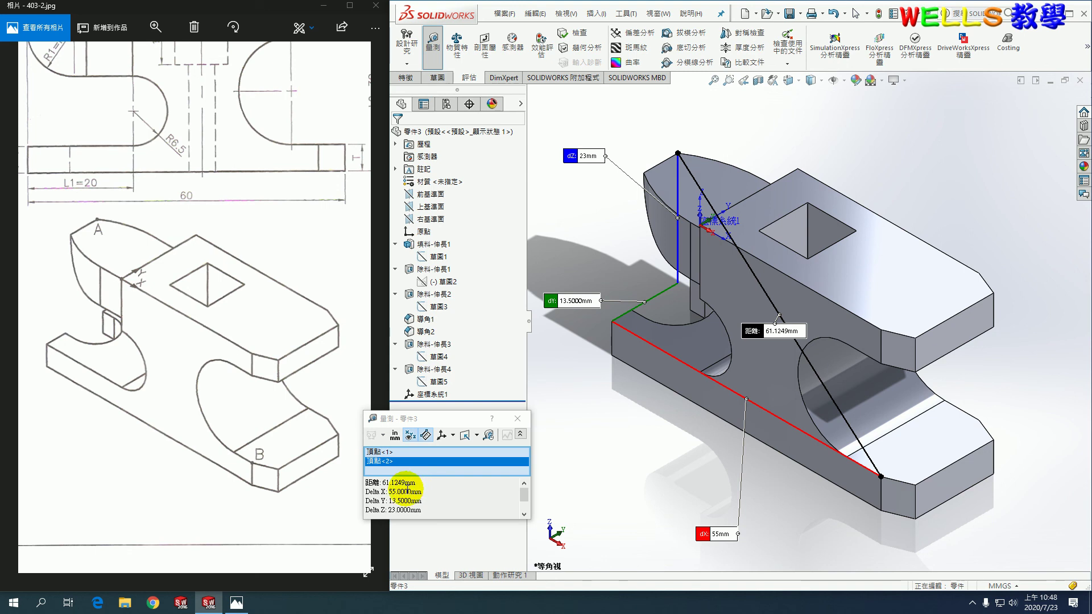
left_click(518, 421)
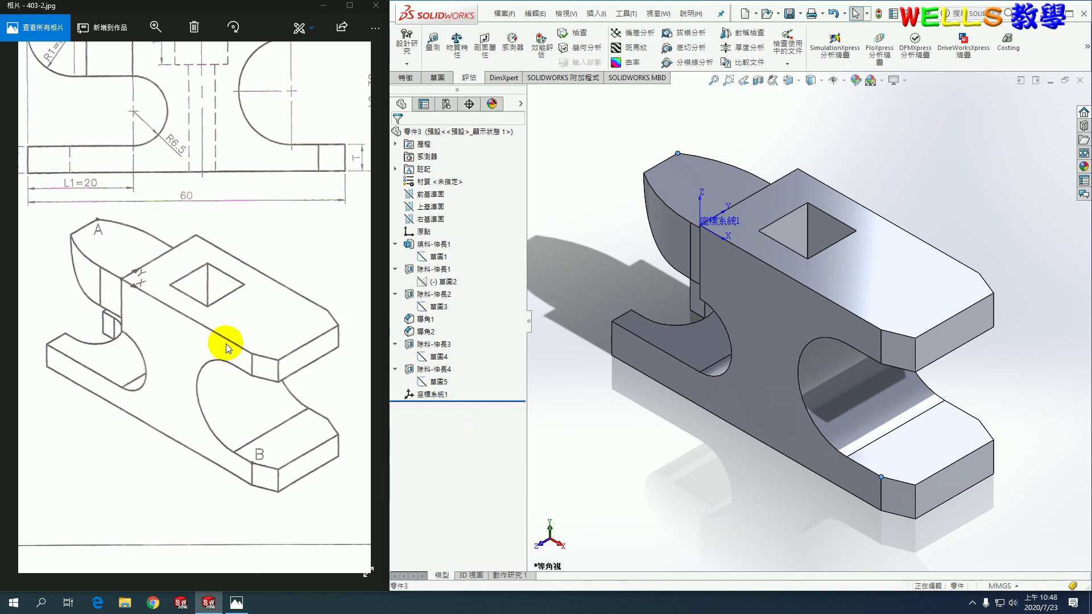
scroll(178, 341, "down", 2)
scroll(183, 336, "down", 3)
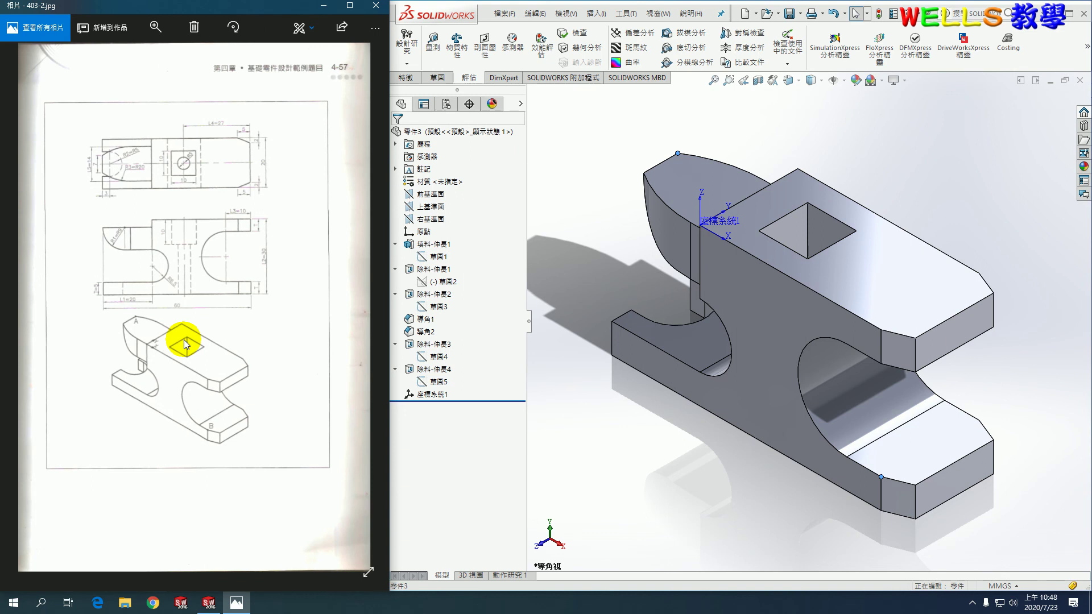